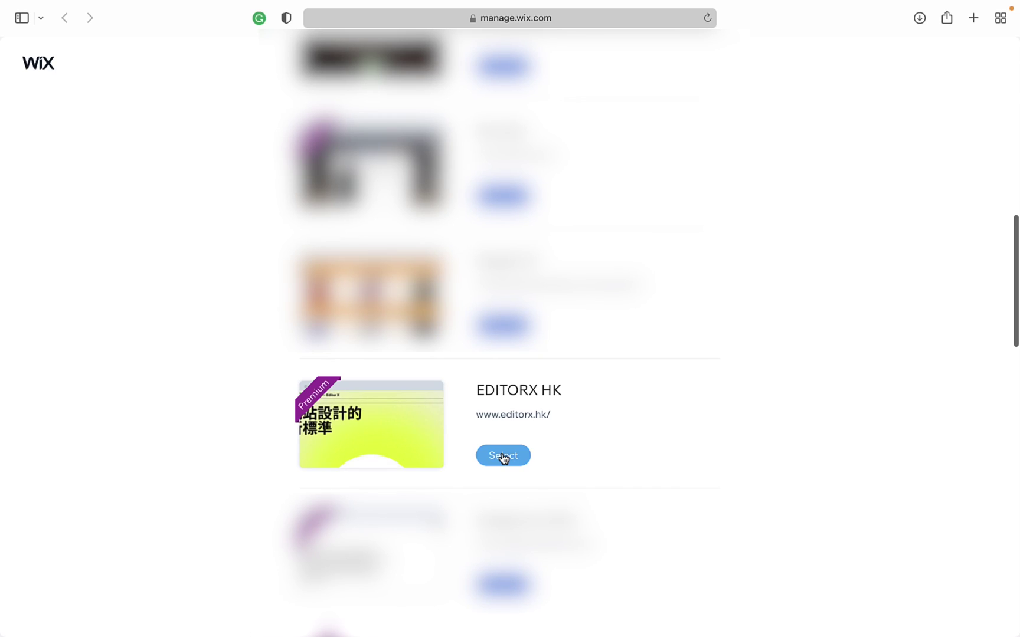
Step: Select the EDITORX HK site and start the Branded App by Wix setup
{"action": "left_click", "coordinate": [502, 456]}
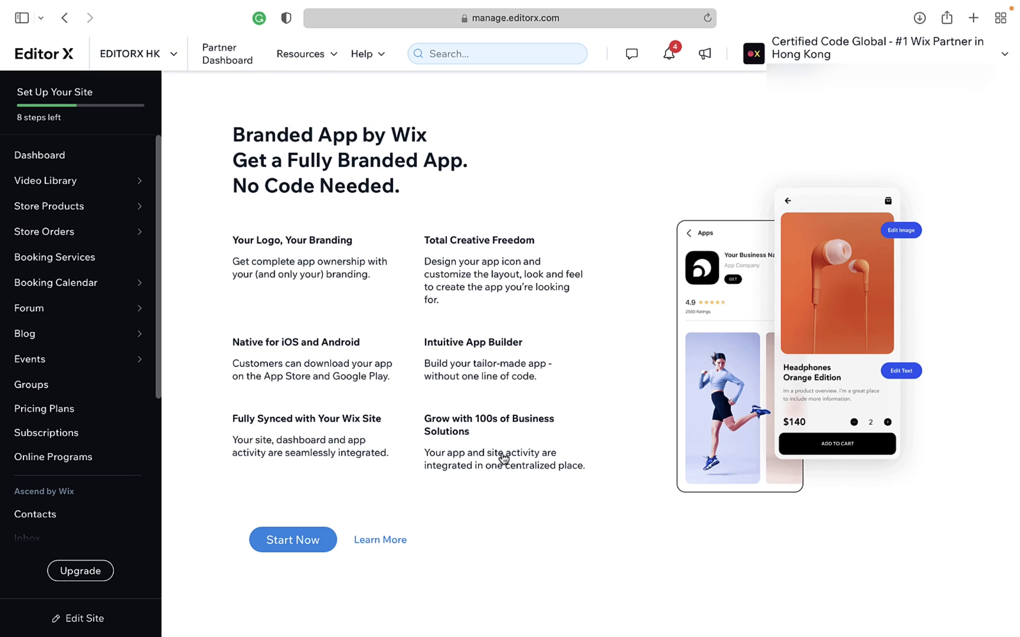
{"action": "left_click", "coordinate": [295, 541]}
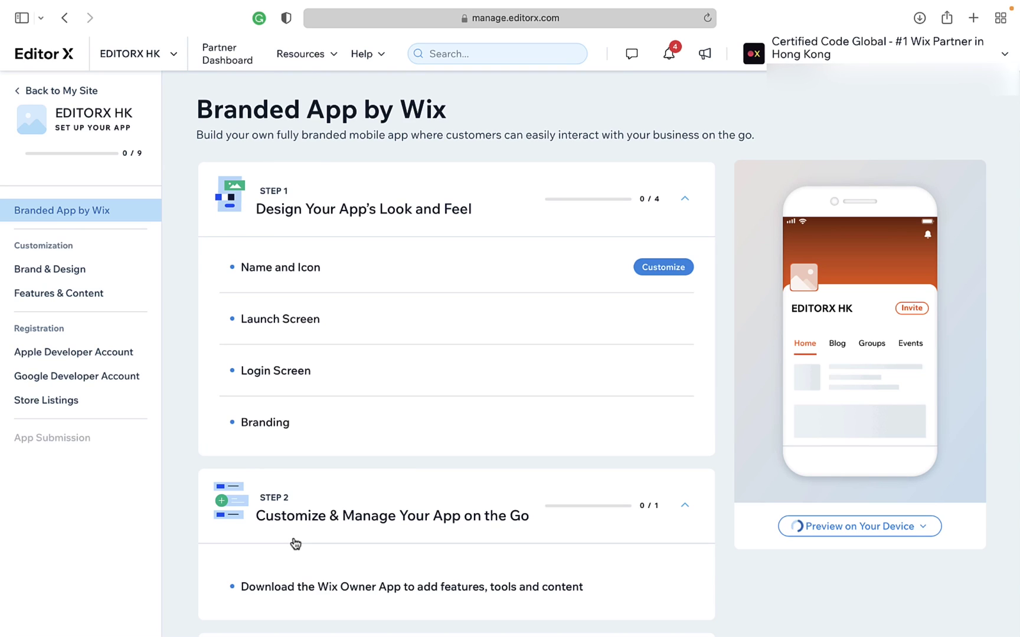
Step: Rename the app to 'Editor X HK' in the Name and Icon step
{"action": "left_click", "coordinate": [664, 268]}
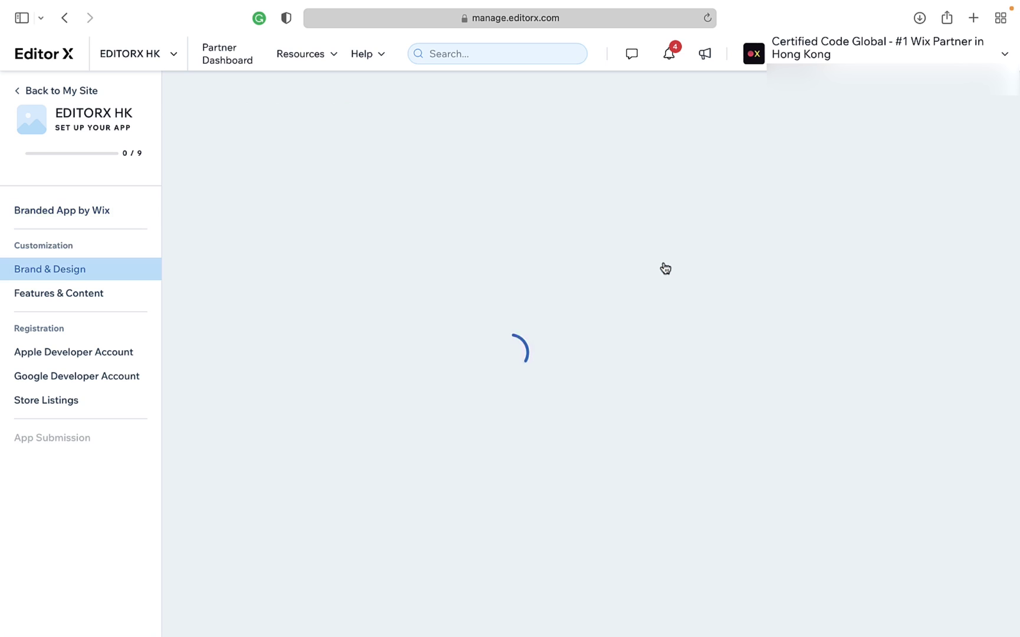
{"action": "scroll", "coordinate": [655, 268], "scroll_direction": "down", "scroll_amount": 1}
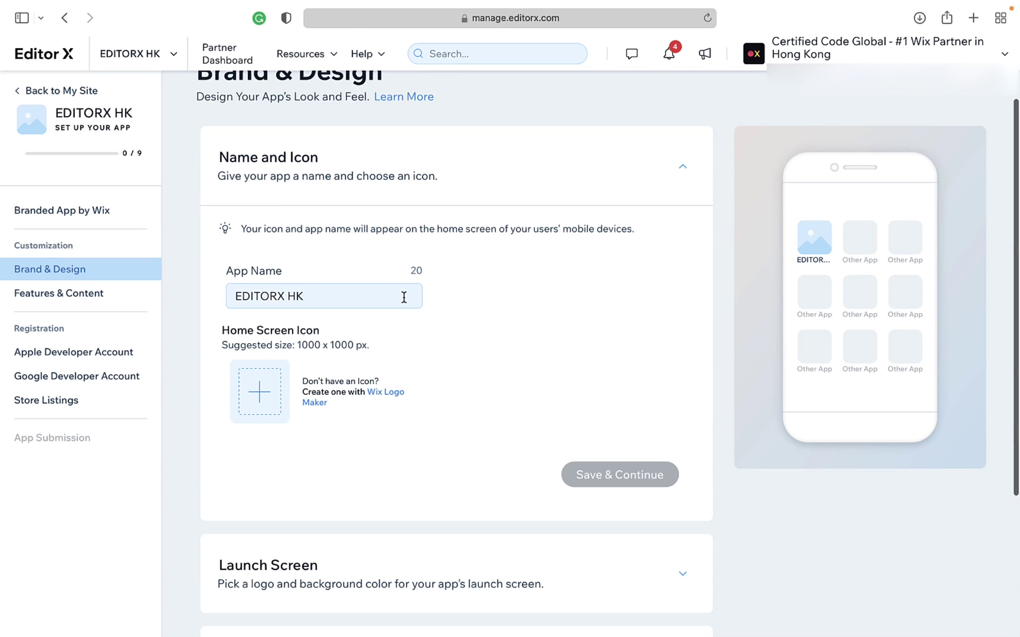
{"action": "triple_click", "coordinate": [400, 298]}
{"action": "type", "text": "Editor X H"}
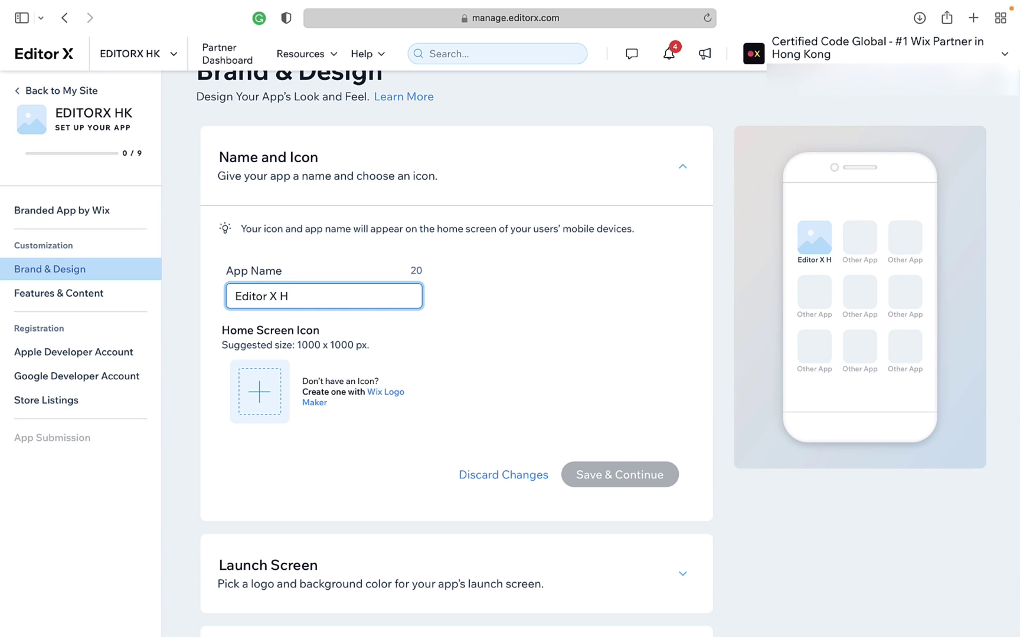
Step: Set Group.png as the home screen icon, dismiss the low-resolution warning, and save
{"action": "left_click", "coordinate": [259, 398]}
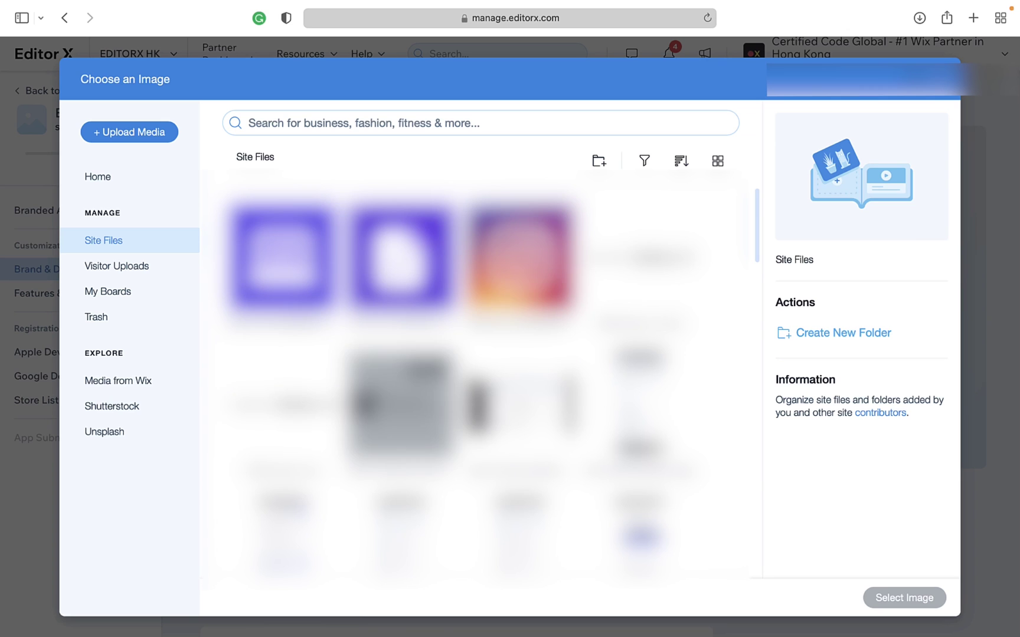
{"action": "scroll", "coordinate": [260, 397], "scroll_direction": "down", "scroll_amount": 10}
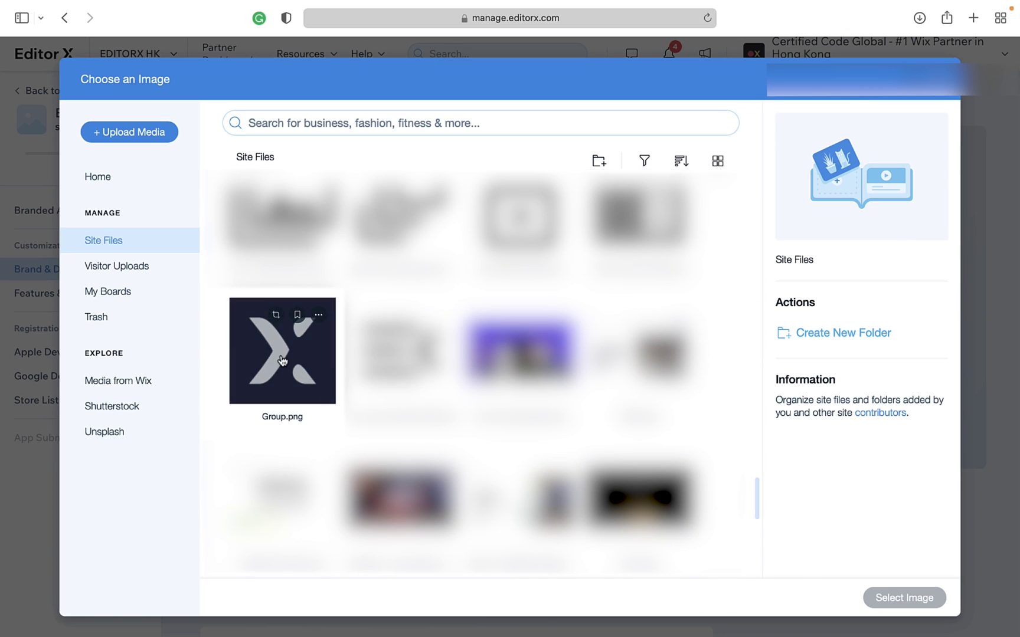
{"action": "double_click", "coordinate": [282, 360]}
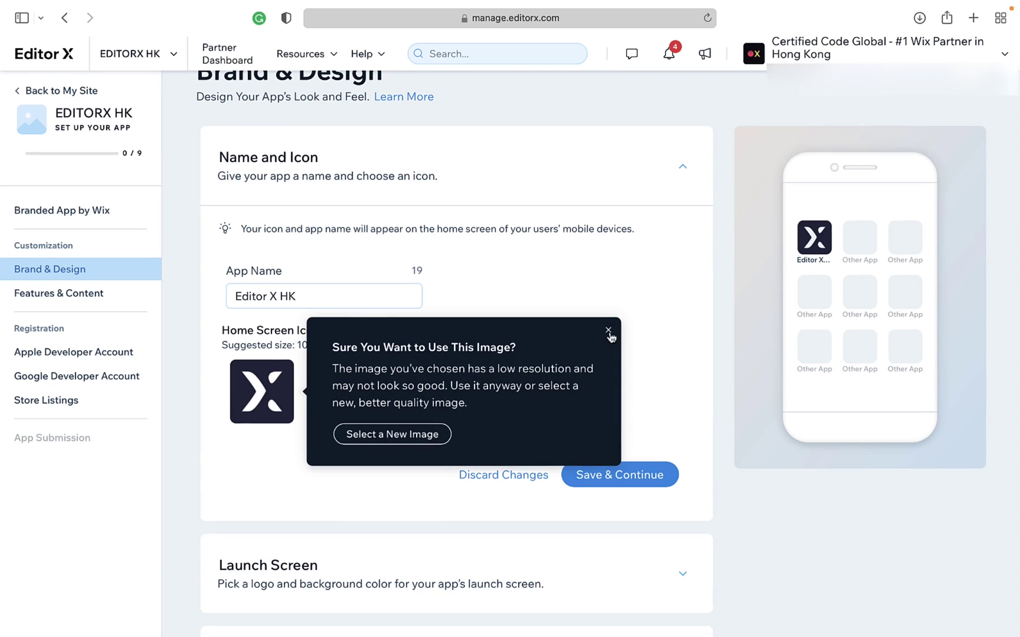
{"action": "left_click", "coordinate": [608, 332]}
{"action": "left_click", "coordinate": [617, 473]}
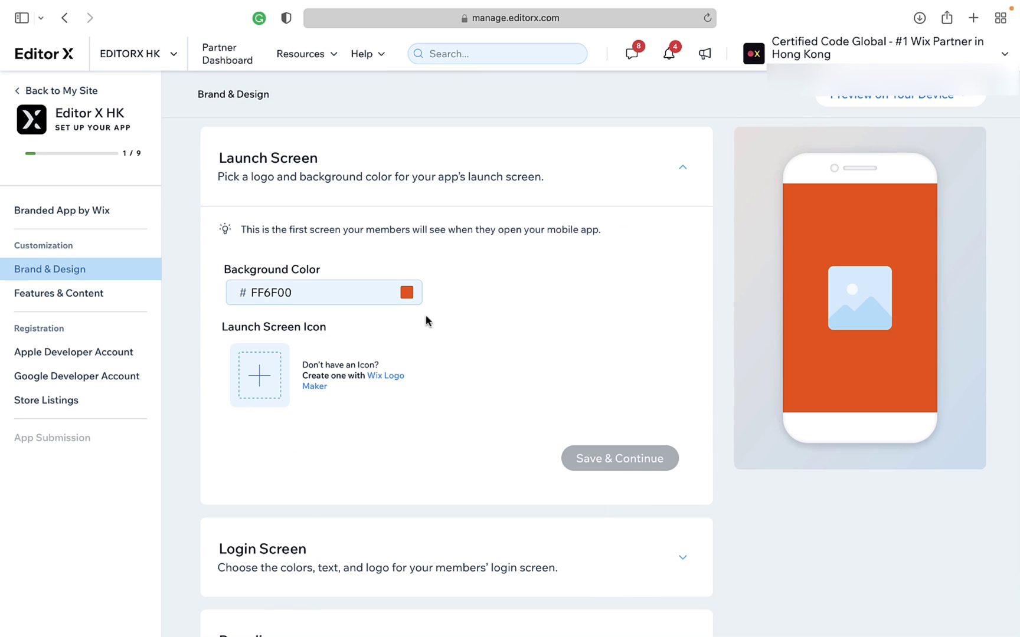
Step: Give the launch screen a #000000 background and the Logo.png icon, then save
{"action": "left_click", "coordinate": [405, 293]}
{"action": "triple_click", "coordinate": [472, 318]}
{"action": "type", "text": "#000000"}
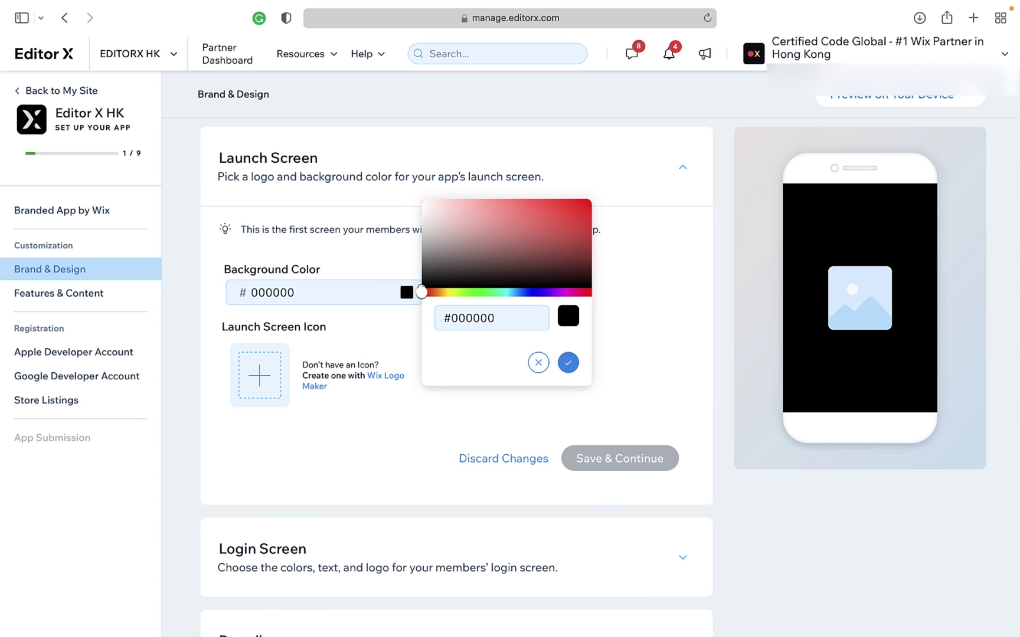
{"action": "left_click", "coordinate": [568, 363]}
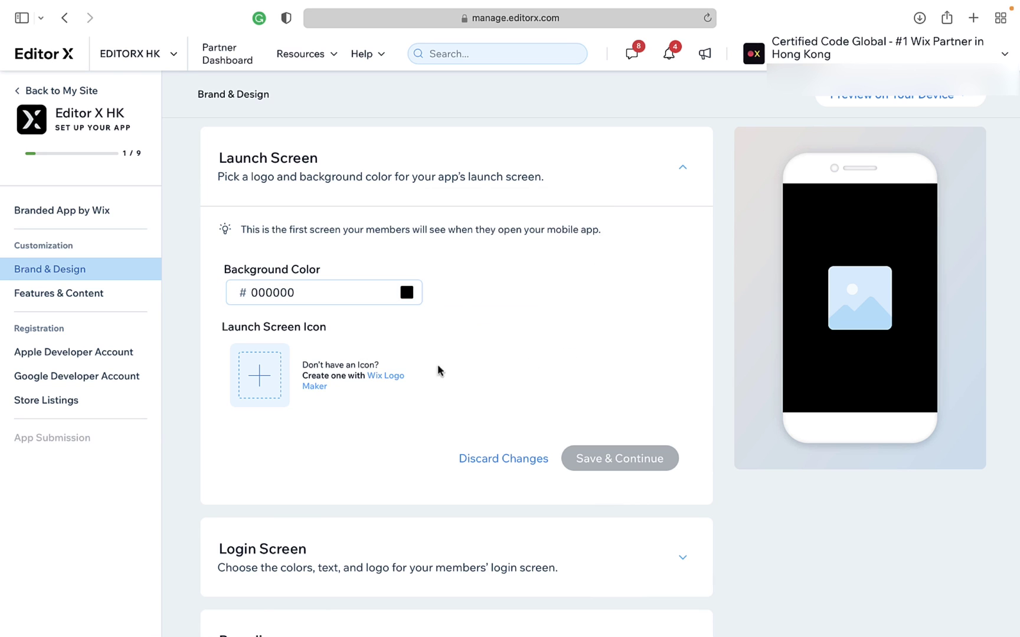
{"action": "left_click", "coordinate": [262, 379]}
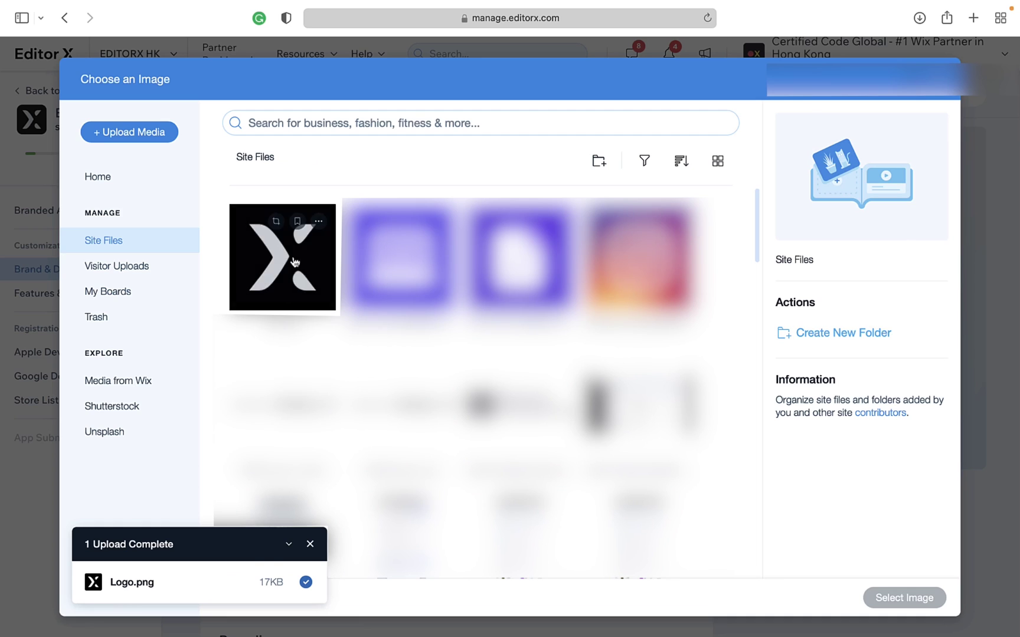
{"action": "double_click", "coordinate": [295, 262]}
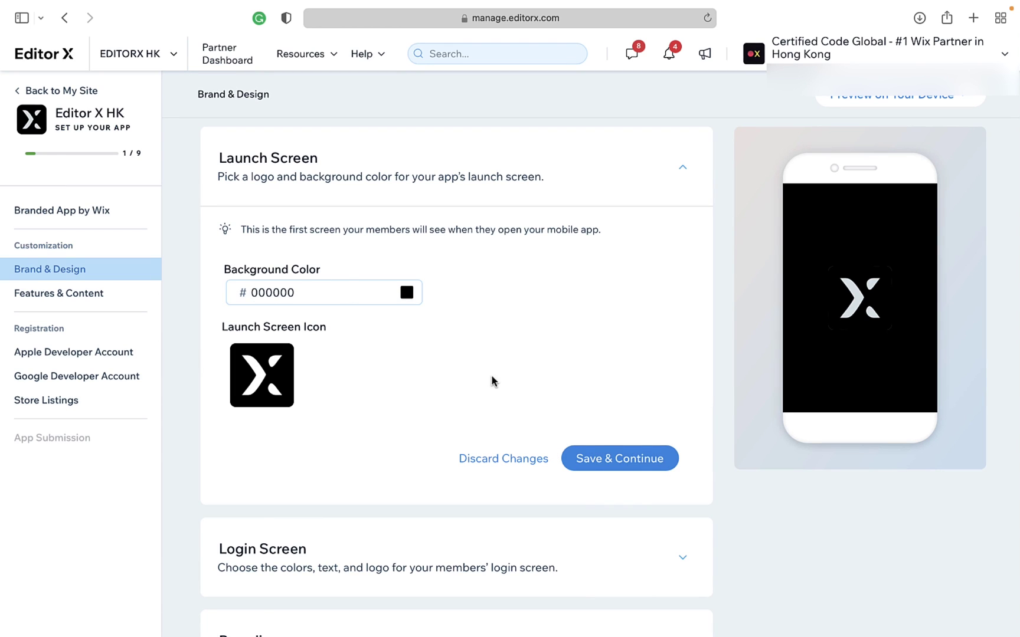
{"action": "left_click", "coordinate": [612, 457]}
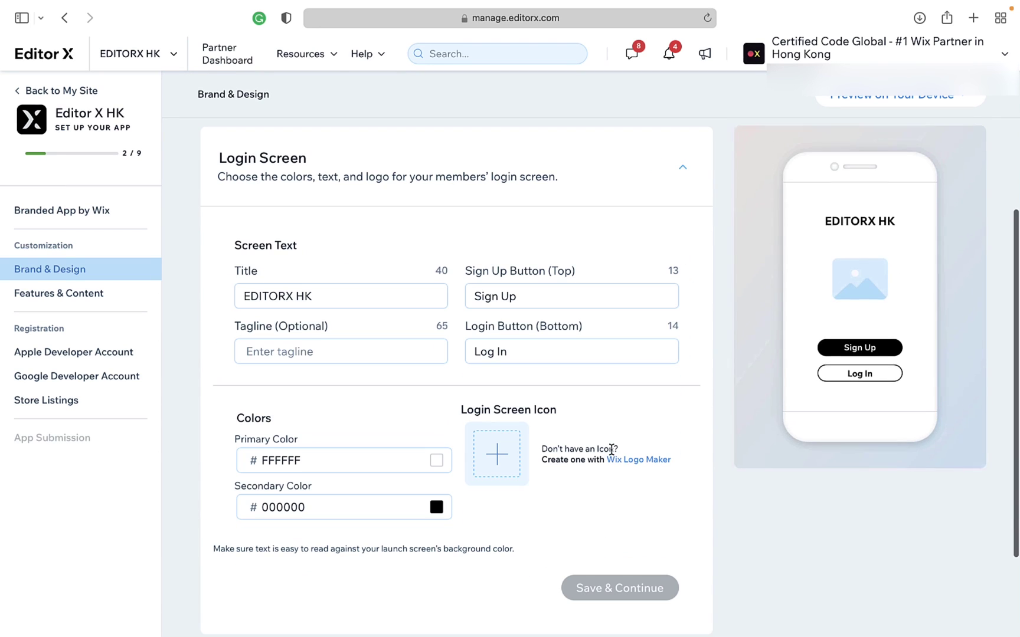
Step: Set login title 'Sign in Editor X HK', buttons 'New to Here'/'Already a member', tagline 'Exclusive Member Space'
{"action": "key", "text": "Tab"}
{"action": "type", "text": "Sign in Editor X HK"}
{"action": "triple_click", "coordinate": [538, 298]}
{"action": "type", "text": "New to Here"}
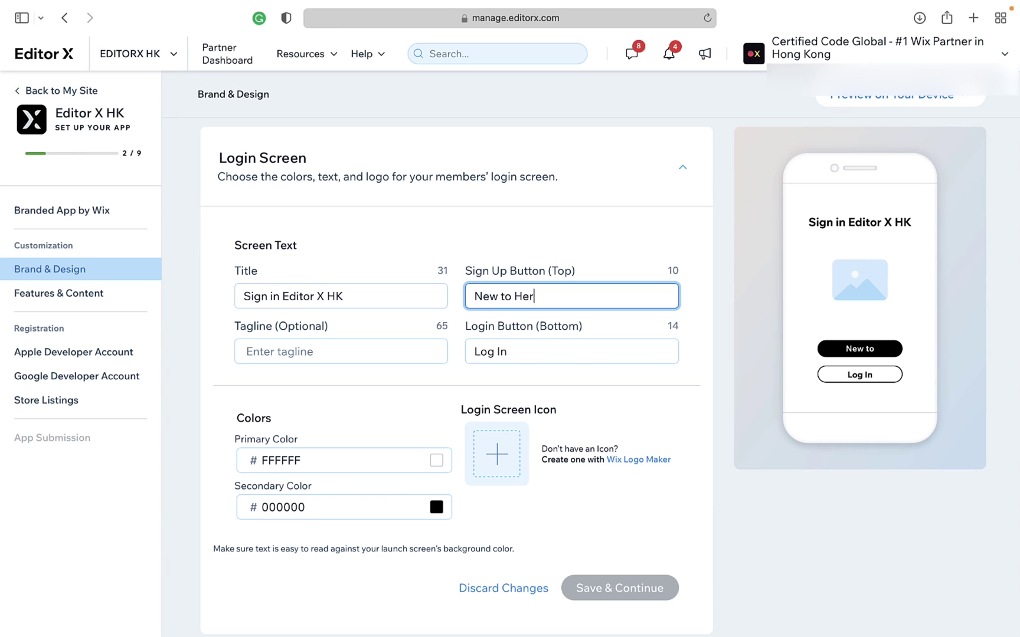
{"action": "triple_click", "coordinate": [542, 357]}
{"action": "type", "text": "Already a member"}
{"action": "left_click", "coordinate": [341, 351]}
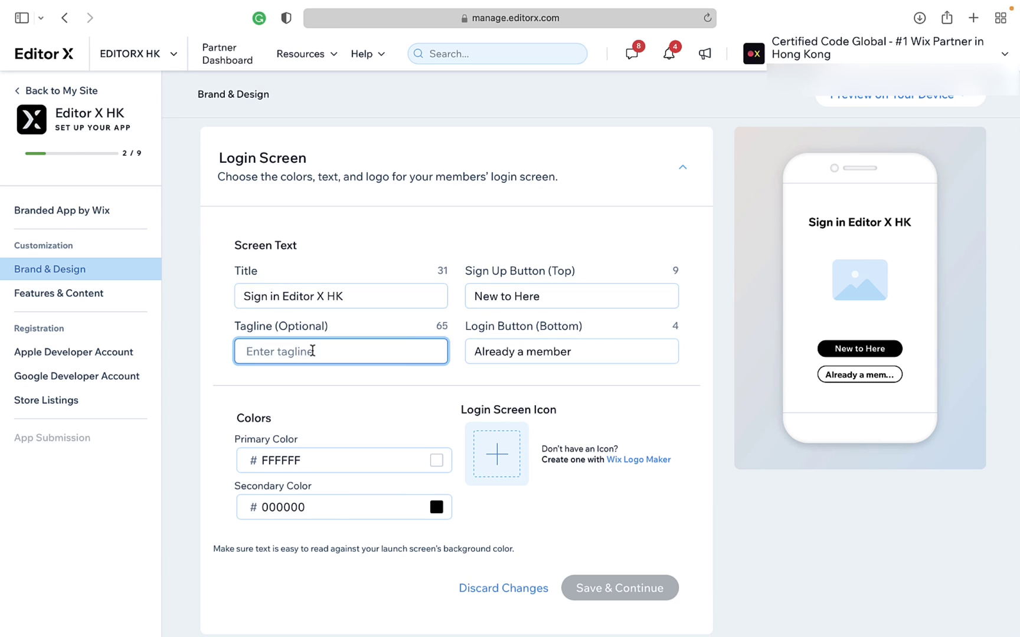
{"action": "type", "text": "Exclusive"}
{"action": "key", "text": "BackSpace"}
{"action": "key", "text": "BackSpace"}
{"action": "key", "text": "BackSpace"}
{"action": "key", "text": "BackSpace"}
{"action": "key", "text": "BackSpace"}
{"action": "key", "text": "BackSpace"}
{"action": "key", "text": "BackSpace"}
{"action": "type", "text": "clusive Member Space"}
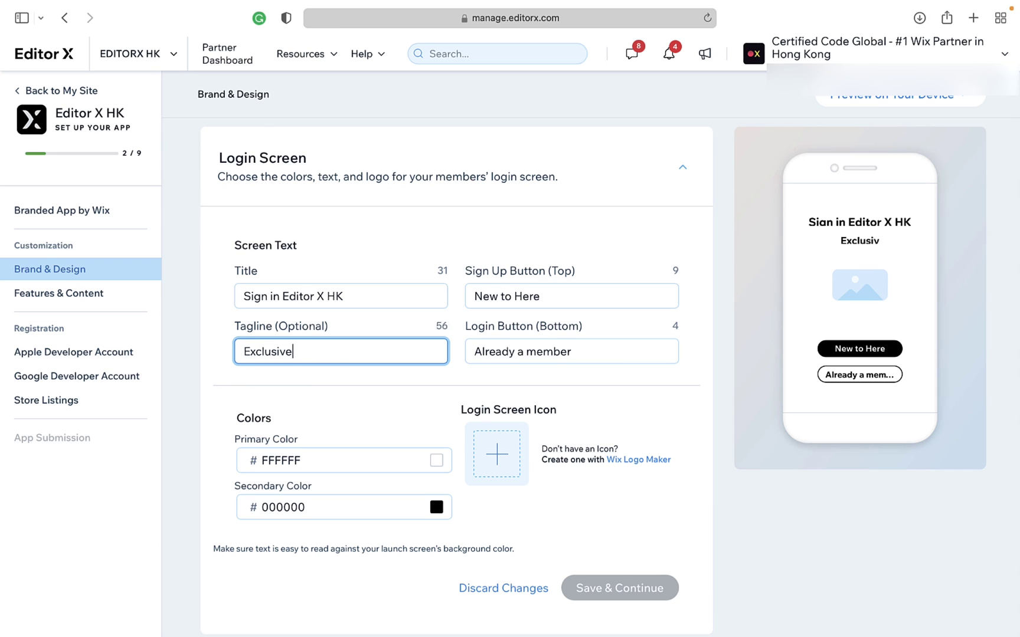
Step: Set the login screen primary colour to #000 and secondary colour to #FFFFFF
{"action": "left_click", "coordinate": [435, 462]}
{"action": "triple_click", "coordinate": [421, 382]}
{"action": "type", "text": "#000"}
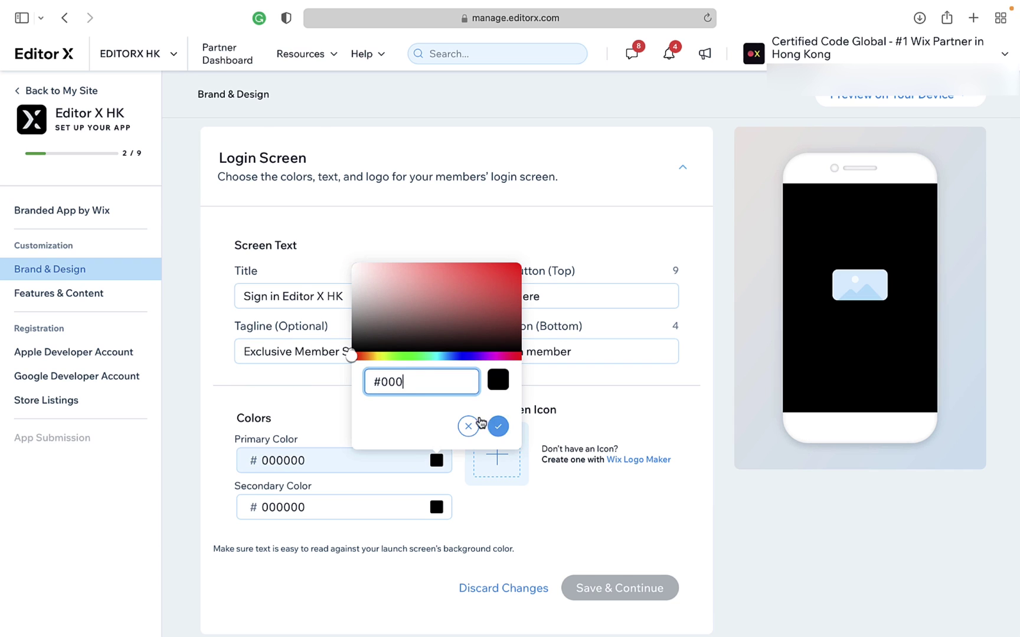
{"action": "left_click", "coordinate": [498, 426]}
{"action": "left_click", "coordinate": [436, 507]}
{"action": "triple_click", "coordinate": [413, 429]}
{"action": "type", "text": "#FFFFFF"}
{"action": "left_click", "coordinate": [498, 472]}
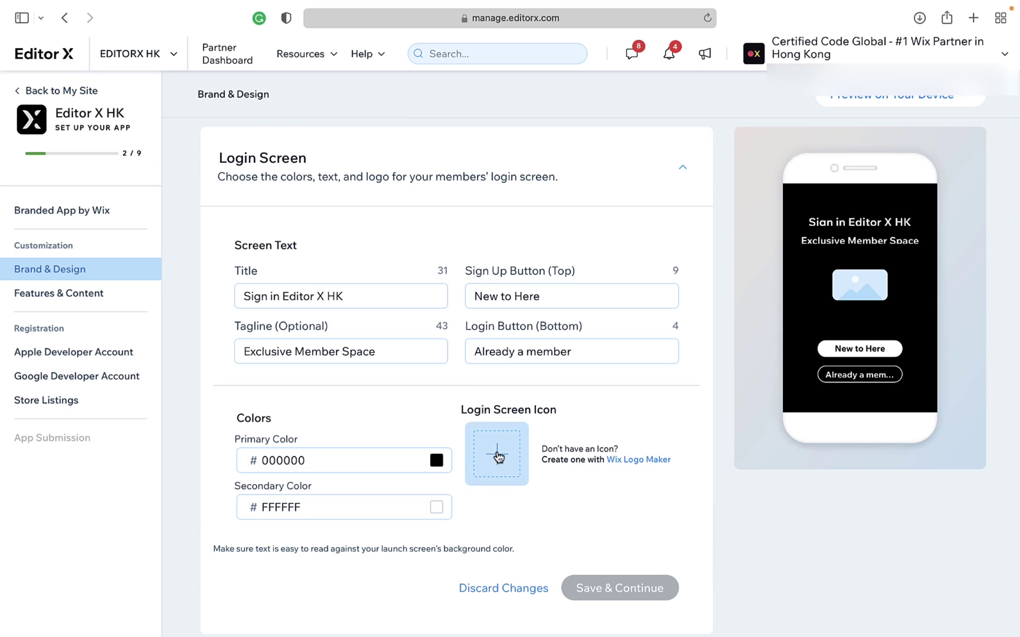
Step: Use Logo.png as the login screen icon and save the login screen
{"action": "left_click", "coordinate": [497, 457]}
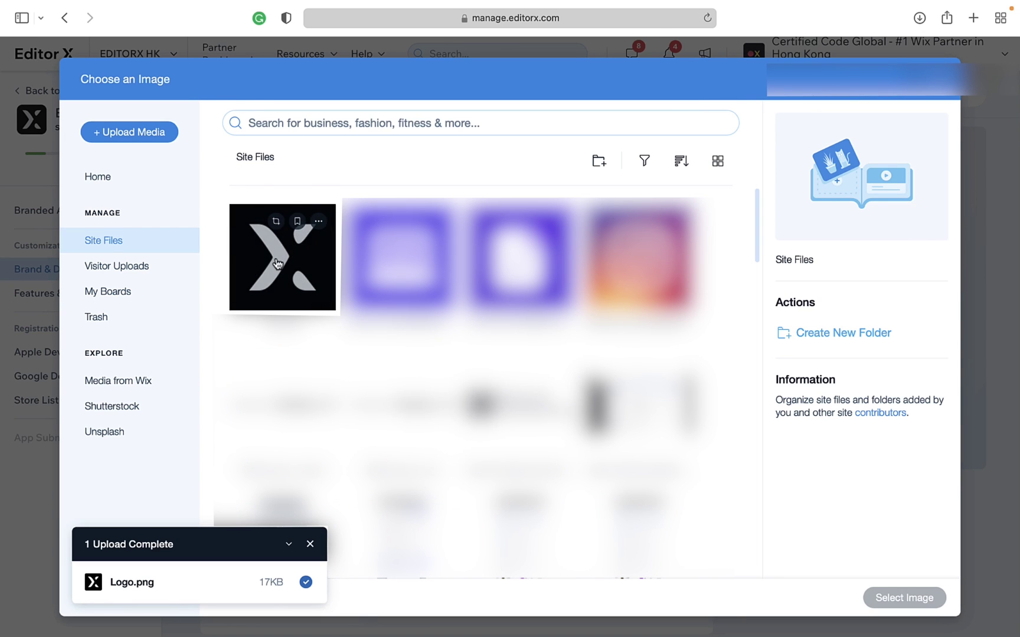
{"action": "double_click", "coordinate": [278, 262]}
{"action": "scroll", "coordinate": [552, 500], "scroll_direction": "down", "scroll_amount": 3}
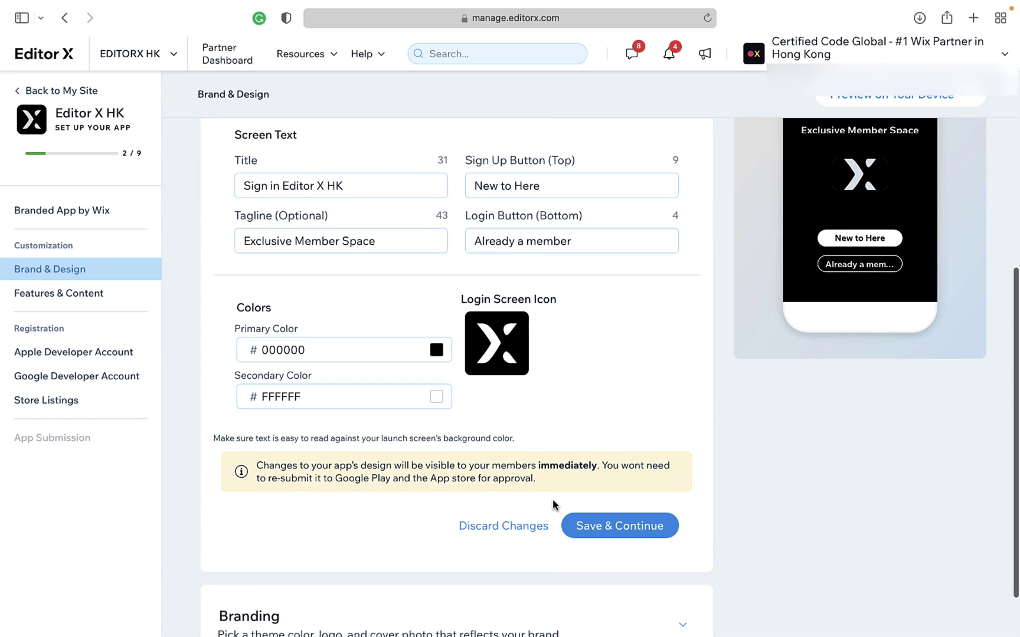
{"action": "left_click", "coordinate": [620, 528]}
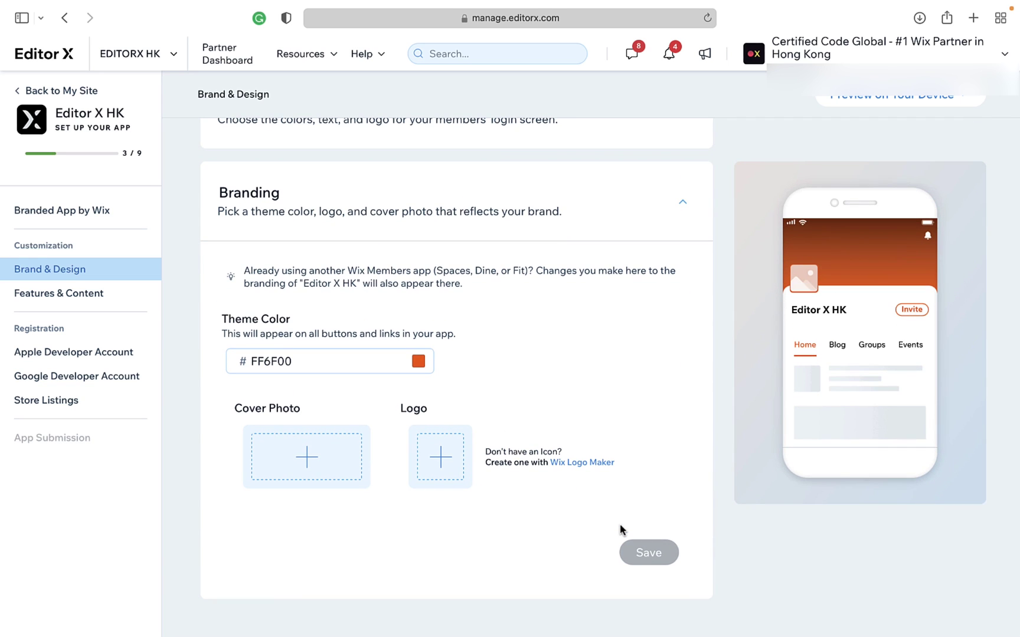
Step: Set the theme colour to #000000, add a cover photo and Logo.png logo, then save
{"action": "left_click", "coordinate": [418, 361]}
{"action": "key", "text": "BackSpace"}
{"action": "key", "text": "BackSpace"}
{"action": "key", "text": "BackSpace"}
{"action": "key", "text": "BackSpace"}
{"action": "key", "text": "BackSpace"}
{"action": "key", "text": "BackSpace"}
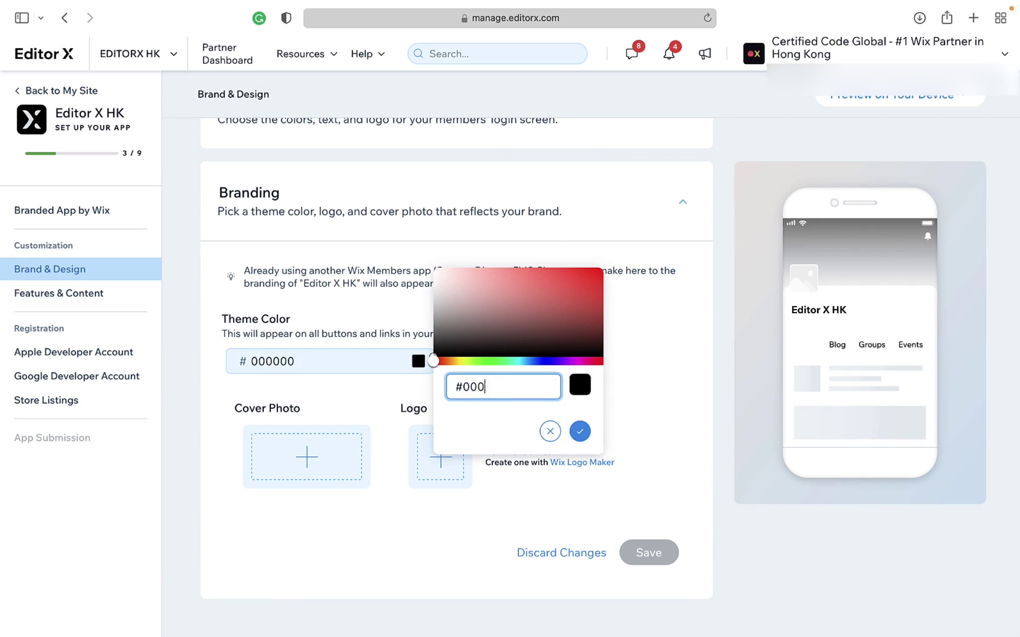
{"action": "left_click", "coordinate": [580, 431]}
{"action": "left_click", "coordinate": [306, 457]}
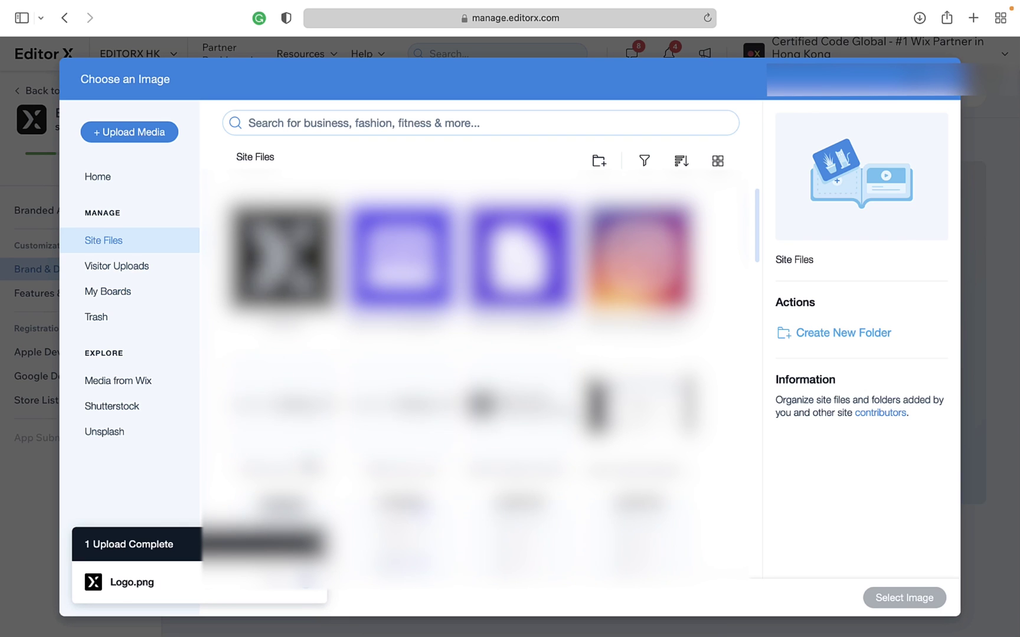
{"action": "double_click", "coordinate": [520, 426]}
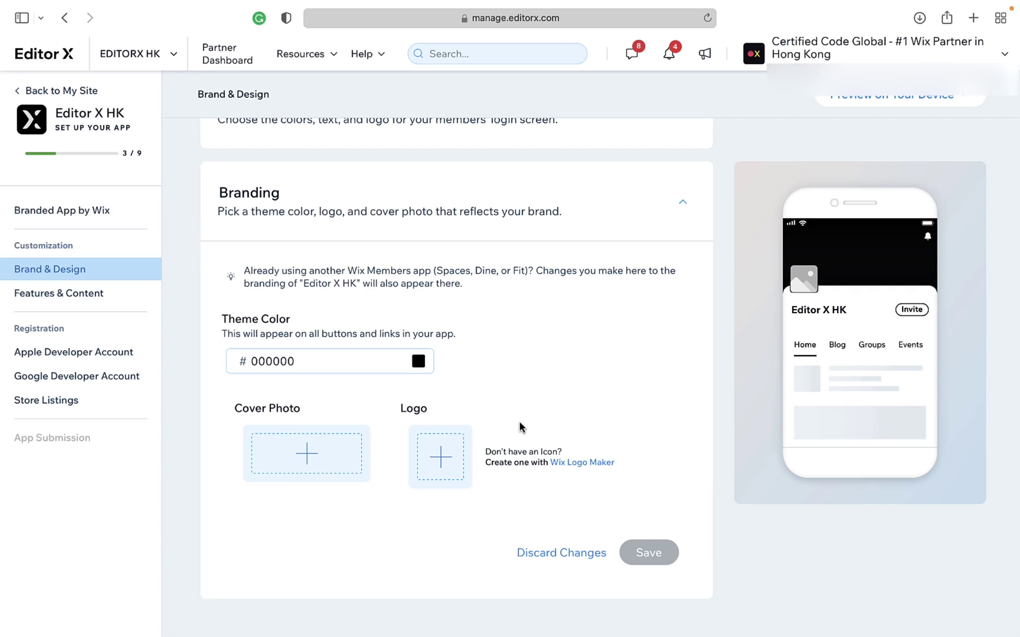
{"action": "left_click", "coordinate": [440, 458]}
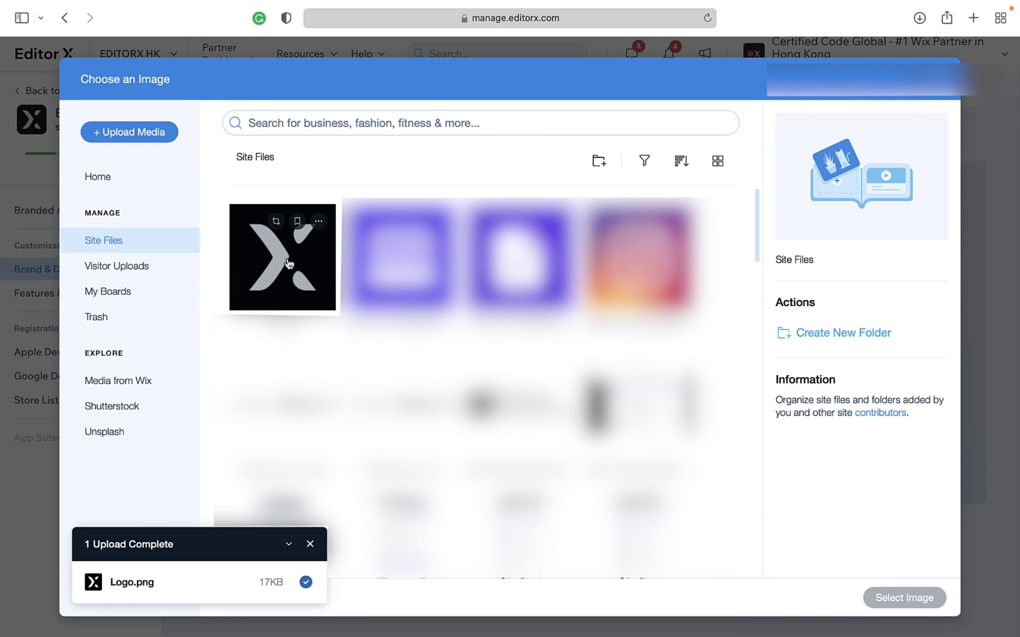
{"action": "double_click", "coordinate": [288, 264]}
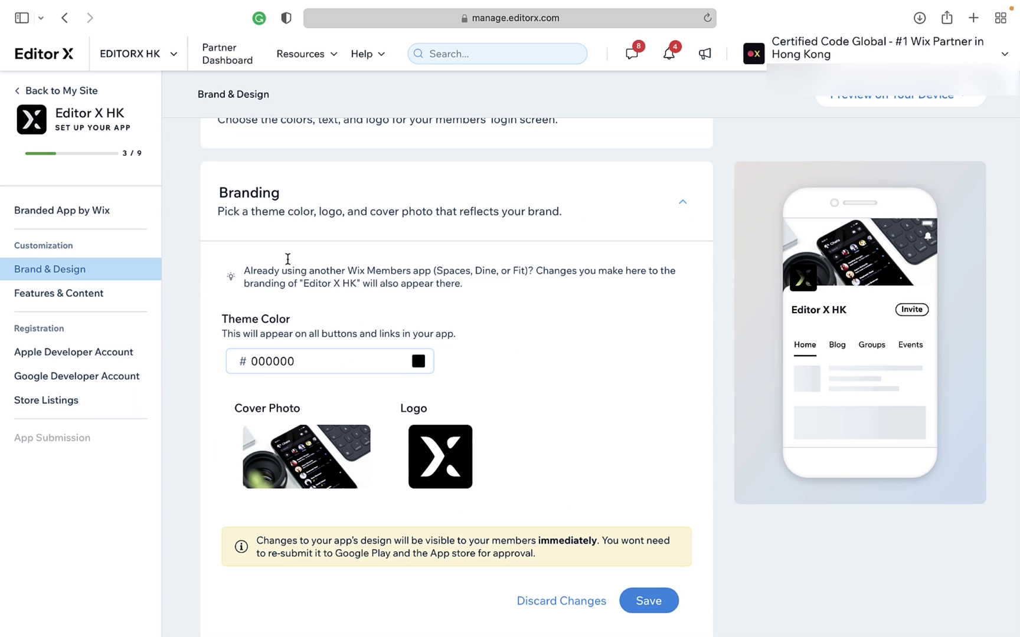
{"action": "left_click", "coordinate": [648, 601]}
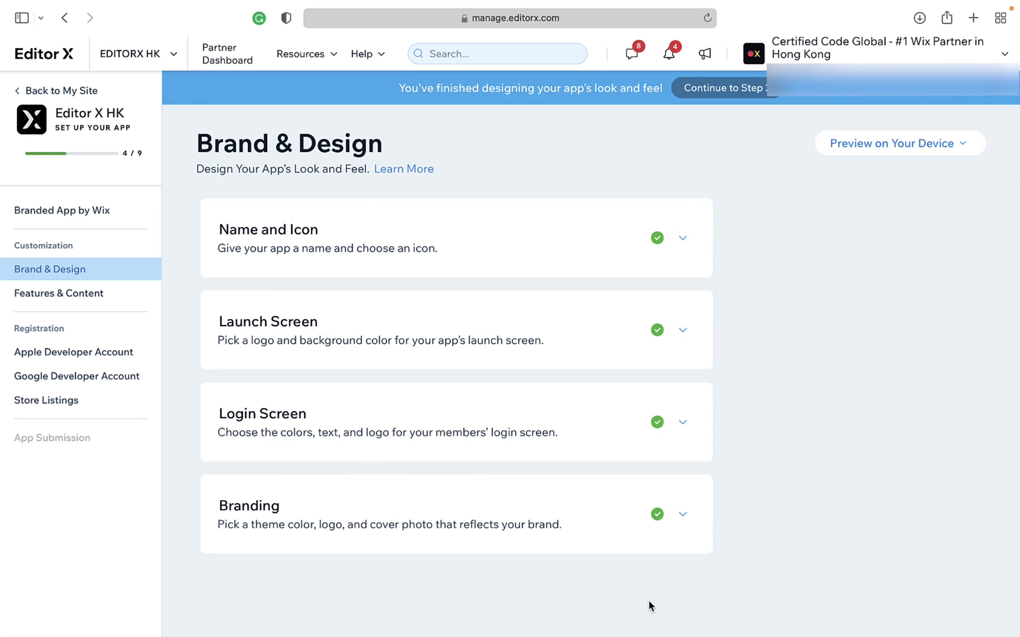
Step: Create a new device preview version, then continue to Step 2's Wix Owner App download
{"action": "left_click", "coordinate": [895, 147]}
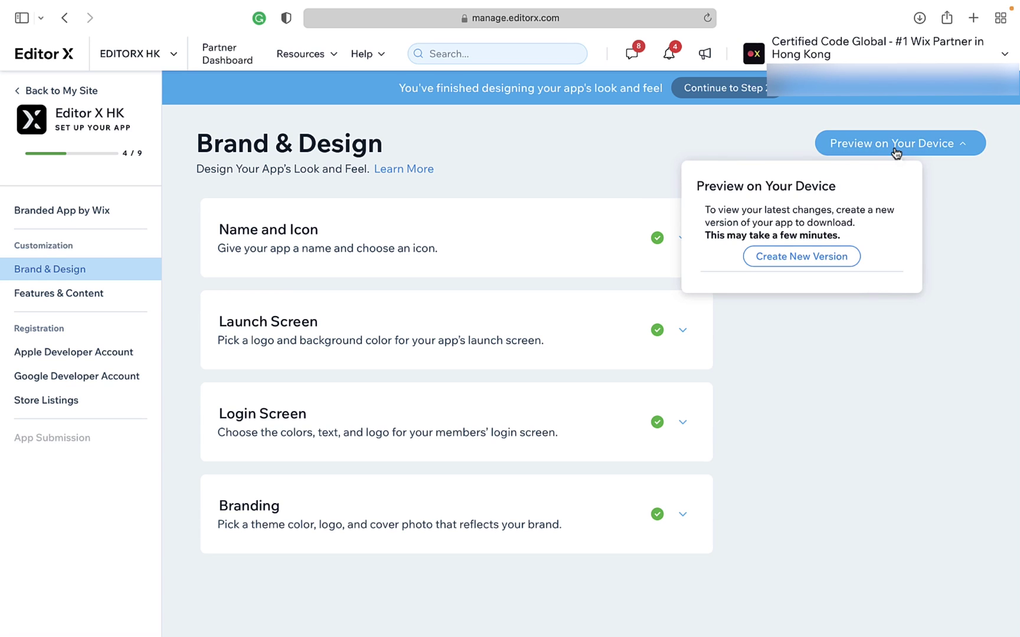
{"action": "left_click", "coordinate": [793, 260]}
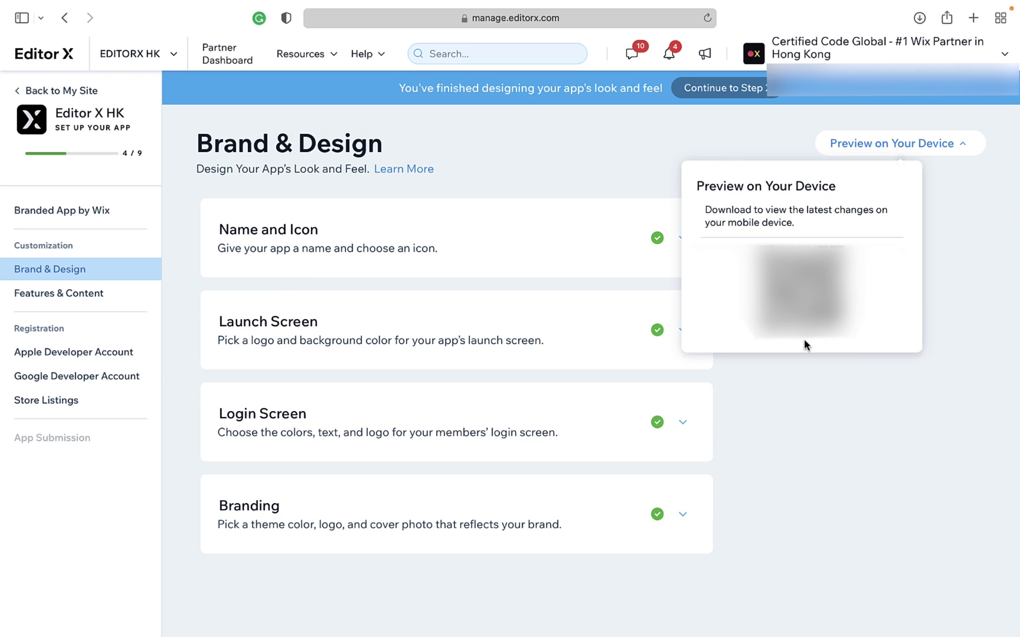
{"action": "left_click", "coordinate": [726, 88]}
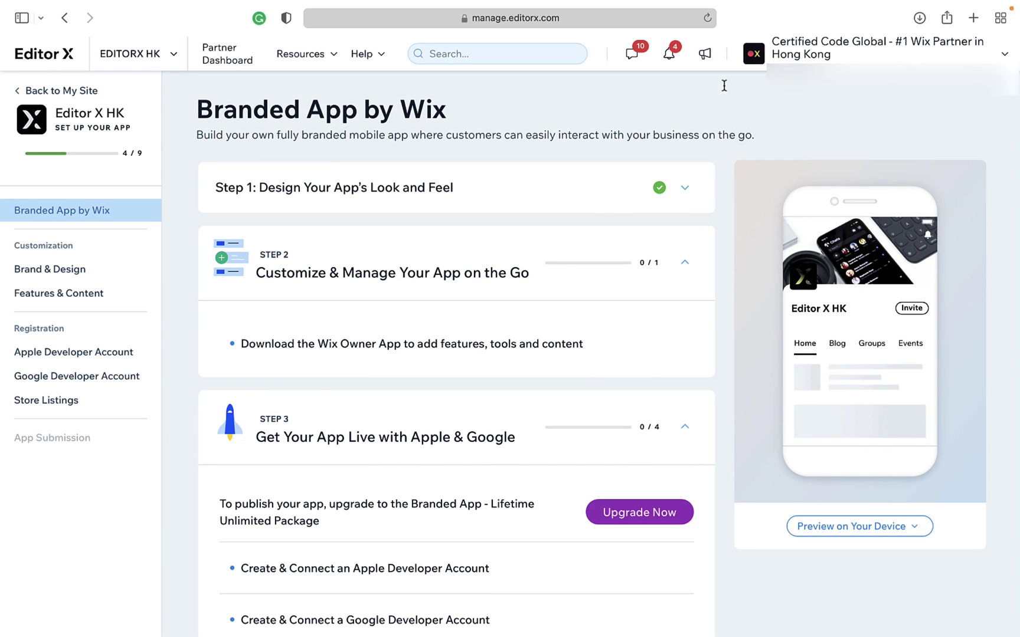
{"action": "mouse_move", "coordinate": [453, 348]}
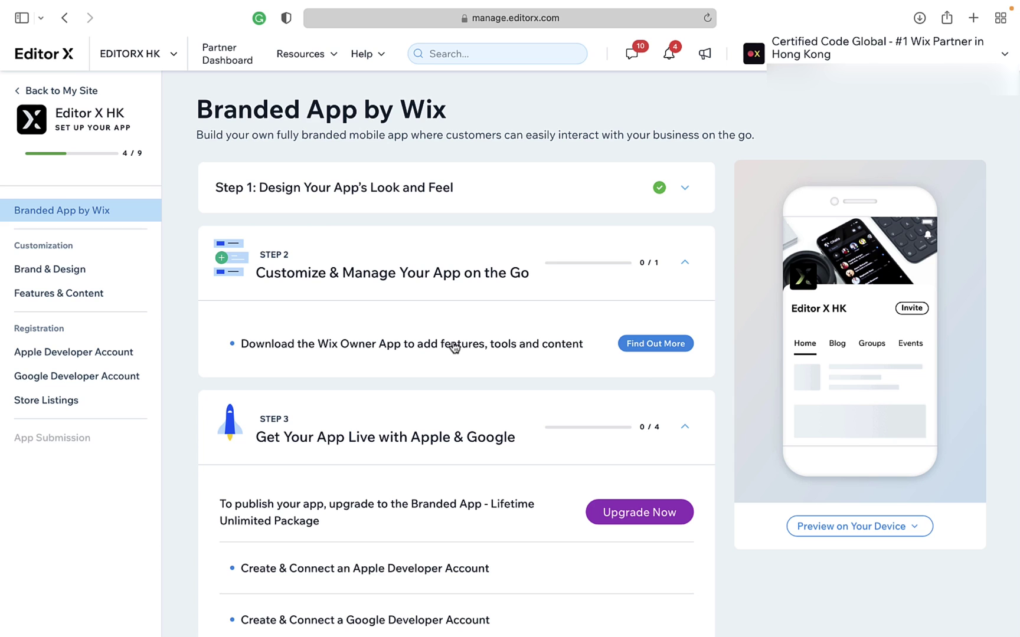
{"action": "left_click", "coordinate": [651, 344]}
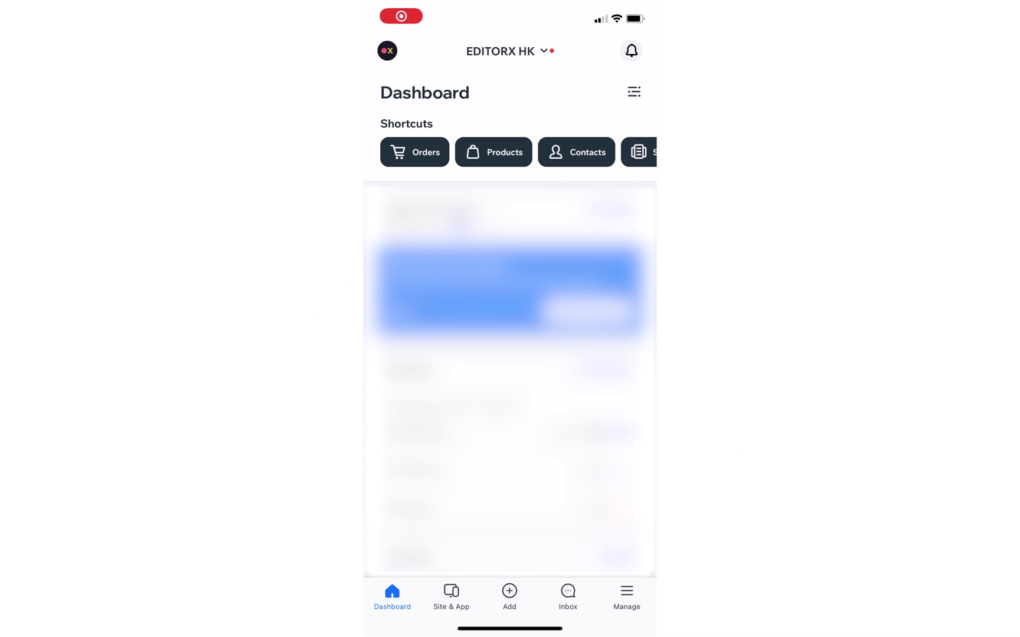
Step: Open the members app navigation tabs and move the Online Programs tab to the top
{"action": "left_click", "coordinate": [451, 596]}
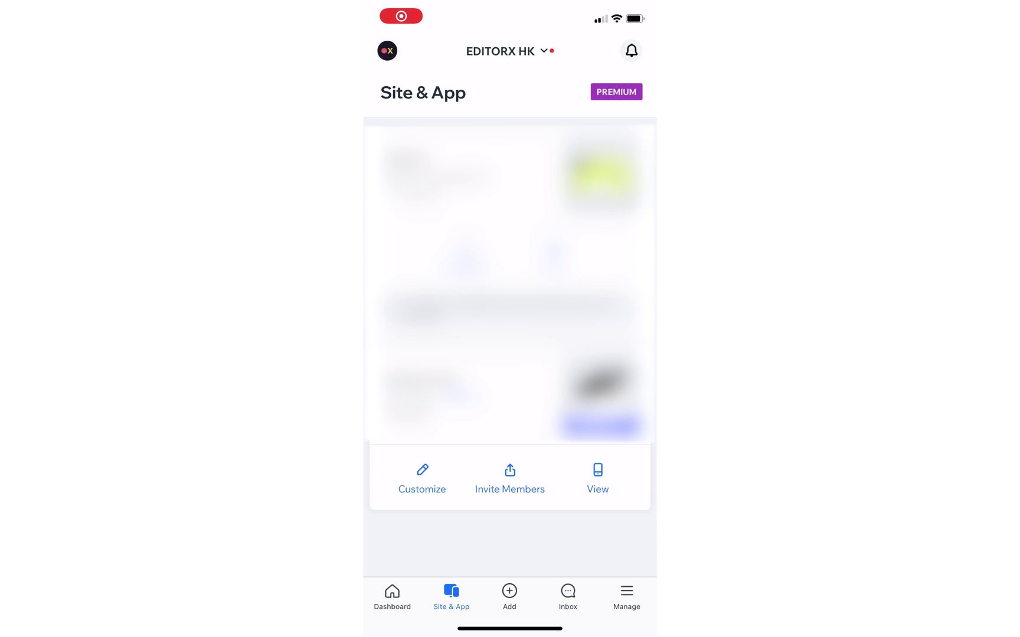
{"action": "left_click", "coordinate": [422, 477]}
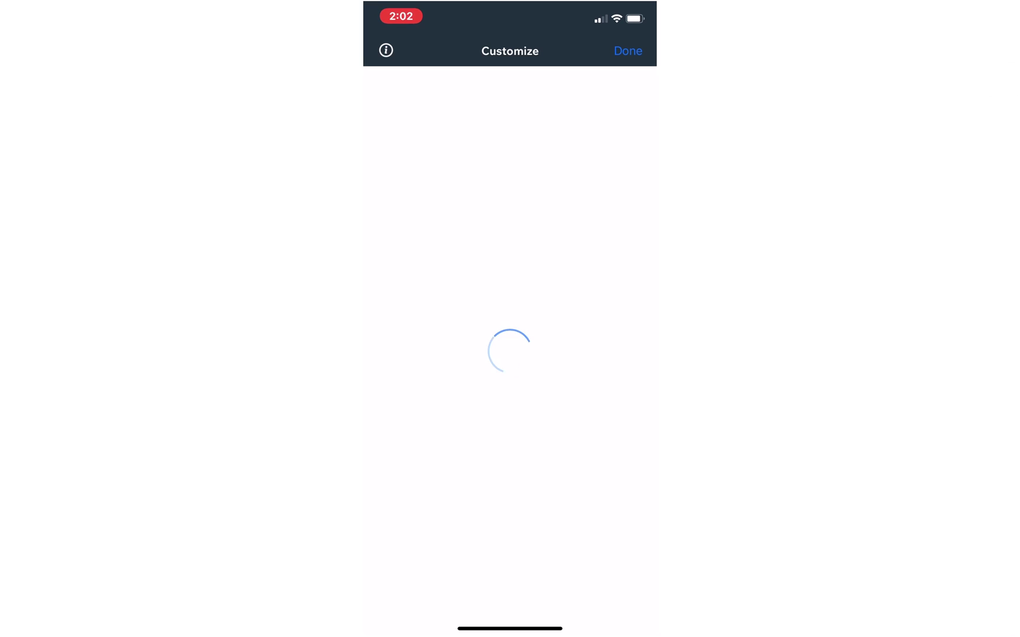
{"action": "left_click", "coordinate": [434, 347]}
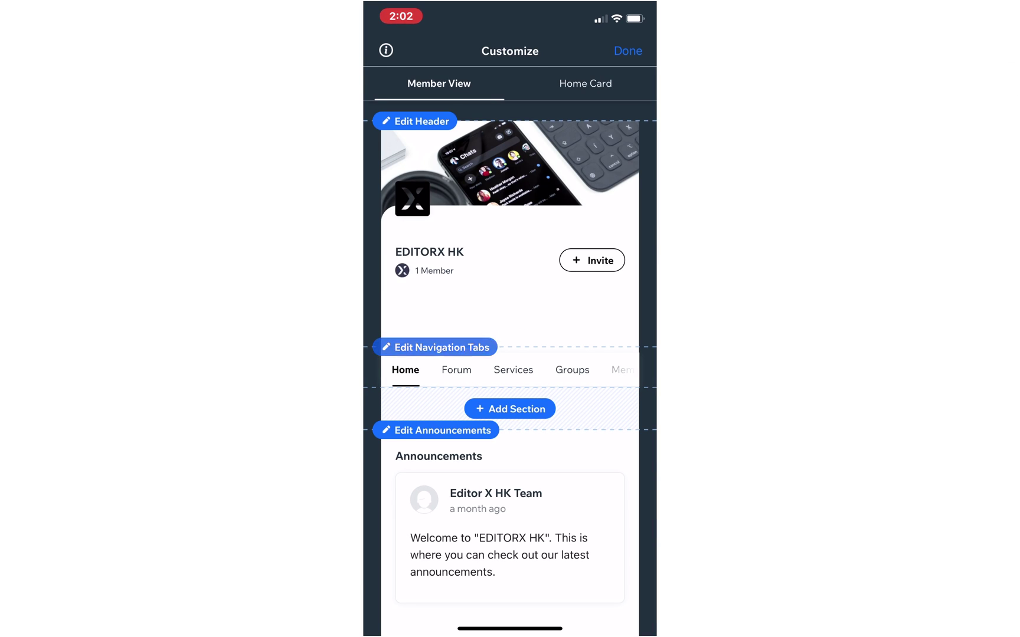
{"action": "left_click_drag", "start_coordinate": [443, 481], "coordinate": [443, 163]}
{"action": "left_click", "coordinate": [634, 162]}
{"action": "left_click", "coordinate": [452, 529]}
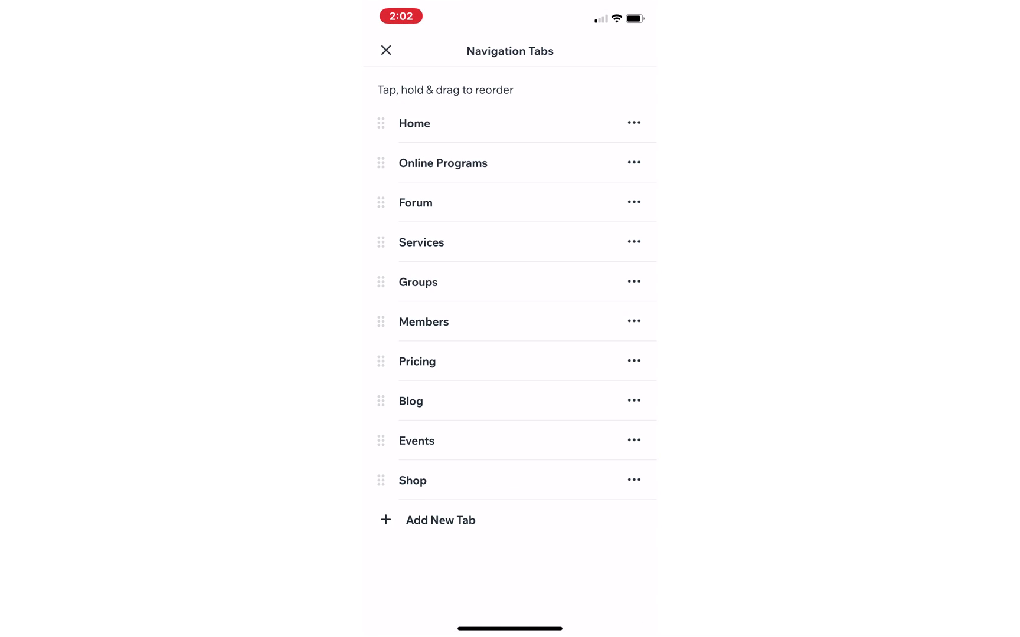
Step: Delete the Online Programs tab, moving its sections to Home, and close the tabs list
{"action": "left_click", "coordinate": [634, 162]}
{"action": "left_click", "coordinate": [449, 568]}
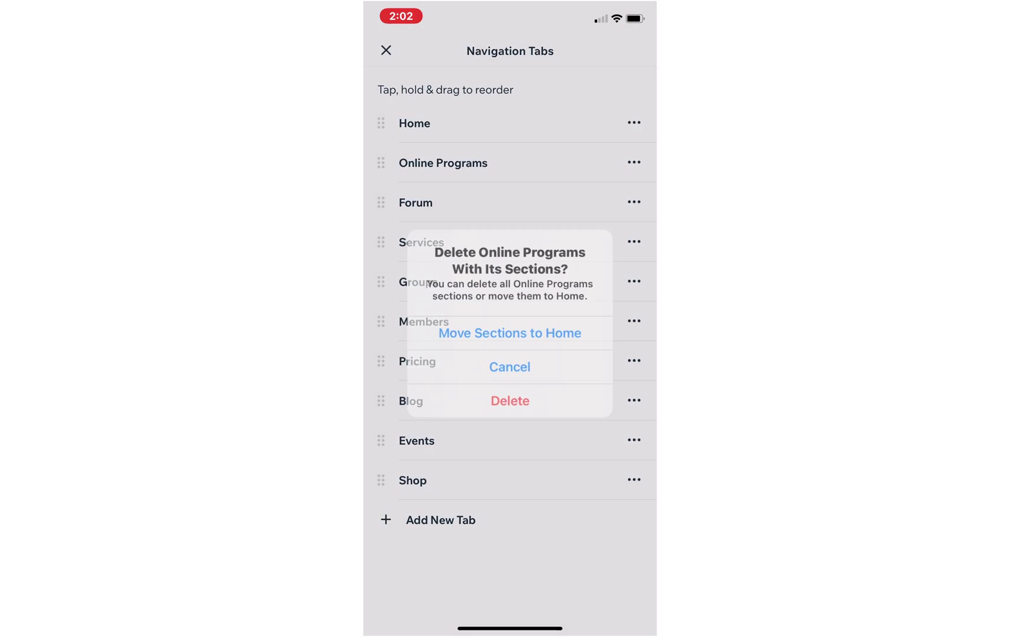
{"action": "left_click", "coordinate": [510, 332]}
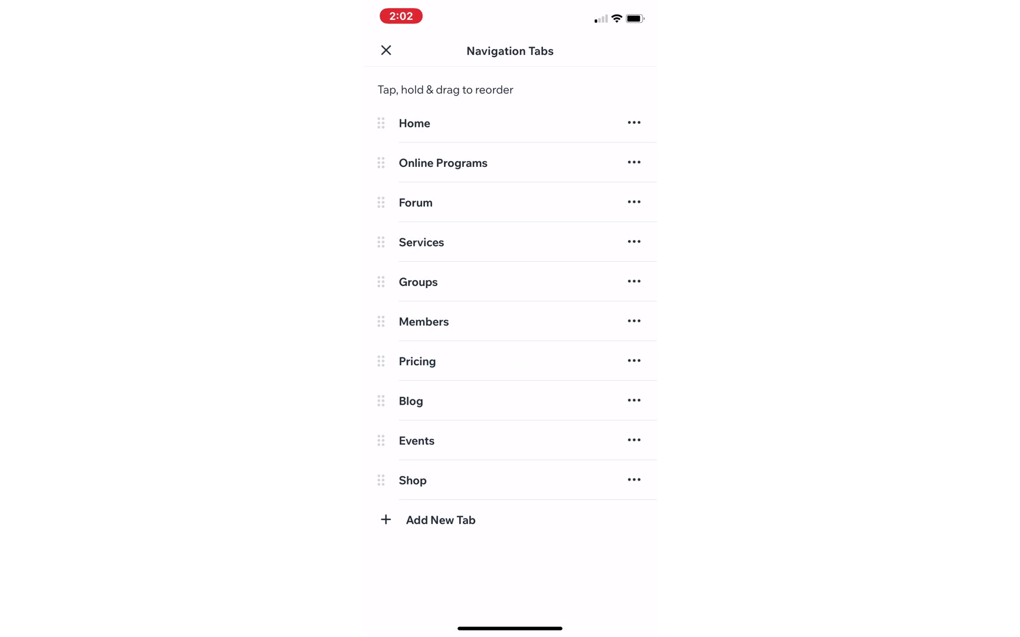
{"action": "left_click", "coordinate": [440, 480]}
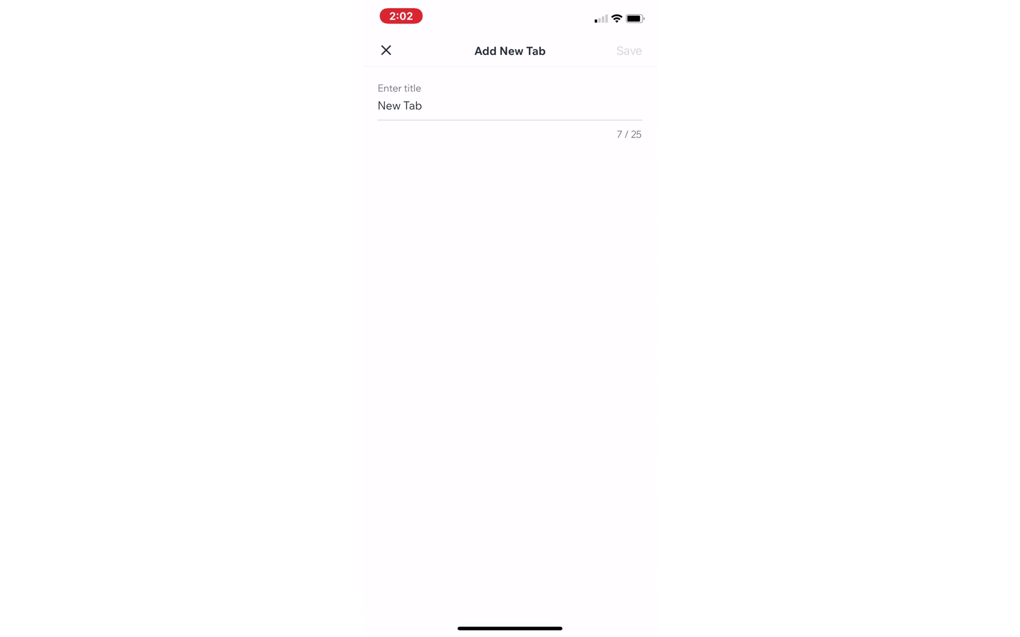
{"action": "left_click", "coordinate": [385, 51]}
{"action": "left_click", "coordinate": [386, 51]}
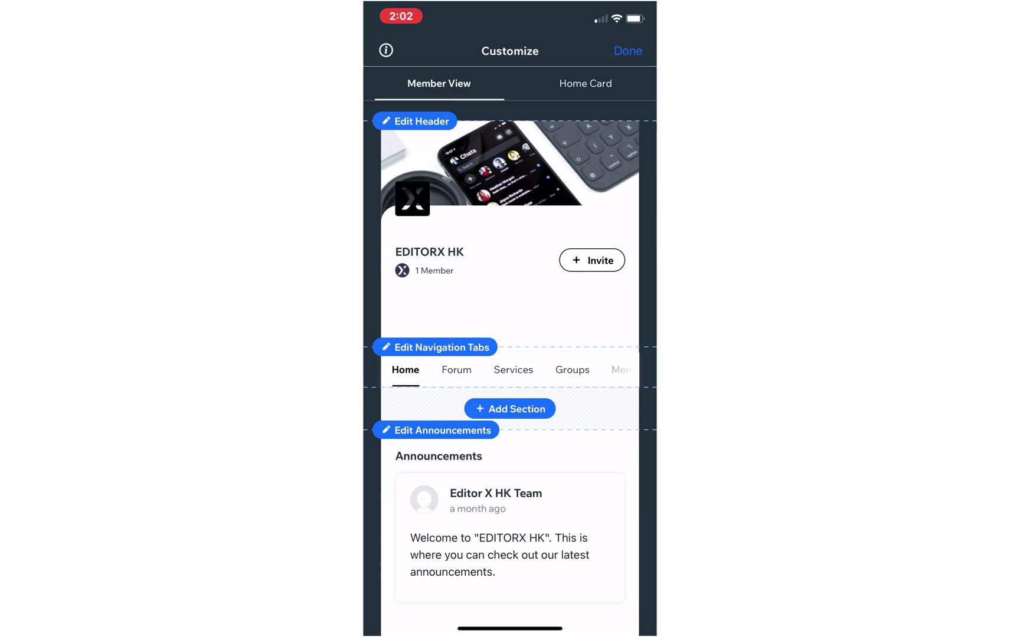
Step: Browse the available section types in the General and Elements tabs of Add Section
{"action": "left_click", "coordinate": [509, 409]}
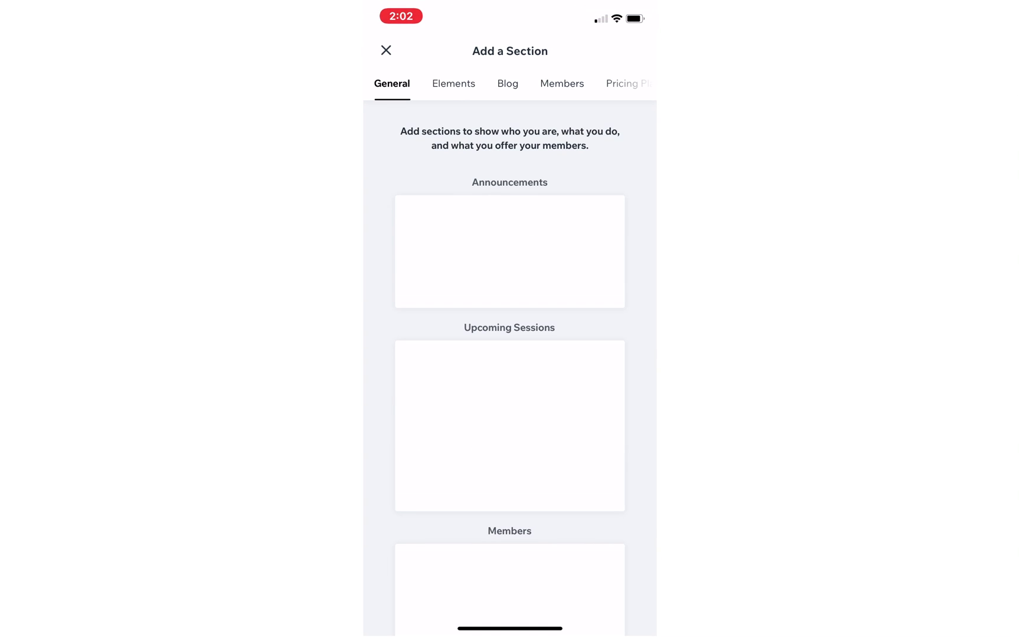
{"action": "scroll", "coordinate": [509, 366], "scroll_direction": "down", "scroll_amount": 6}
{"action": "left_click", "coordinate": [453, 84]}
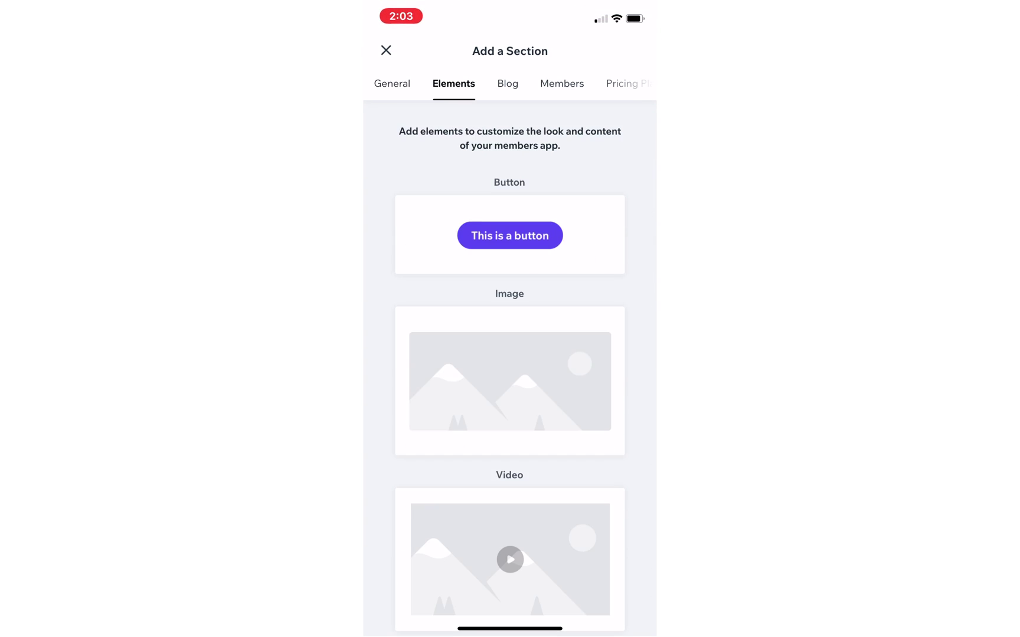
{"action": "scroll", "coordinate": [510, 366], "scroll_direction": "down", "scroll_amount": 3}
{"action": "scroll", "coordinate": [509, 366], "scroll_direction": "down", "scroll_amount": 20}
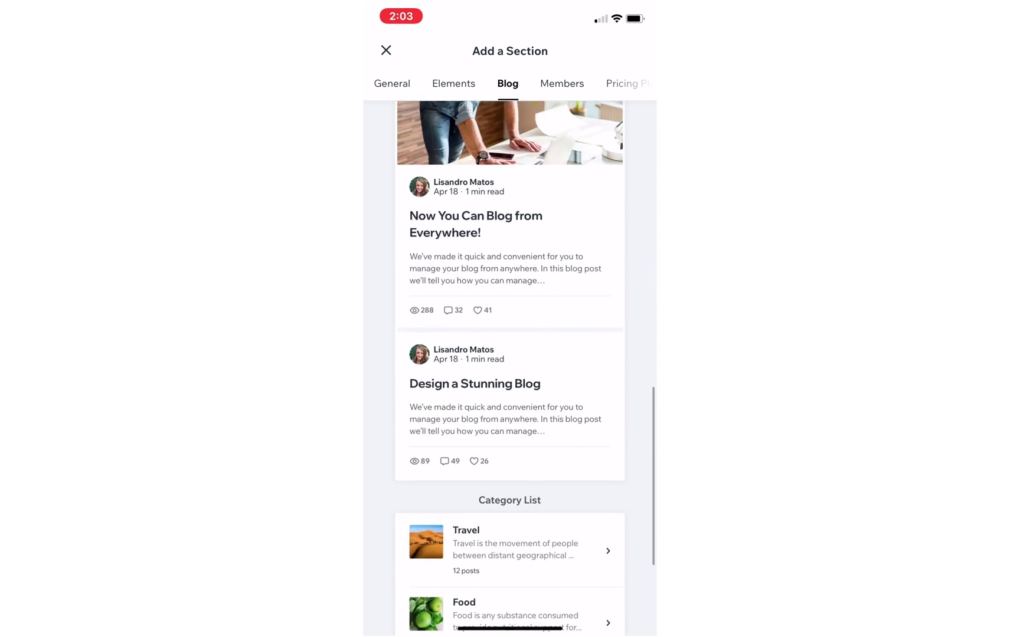
{"action": "scroll", "coordinate": [510, 366], "scroll_direction": "down", "scroll_amount": 20}
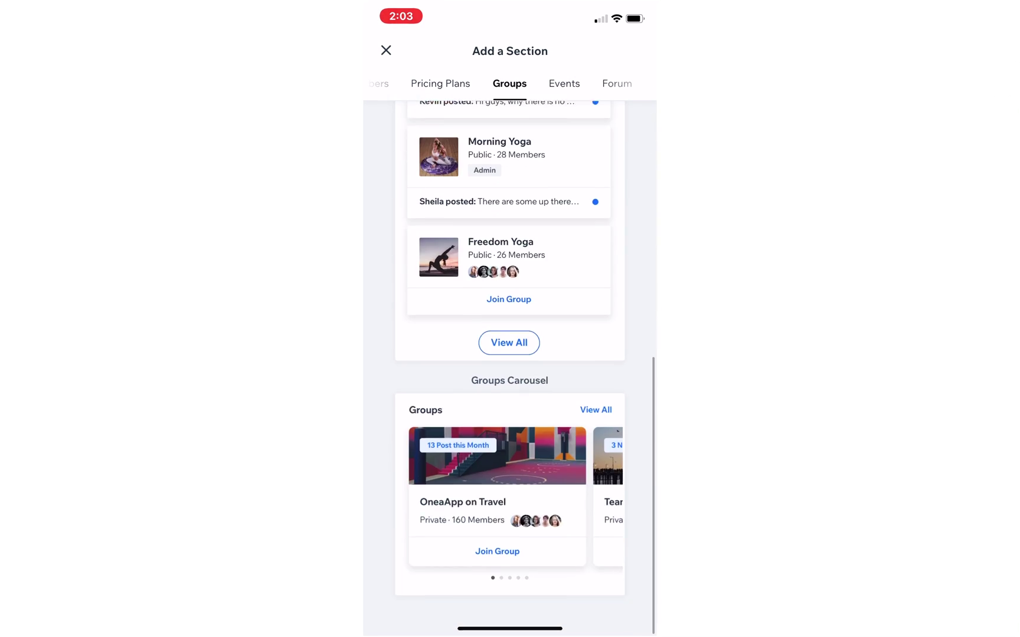
{"action": "scroll", "coordinate": [510, 366], "scroll_direction": "down", "scroll_amount": 20}
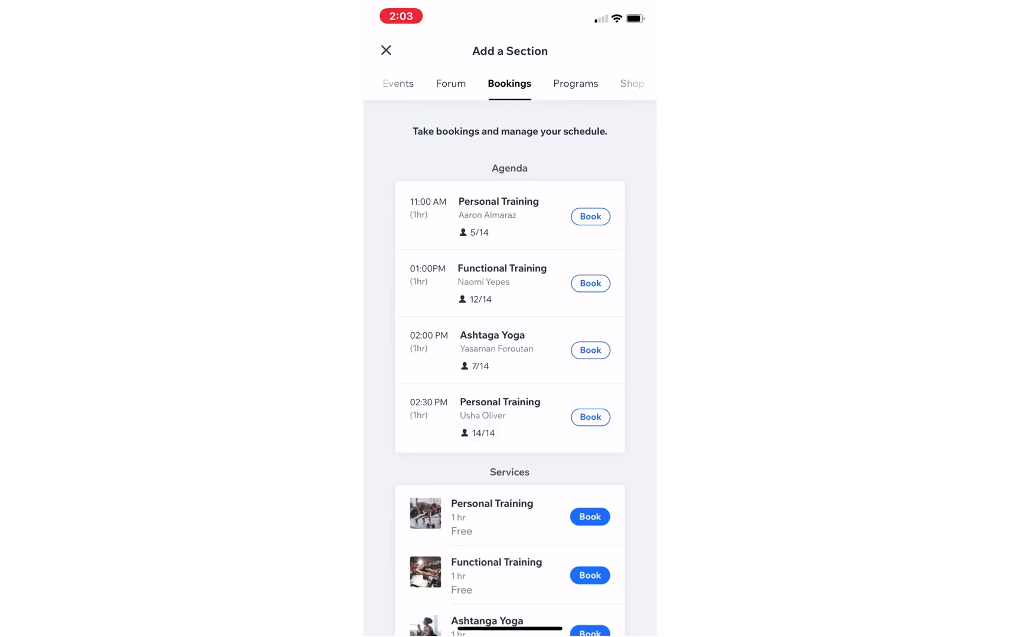
{"action": "scroll", "coordinate": [509, 366], "scroll_direction": "down", "scroll_amount": 20}
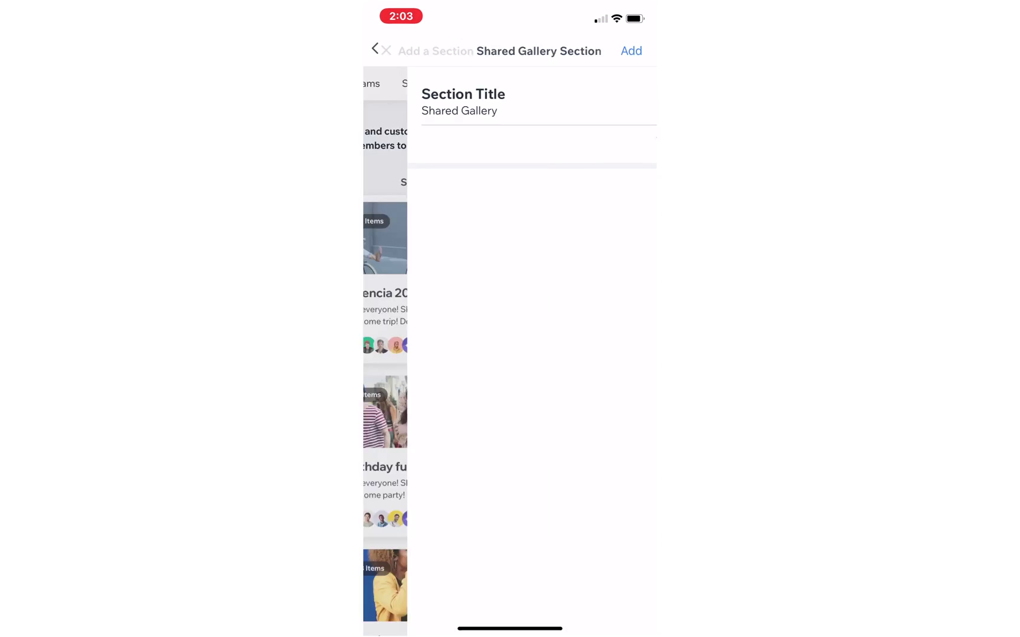
{"action": "scroll", "coordinate": [509, 365], "scroll_direction": "down", "scroll_amount": 10}
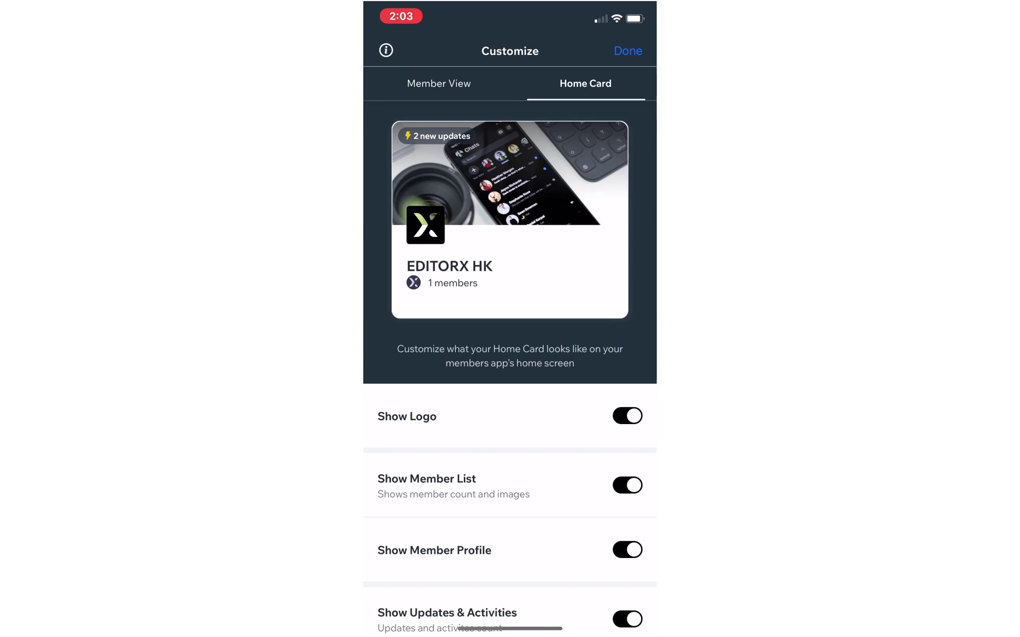
{"action": "scroll", "coordinate": [509, 354], "scroll_direction": "down", "scroll_amount": 3}
{"action": "scroll", "coordinate": [509, 354], "scroll_direction": "up", "scroll_amount": 3}
Step: Return to the Member View preview and tap Done to finish customizing
{"action": "left_click", "coordinate": [438, 83]}
{"action": "scroll", "coordinate": [509, 354], "scroll_direction": "up", "scroll_amount": 4}
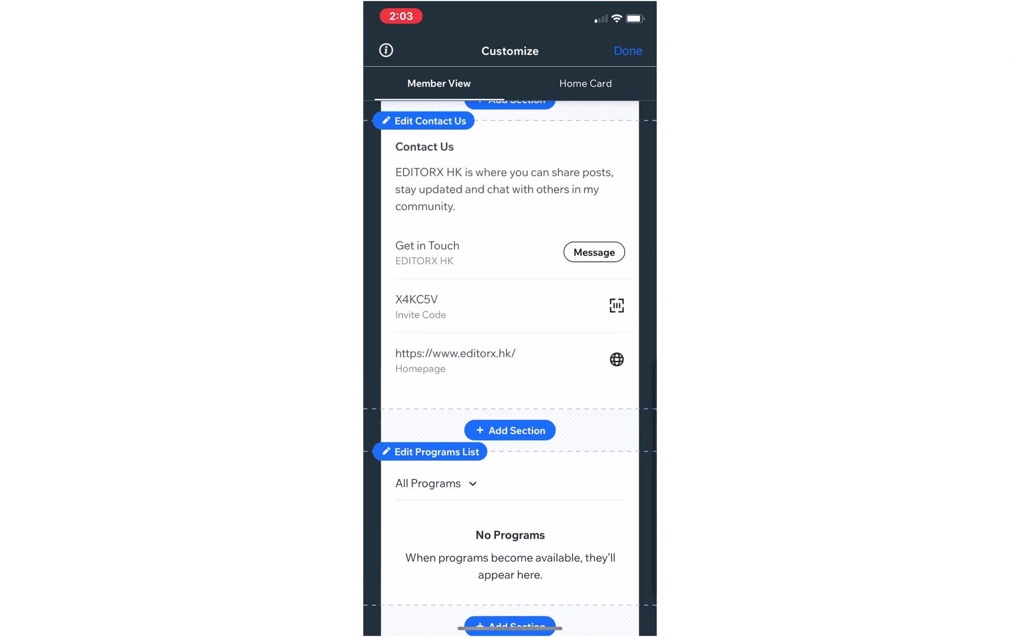
{"action": "scroll", "coordinate": [509, 354], "scroll_direction": "up", "scroll_amount": 4}
{"action": "left_click", "coordinate": [628, 51]}
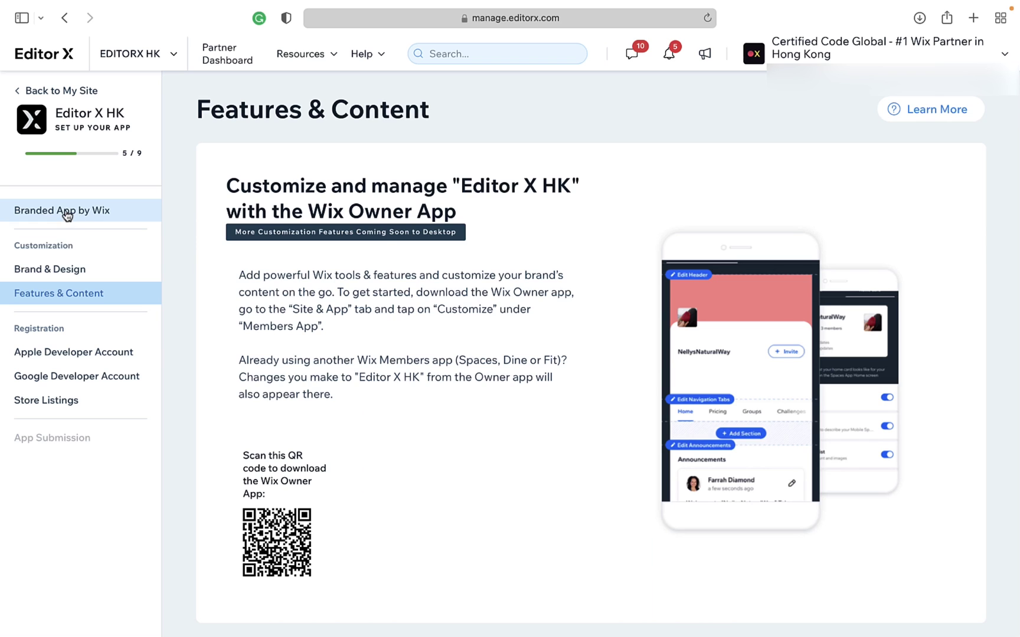
Step: Upgrade to the Branded App package and submit the purchase with the saved payment method
{"action": "left_click", "coordinate": [66, 211]}
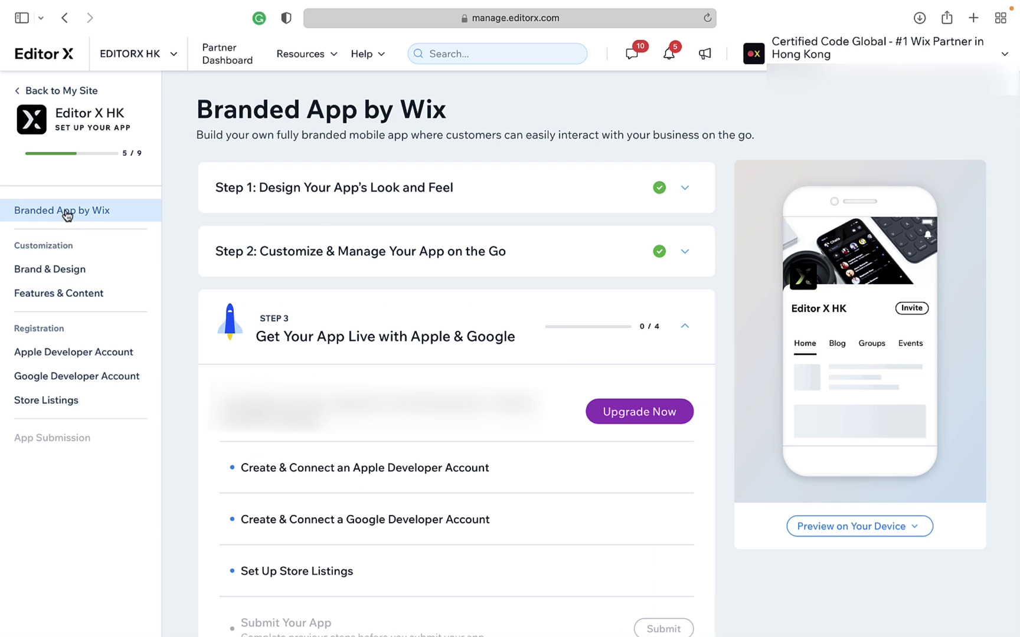
{"action": "left_click", "coordinate": [633, 407]}
{"action": "left_click", "coordinate": [669, 349]}
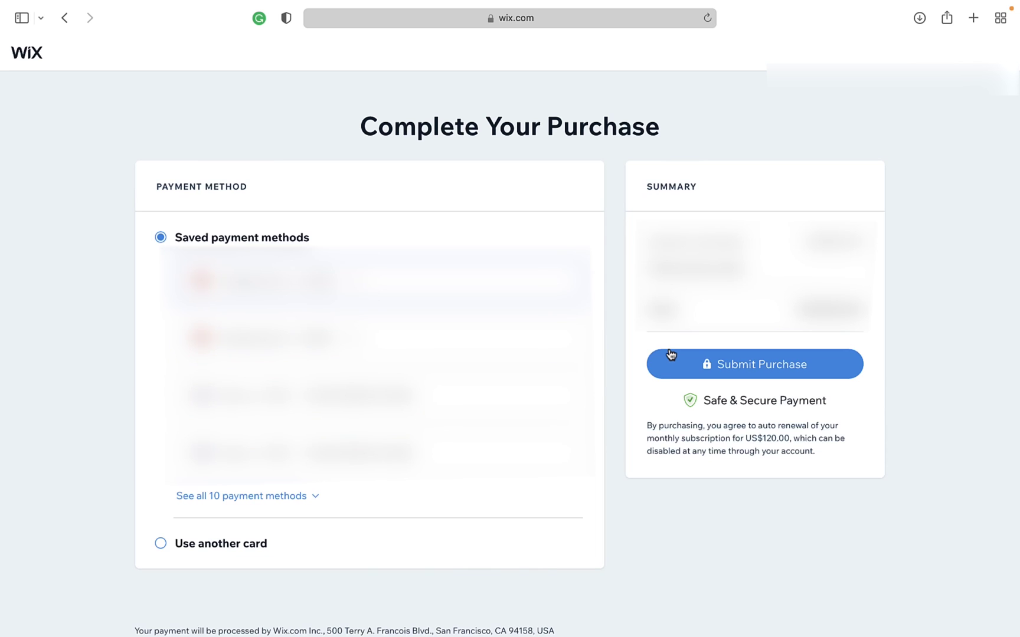
{"action": "left_click", "coordinate": [759, 366]}
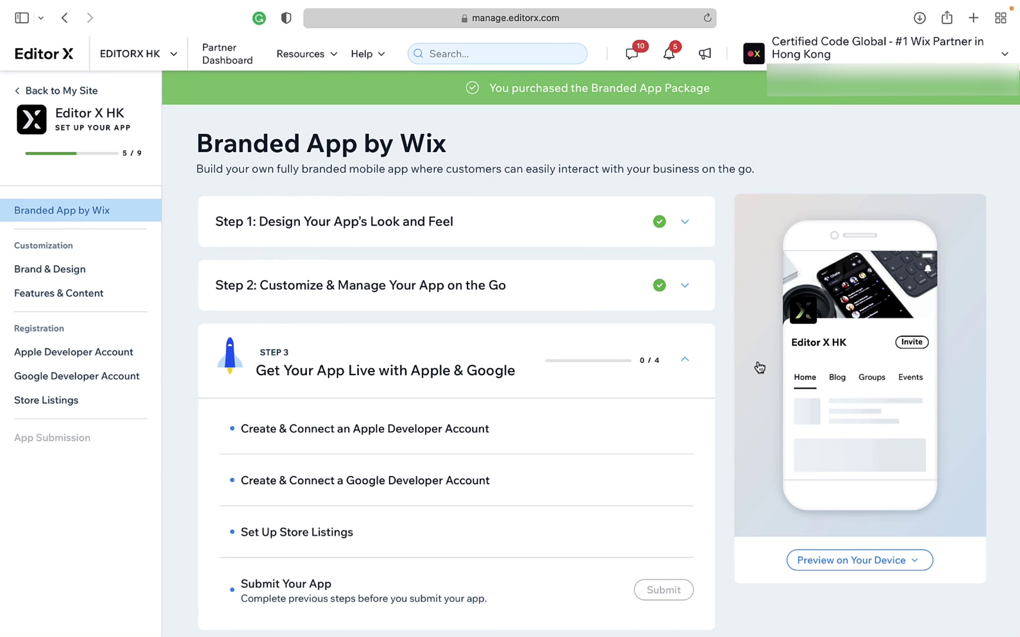
Step: Start the Apple Developer Account walkthrough, reaching the Create Apple ID step
{"action": "left_click", "coordinate": [663, 430]}
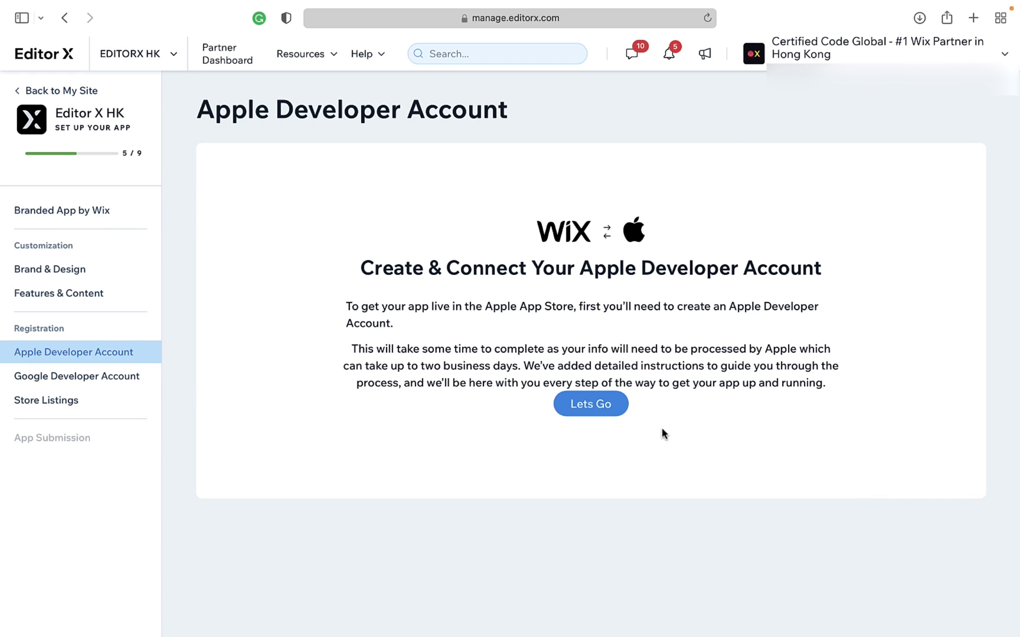
{"action": "left_click", "coordinate": [591, 404]}
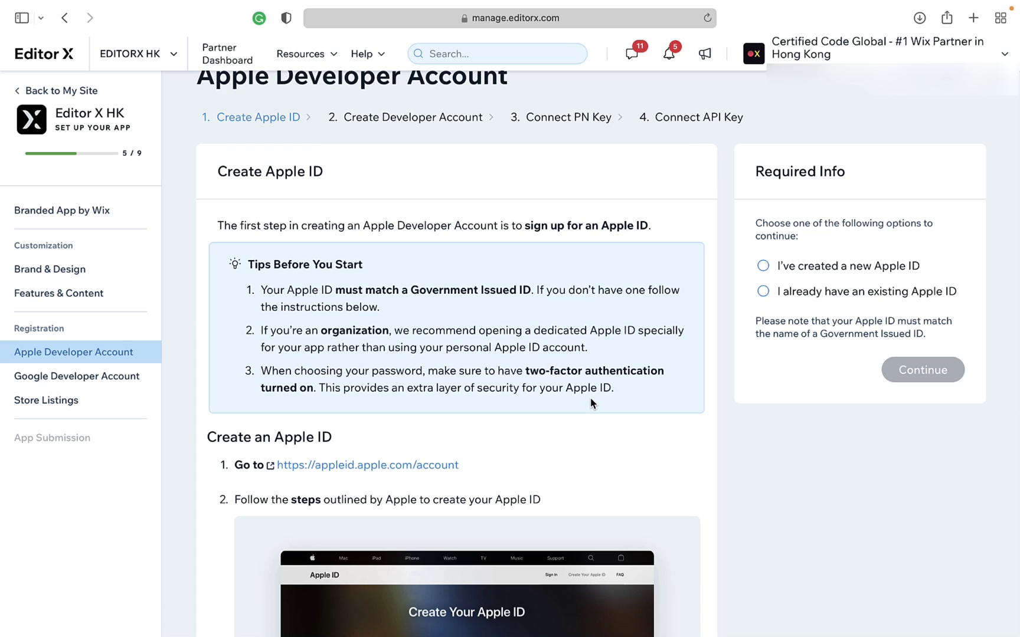
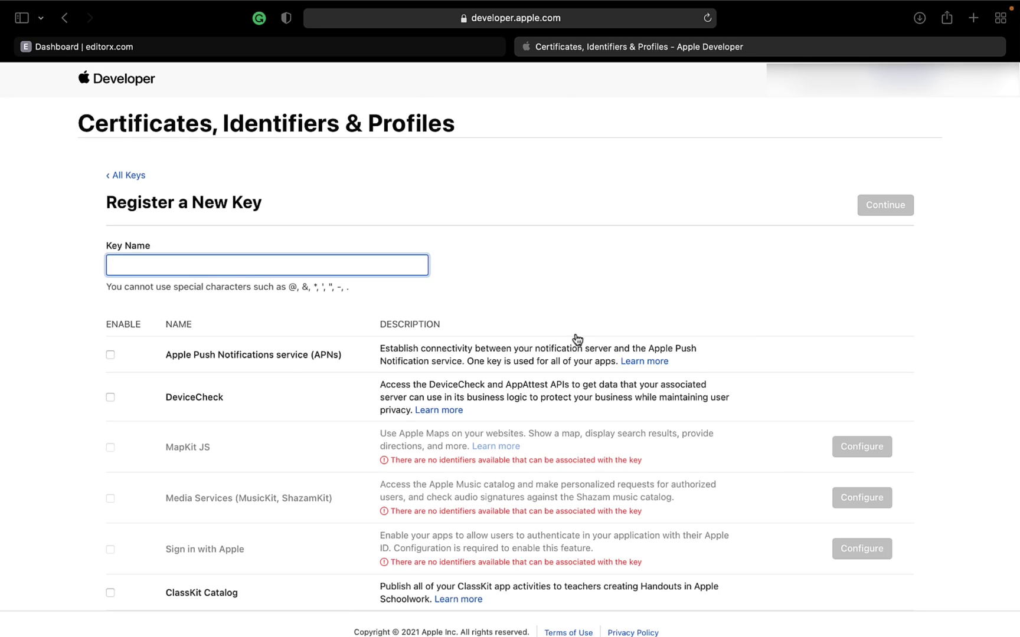
Step: Copy 'APNS key' from the Editor X guide into the new key's Key Name field
{"action": "key", "text": "ctrl+shift+Tab"}
{"action": "scroll", "coordinate": [369, 333], "scroll_direction": "down", "scroll_amount": 5}
{"action": "scroll", "coordinate": [367, 376], "scroll_direction": "down", "scroll_amount": 5}
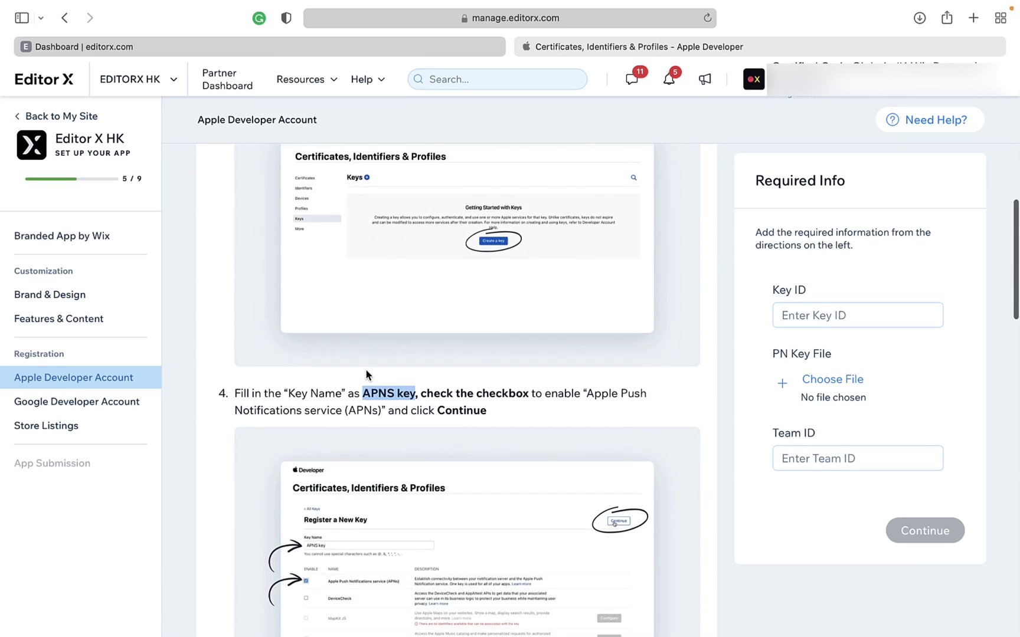
{"action": "right_click", "coordinate": [384, 267]}
{"action": "left_click", "coordinate": [406, 332]}
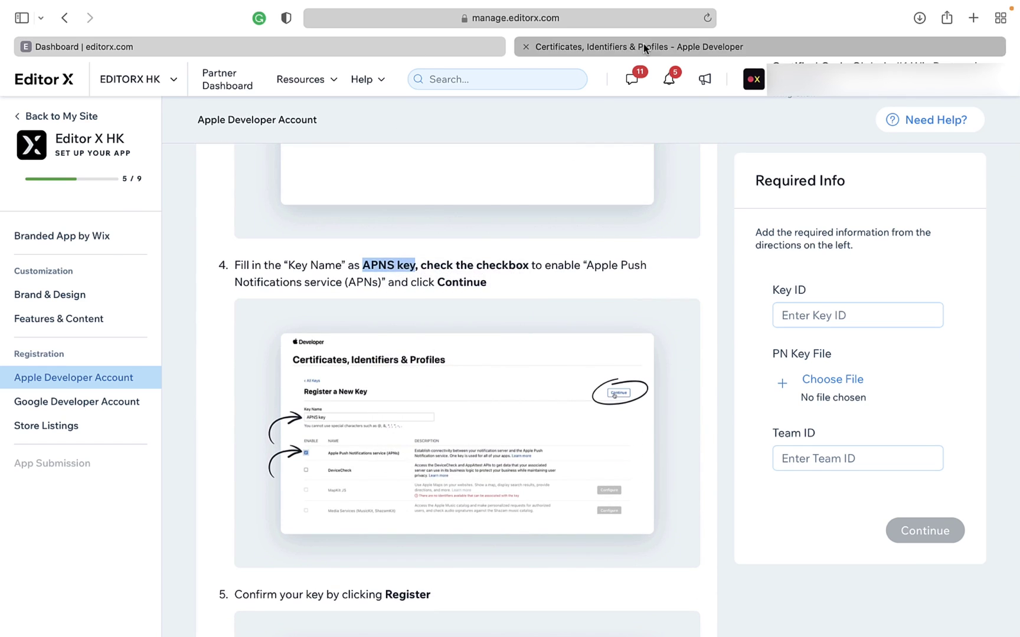
{"action": "left_click", "coordinate": [648, 47]}
{"action": "right_click", "coordinate": [346, 270]}
{"action": "left_click", "coordinate": [357, 309]}
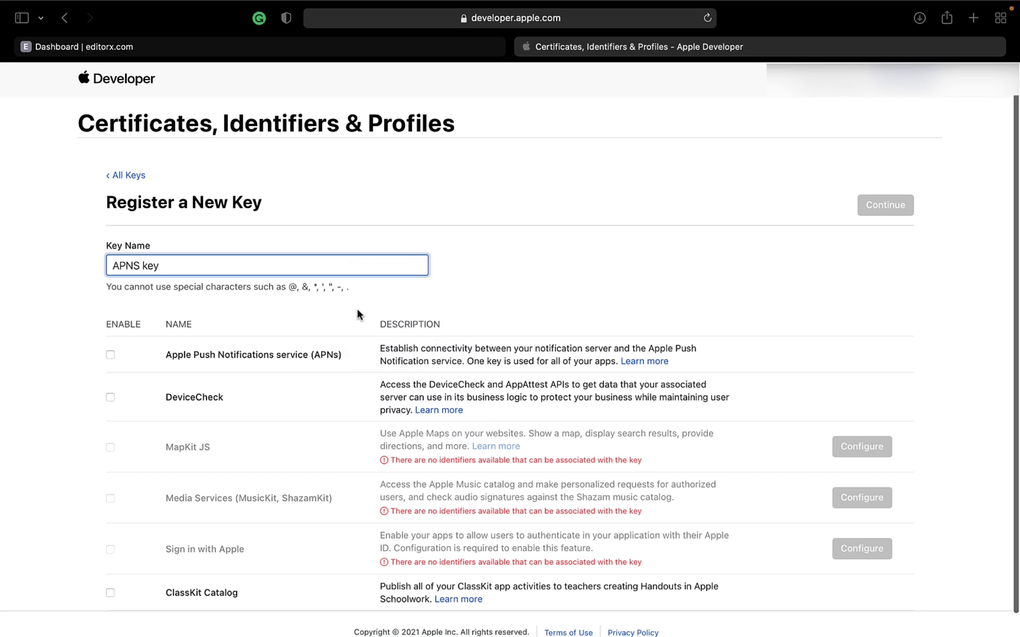
Step: Enable Apple Push Notifications service (APNs) for the new key
{"action": "left_click", "coordinate": [412, 41]}
{"action": "scroll", "coordinate": [418, 353], "scroll_direction": "down", "scroll_amount": 3}
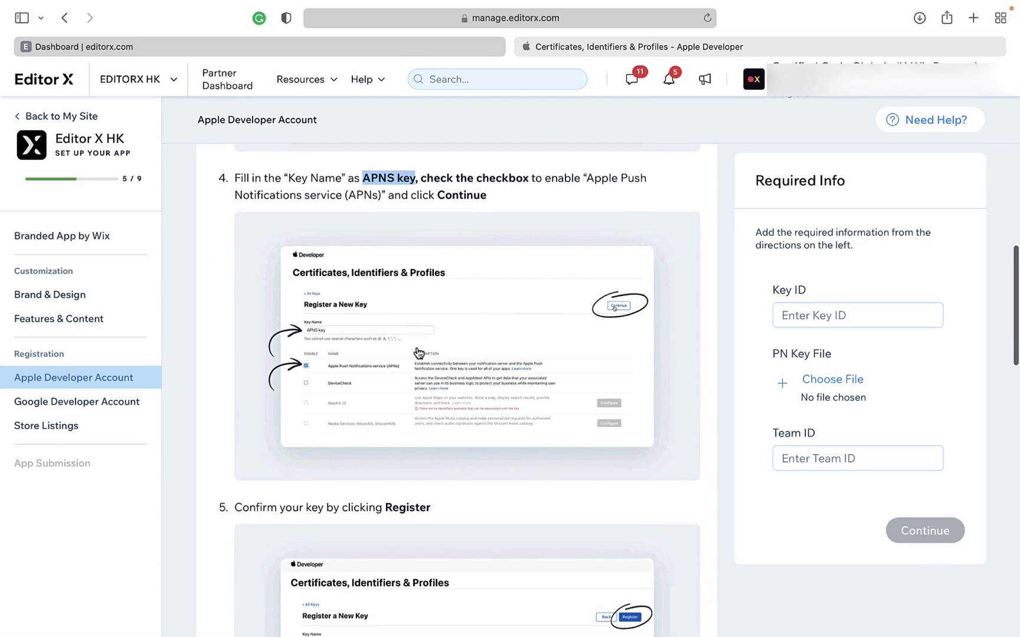
{"action": "left_click", "coordinate": [690, 53]}
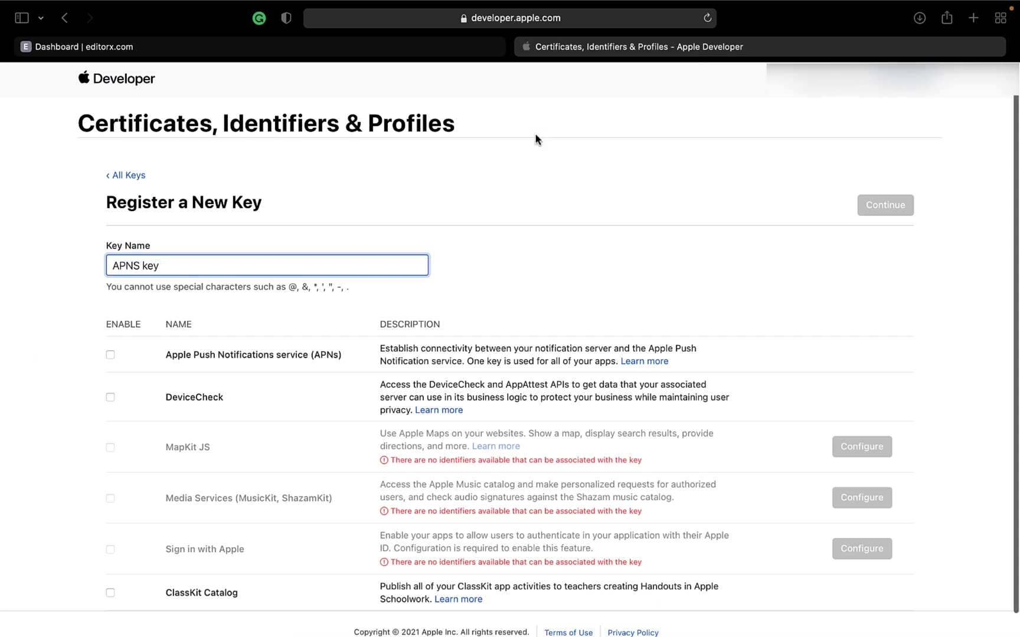
{"action": "left_click", "coordinate": [110, 355]}
{"action": "left_click", "coordinate": [310, 50]}
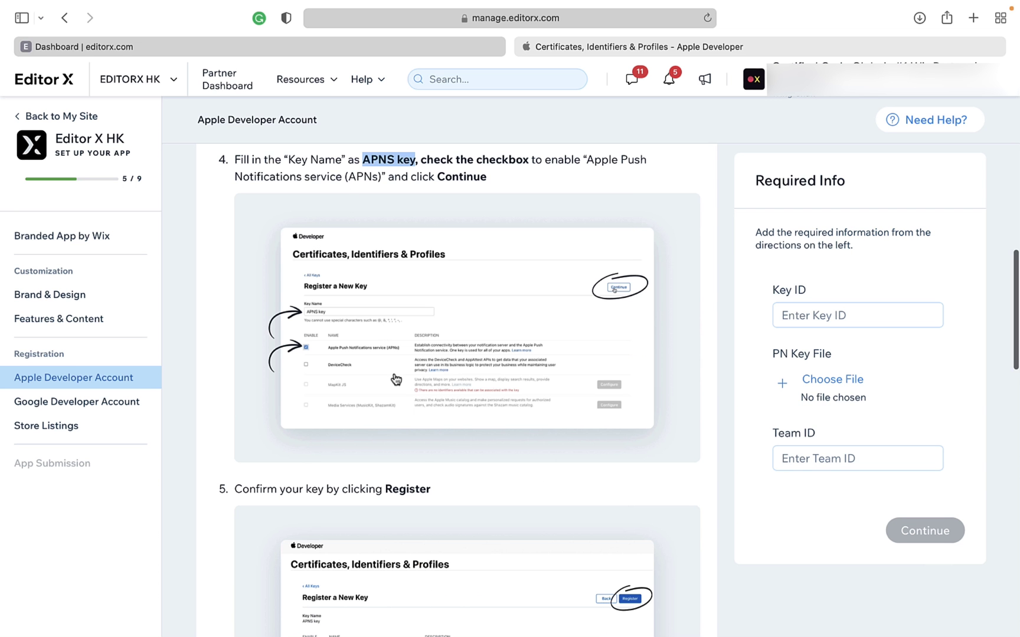
{"action": "scroll", "coordinate": [670, 93], "scroll_direction": "down", "scroll_amount": 5}
{"action": "key", "text": "ctrl+Tab"}
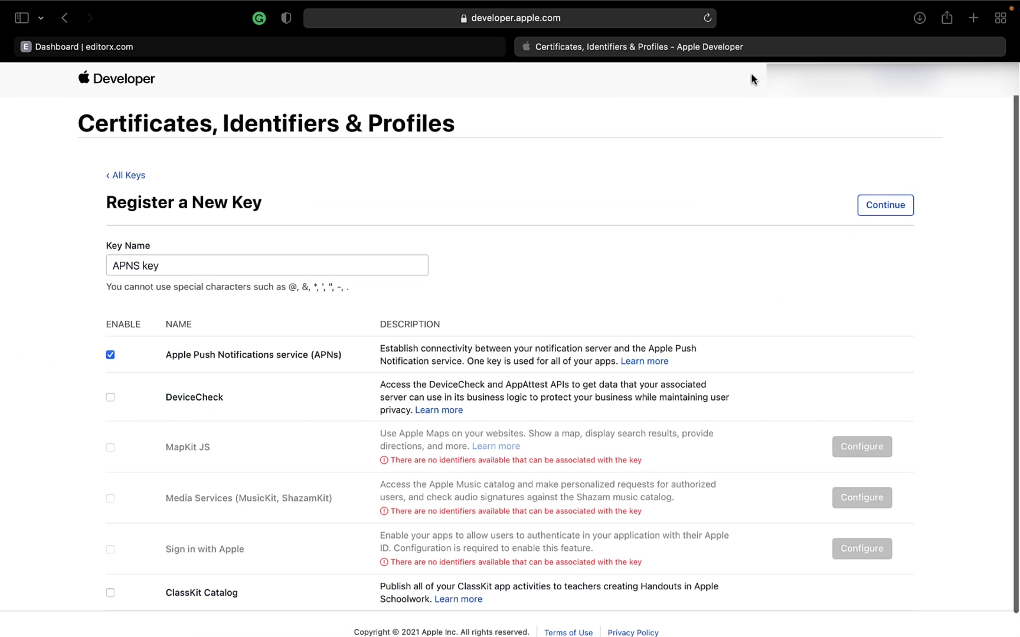
Step: Register the APNS key and paste its Key ID into Editor X's Key ID field
{"action": "left_click", "coordinate": [889, 206]}
{"action": "left_click", "coordinate": [889, 206]}
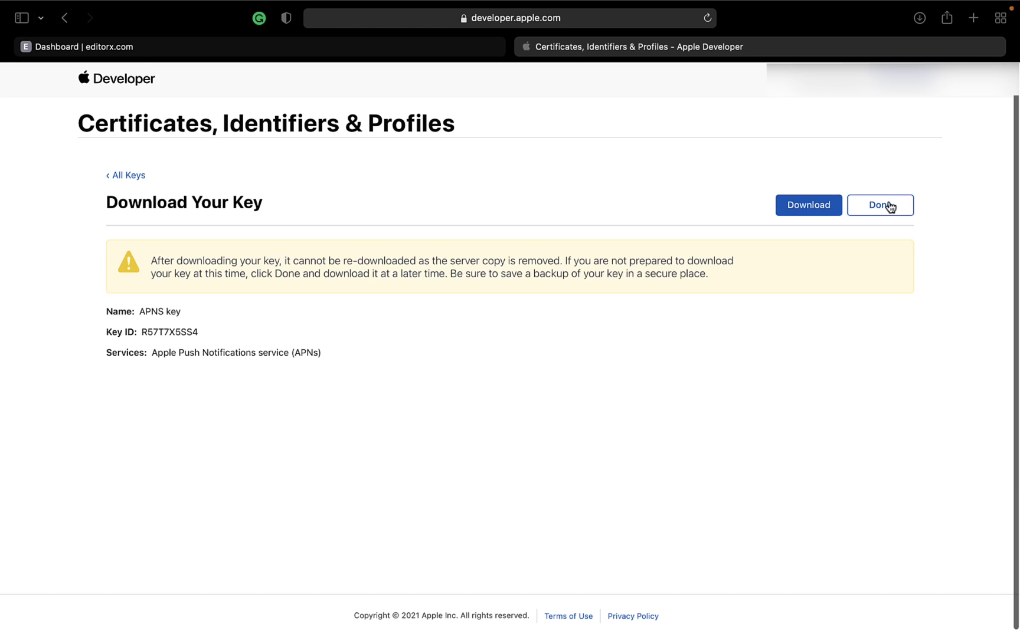
{"action": "right_click", "coordinate": [170, 331]}
{"action": "left_click", "coordinate": [190, 394]}
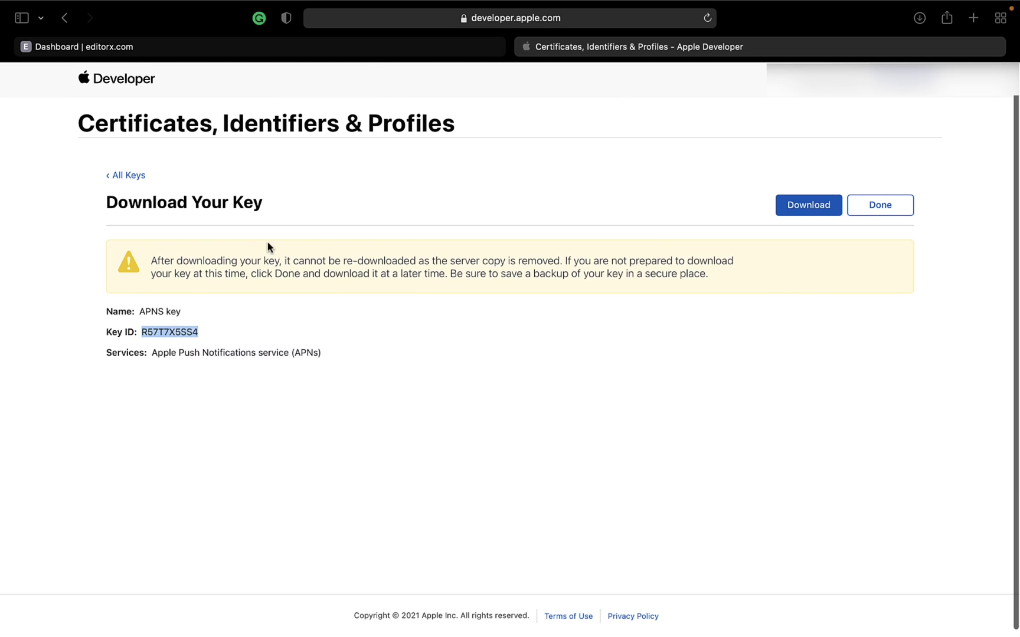
{"action": "key", "text": "ctrl+Tab"}
{"action": "left_click", "coordinate": [816, 312]}
{"action": "right_click", "coordinate": [816, 309]}
{"action": "left_click", "coordinate": [827, 344]}
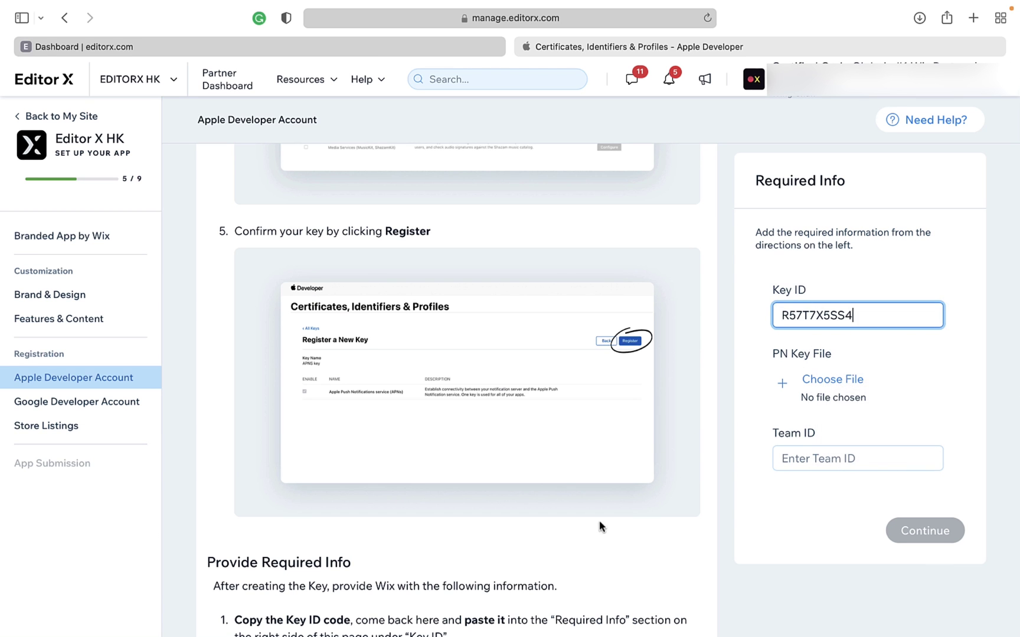
{"action": "scroll", "coordinate": [570, 541], "scroll_direction": "down", "scroll_amount": 5}
{"action": "scroll", "coordinate": [570, 548], "scroll_direction": "down", "scroll_amount": 10}
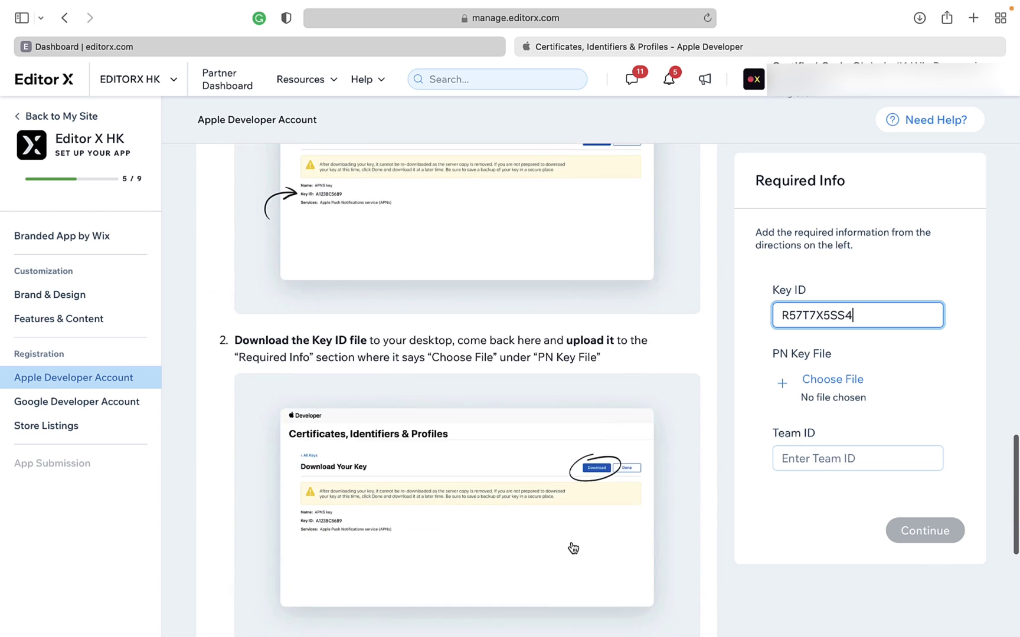
Step: Download the AuthKey .p8 file and attach it as Editor X's PN Key File
{"action": "key", "text": "ctrl+Tab"}
{"action": "left_click", "coordinate": [806, 205]}
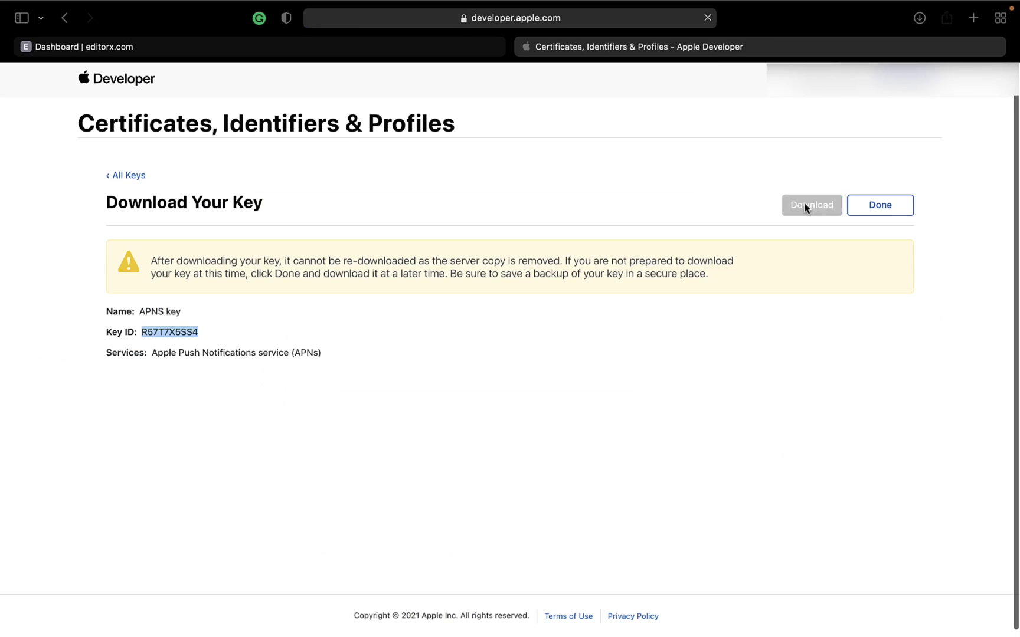
{"action": "left_click", "coordinate": [635, 365]}
{"action": "left_click", "coordinate": [425, 51]}
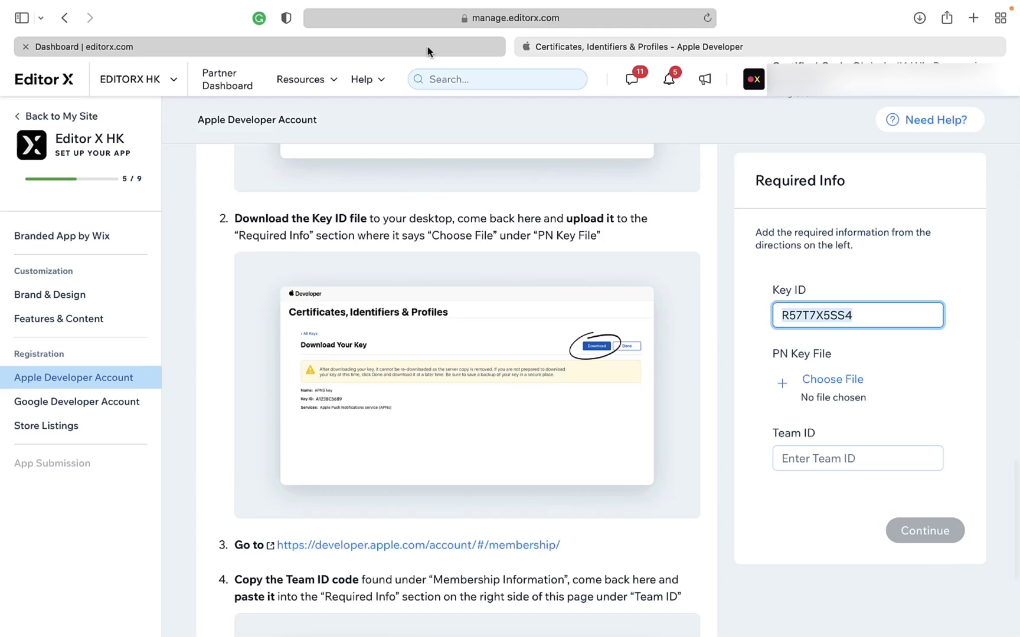
{"action": "left_click", "coordinate": [829, 384]}
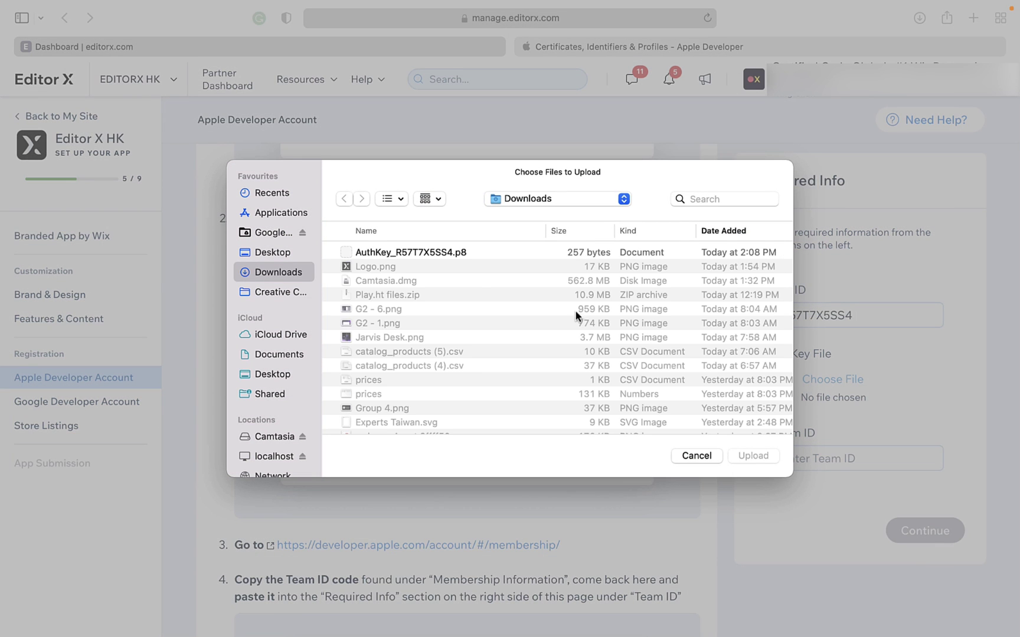
{"action": "double_click", "coordinate": [363, 255]}
{"action": "scroll", "coordinate": [363, 256], "scroll_direction": "down", "scroll_amount": 6}
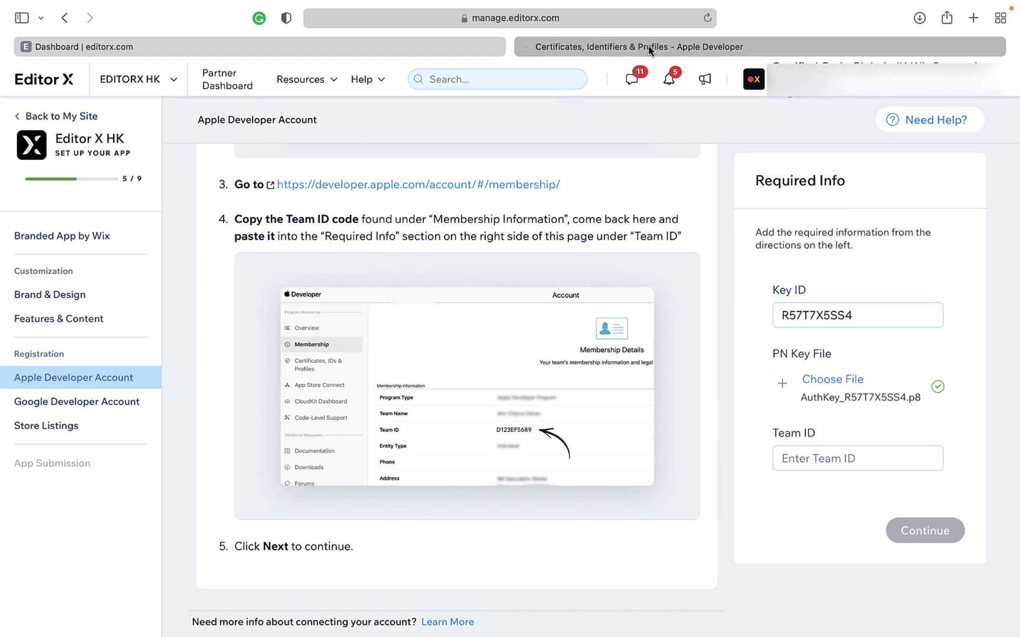
Step: Finish the APNS key download and return to Apple Developer's Keys list
{"action": "left_click", "coordinate": [653, 48]}
{"action": "left_click", "coordinate": [869, 201]}
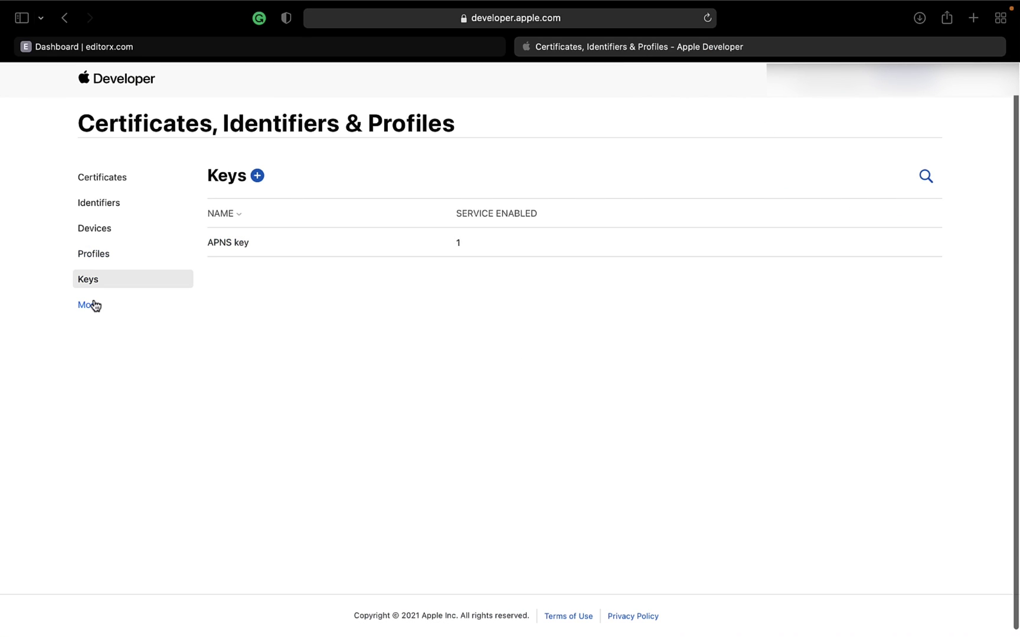
{"action": "left_click", "coordinate": [22, 45]}
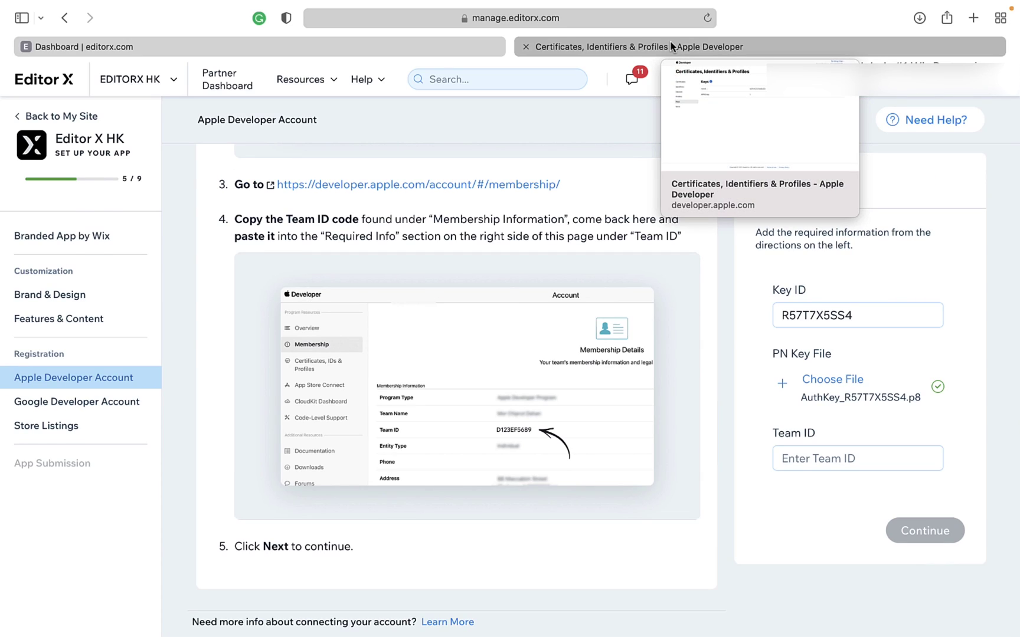
{"action": "left_click", "coordinate": [672, 47]}
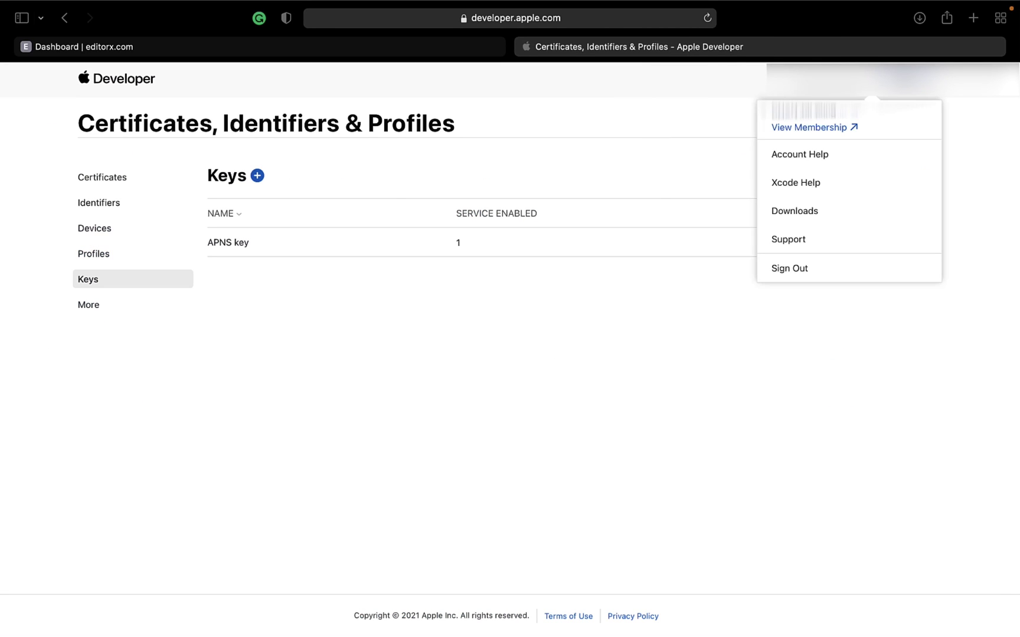
Step: Copy the Team ID from View Membership into Editor X's Team ID field and continue
{"action": "left_click", "coordinate": [813, 128]}
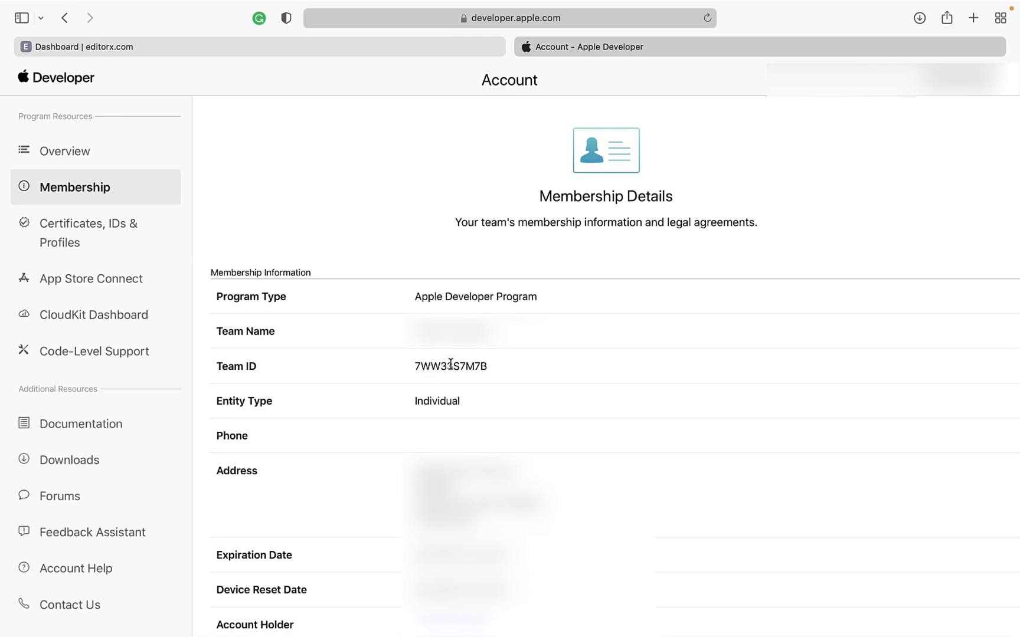
{"action": "double_click", "coordinate": [451, 366]}
{"action": "left_click", "coordinate": [458, 48]}
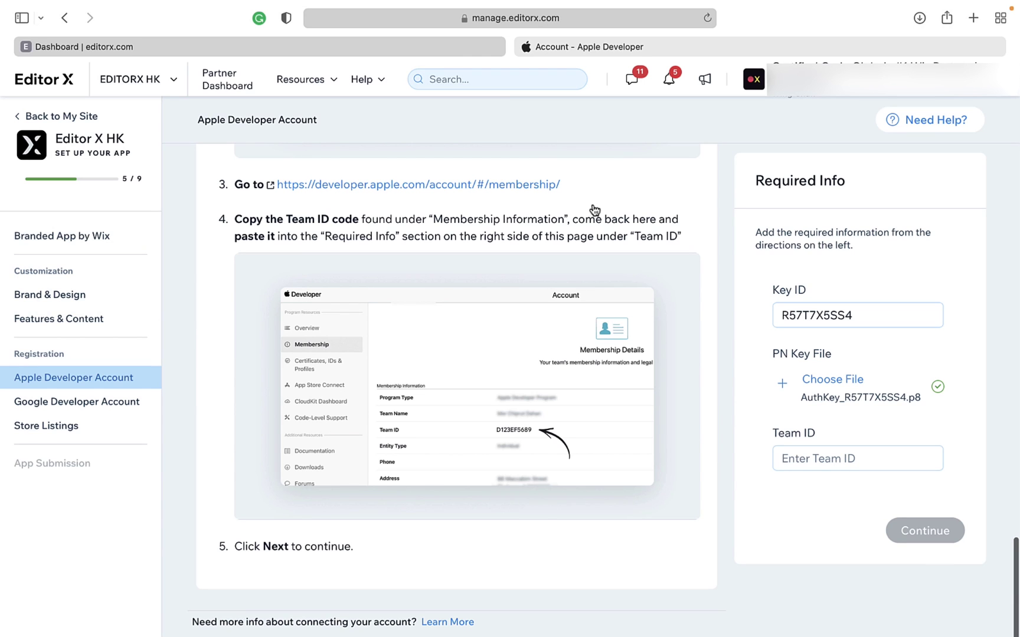
{"action": "left_click", "coordinate": [819, 454]}
{"action": "key", "text": "super+v"}
{"action": "left_click", "coordinate": [896, 523]}
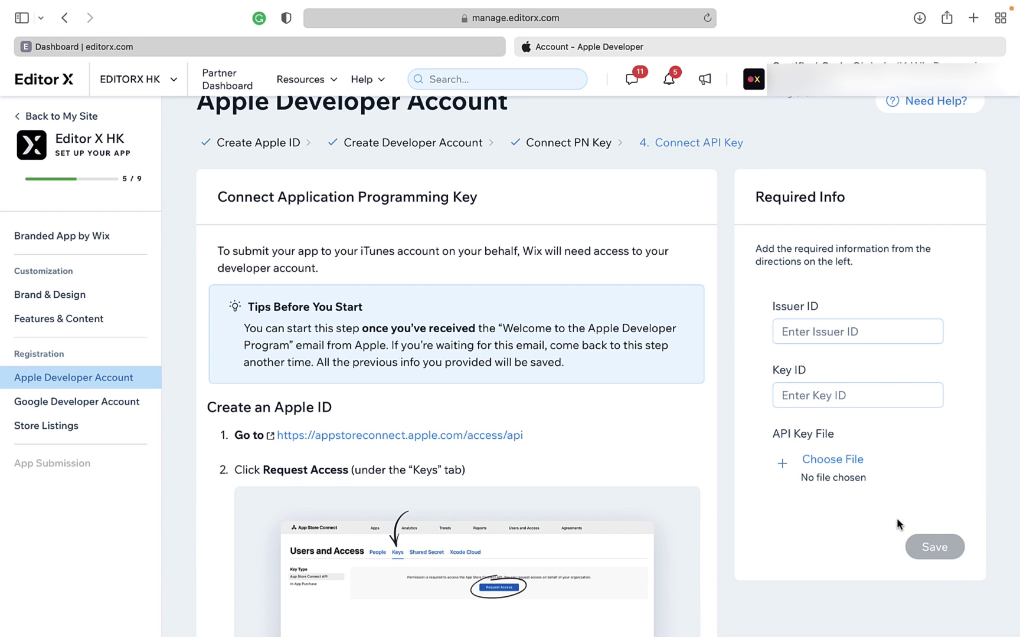
Step: Open App Store Connect's API access page from the guide's link
{"action": "left_click", "coordinate": [425, 436]}
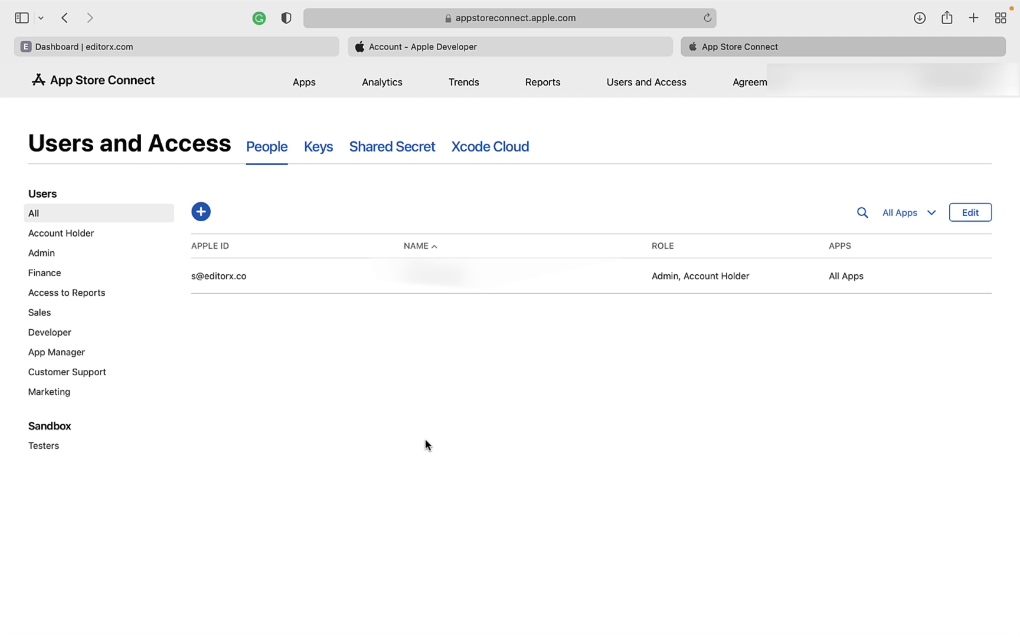
{"action": "left_click", "coordinate": [224, 47]}
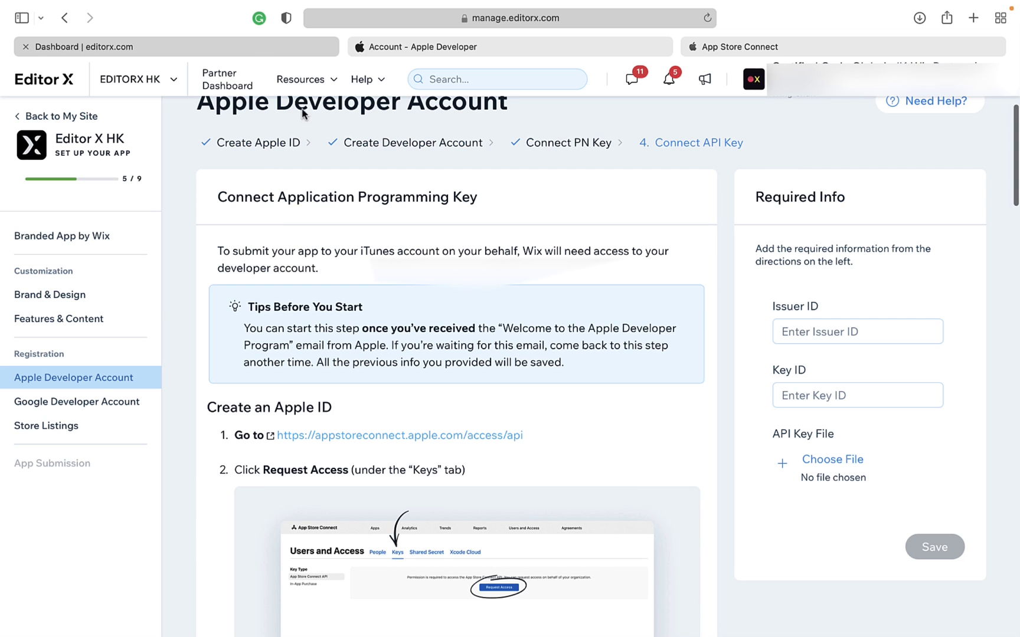
{"action": "scroll", "coordinate": [481, 401], "scroll_direction": "down", "scroll_amount": 3}
{"action": "scroll", "coordinate": [481, 366], "scroll_direction": "down", "scroll_amount": 3}
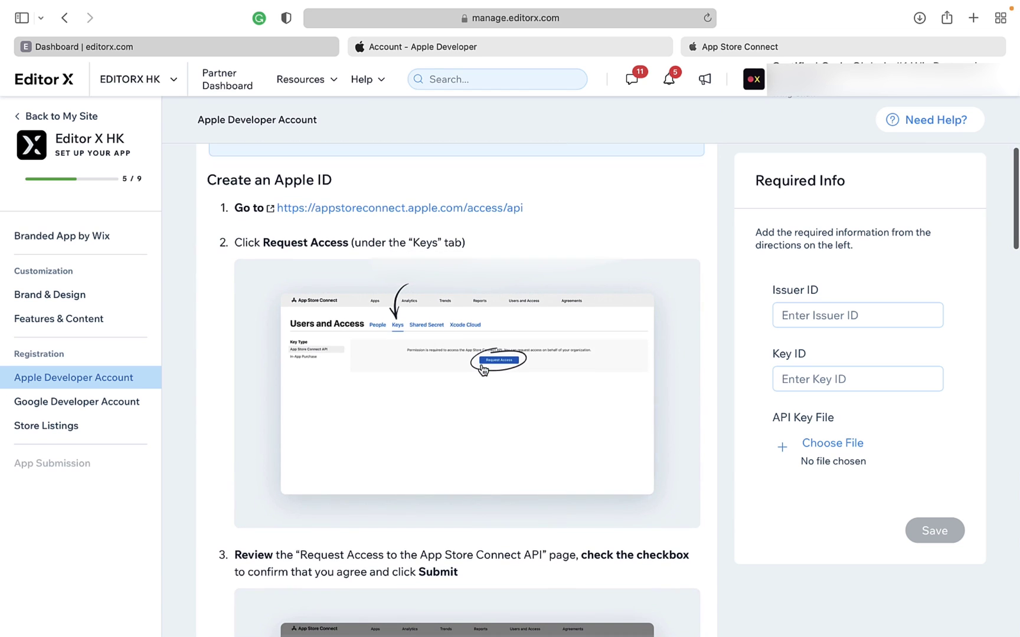
{"action": "left_click", "coordinate": [774, 47]}
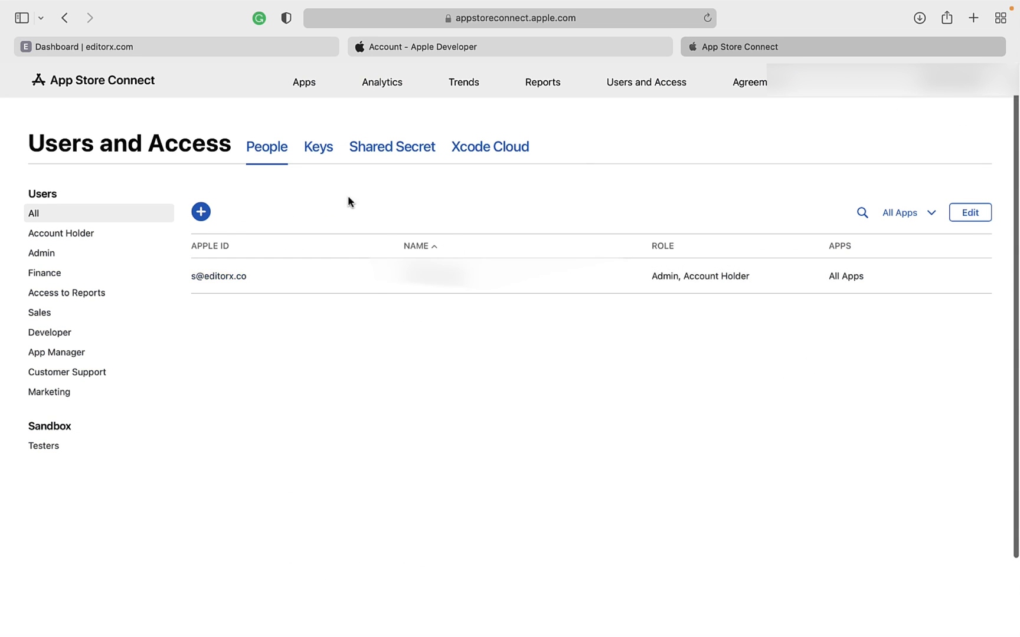
{"action": "key", "text": "ctrl+Tab"}
{"action": "key", "text": "ctrl+shift+Tab"}
Step: Request App Store Connect API access under Users and Access > Keys, accepting the terms
{"action": "left_click", "coordinate": [316, 143]}
{"action": "left_click", "coordinate": [601, 248]}
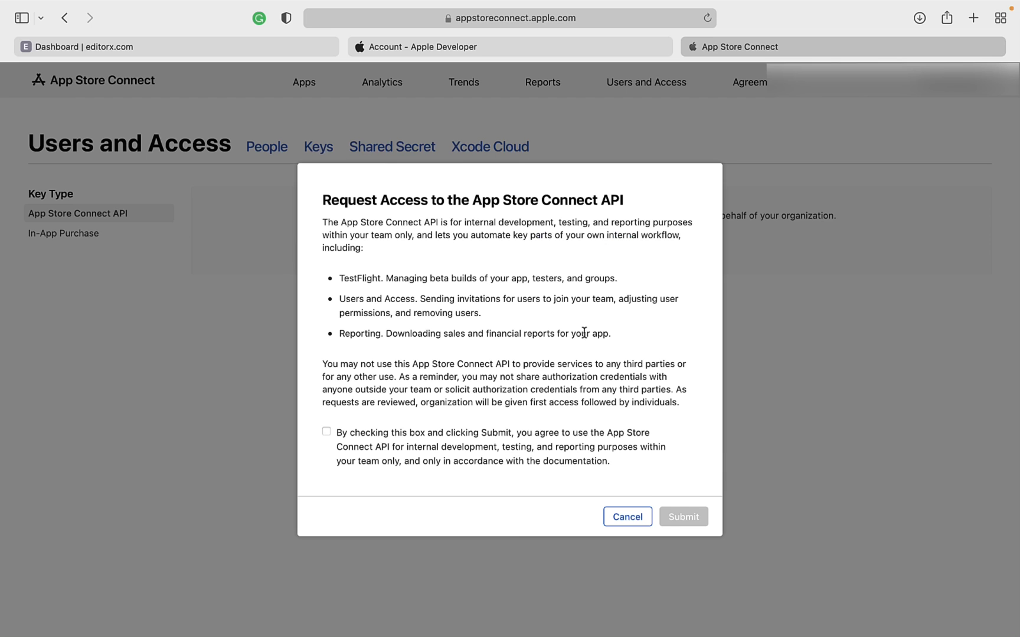
{"action": "left_click", "coordinate": [567, 435]}
{"action": "left_click", "coordinate": [684, 522]}
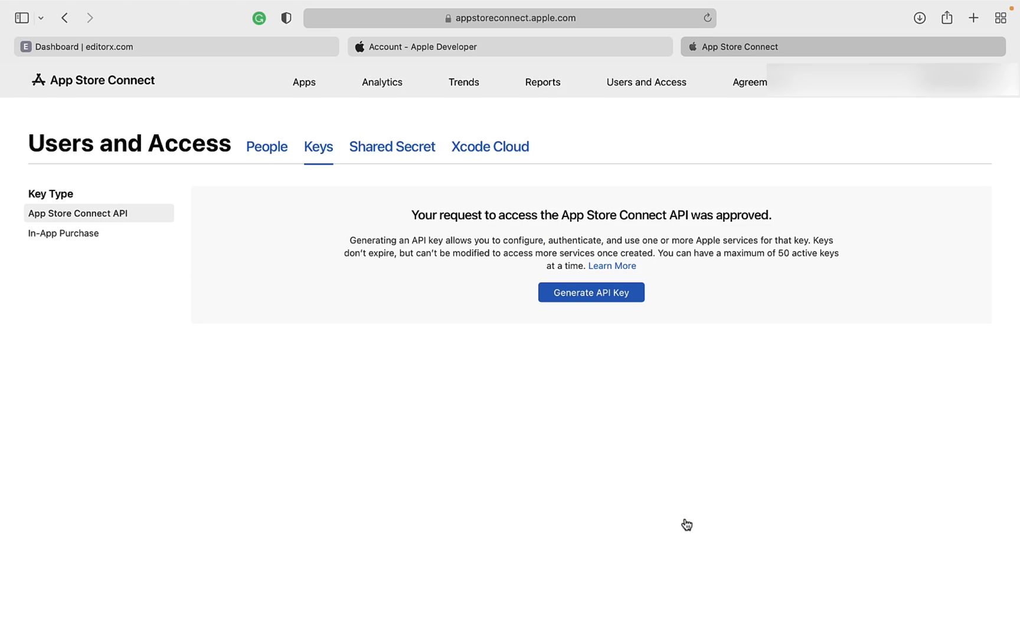
Step: Generate a new API key named 'Wix Key' with Admin access
{"action": "left_click", "coordinate": [593, 295]}
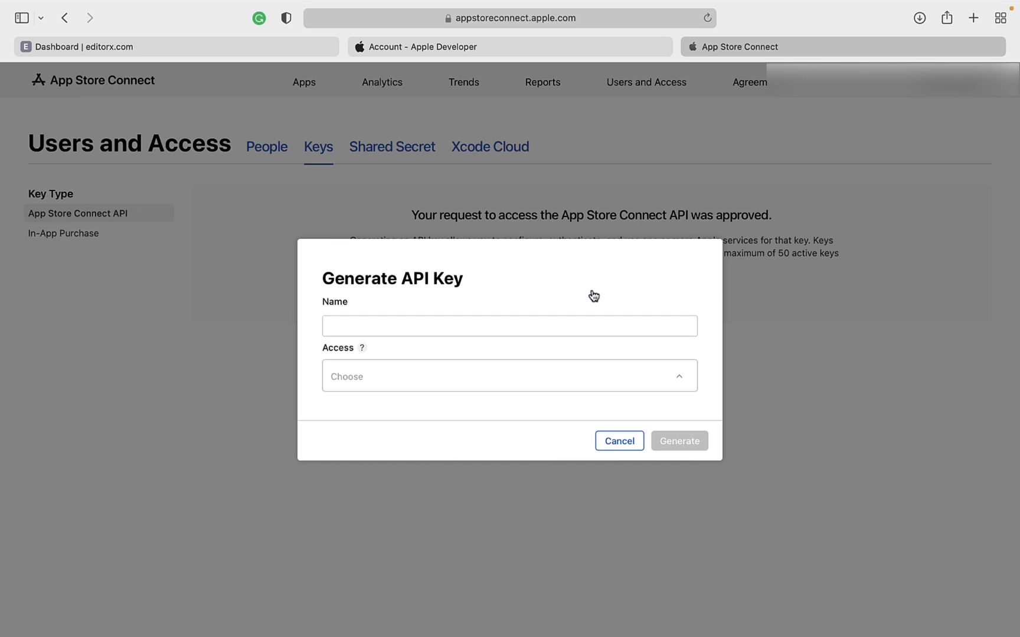
{"action": "left_click", "coordinate": [211, 52]}
{"action": "scroll", "coordinate": [394, 408], "scroll_direction": "down", "scroll_amount": 5}
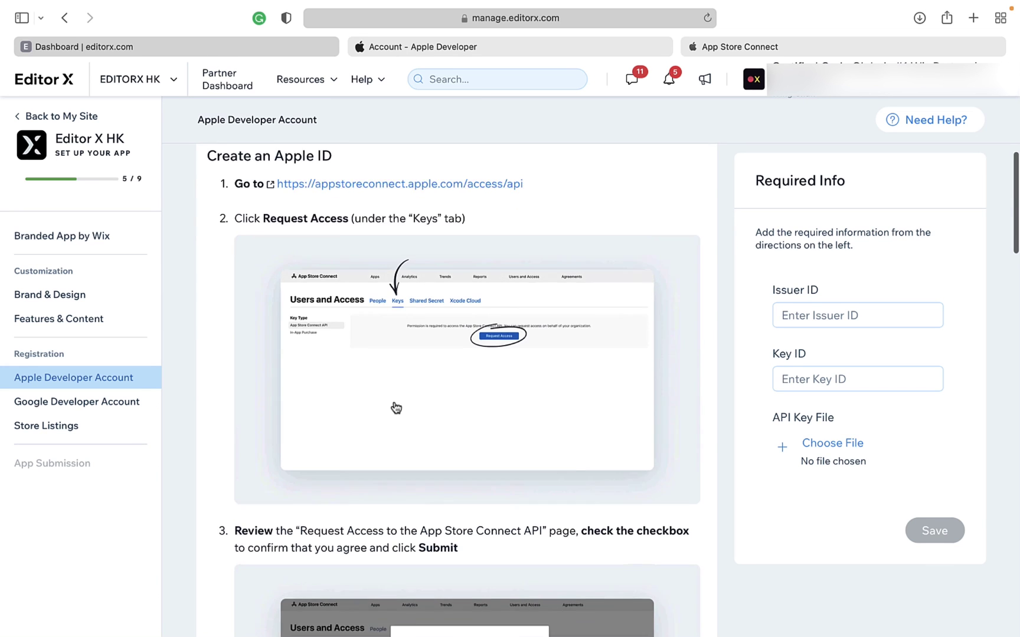
{"action": "scroll", "coordinate": [394, 408], "scroll_direction": "down", "scroll_amount": 10}
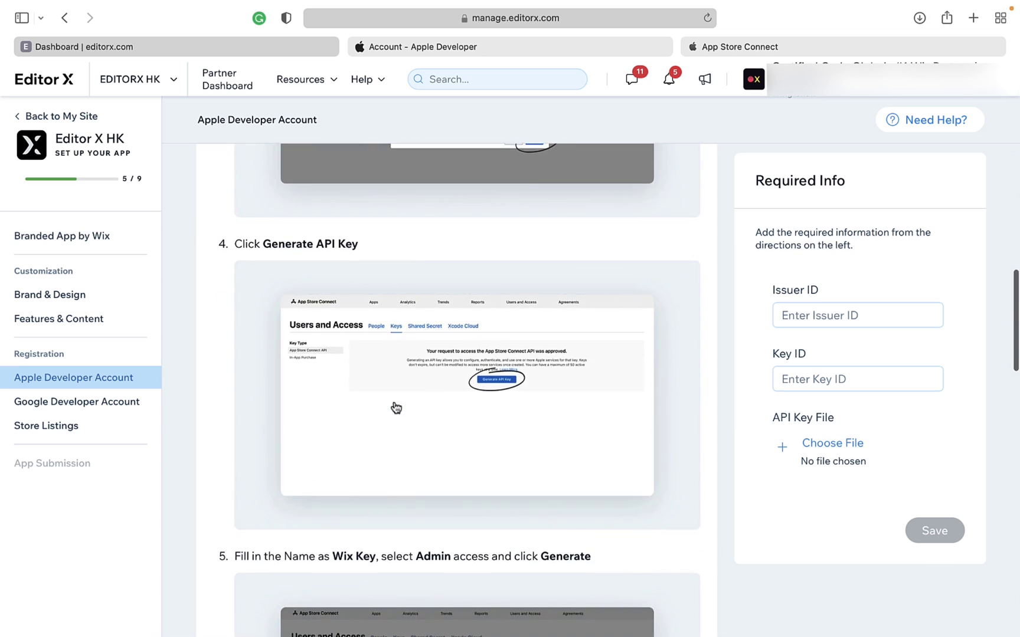
{"action": "scroll", "coordinate": [395, 408], "scroll_direction": "down", "scroll_amount": 5}
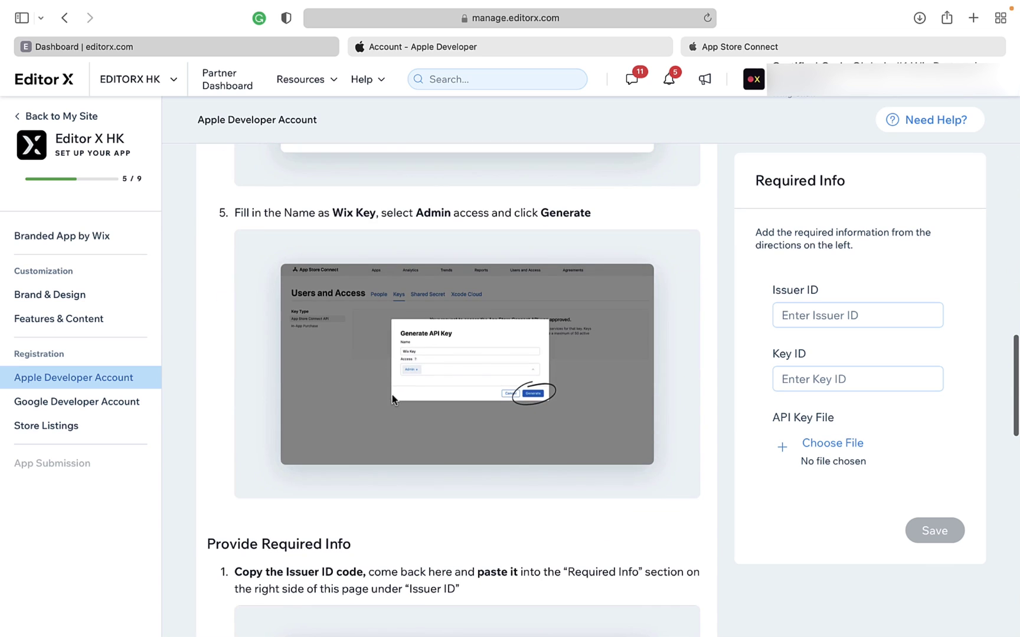
{"action": "right_click", "coordinate": [361, 214]}
{"action": "left_click", "coordinate": [384, 271]}
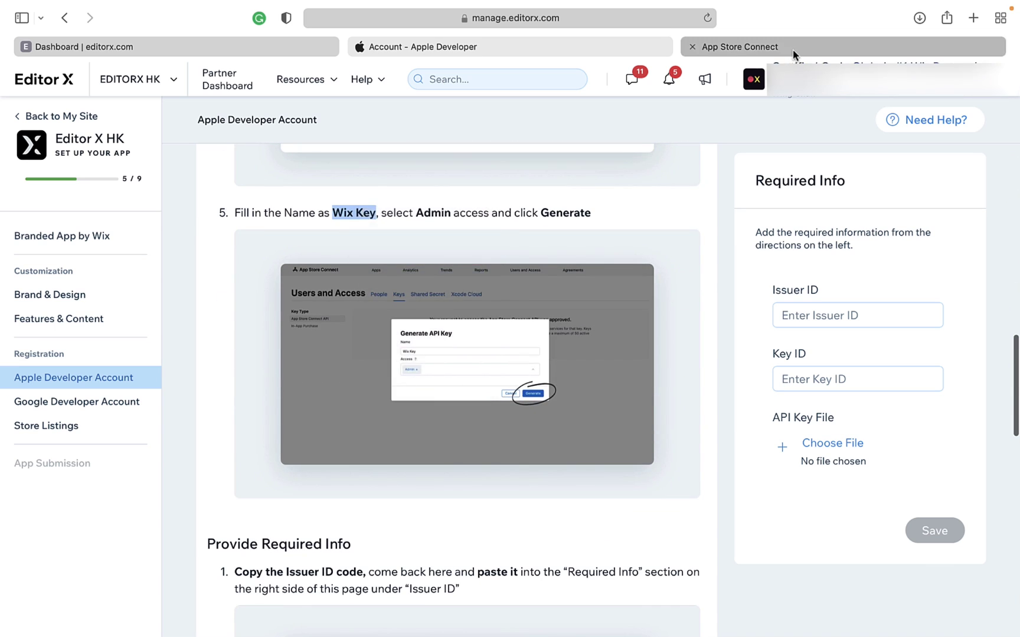
{"action": "left_click", "coordinate": [764, 46]}
{"action": "right_click", "coordinate": [403, 328]}
{"action": "left_click", "coordinate": [424, 371]}
{"action": "left_click", "coordinate": [423, 378]}
{"action": "left_click", "coordinate": [439, 403]}
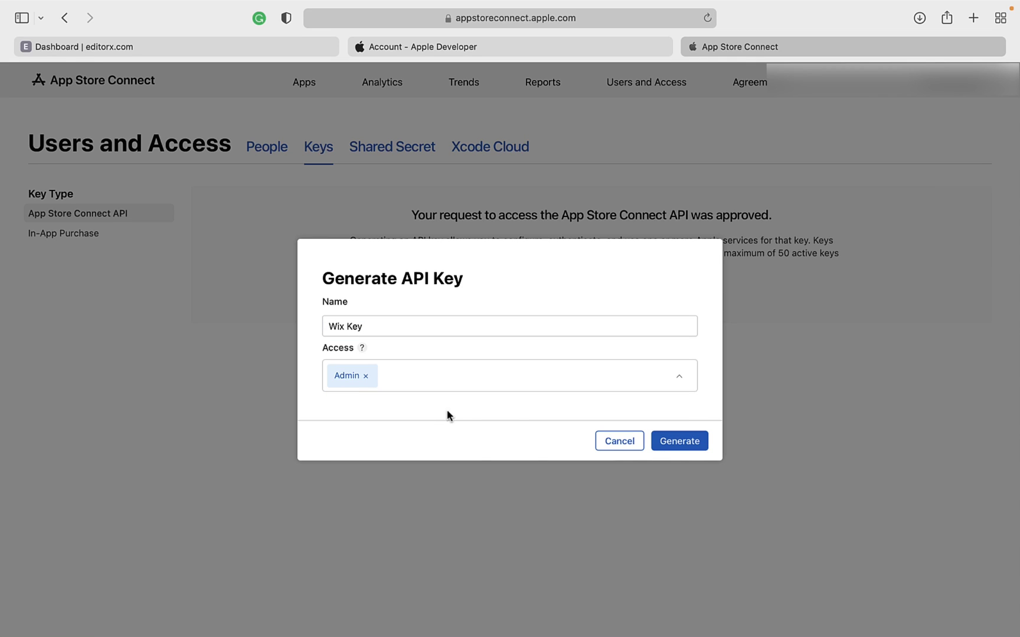
{"action": "left_click", "coordinate": [680, 441]}
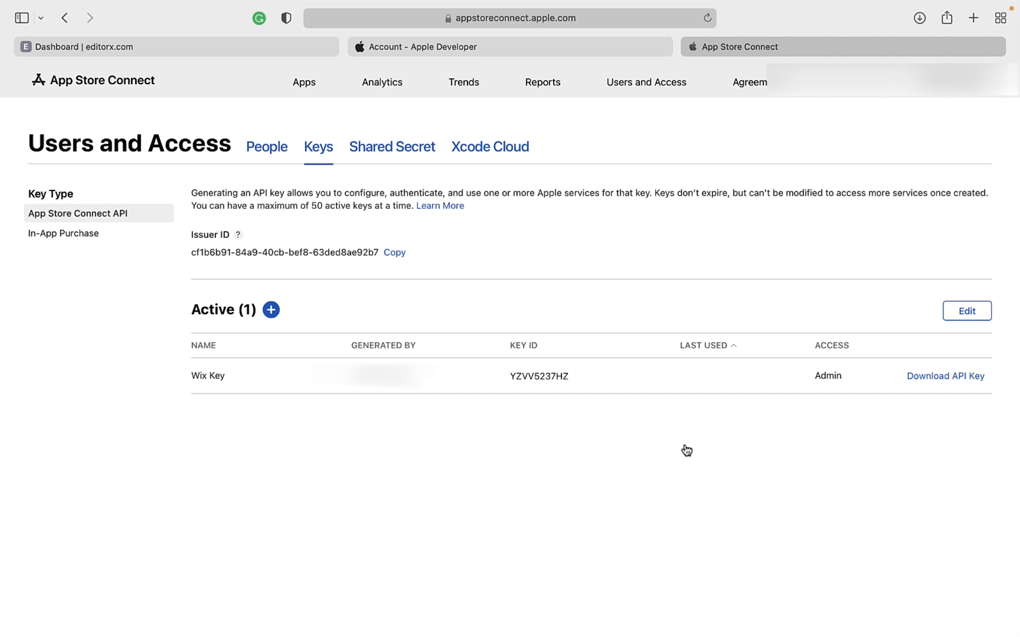
{"action": "left_click", "coordinate": [941, 376]}
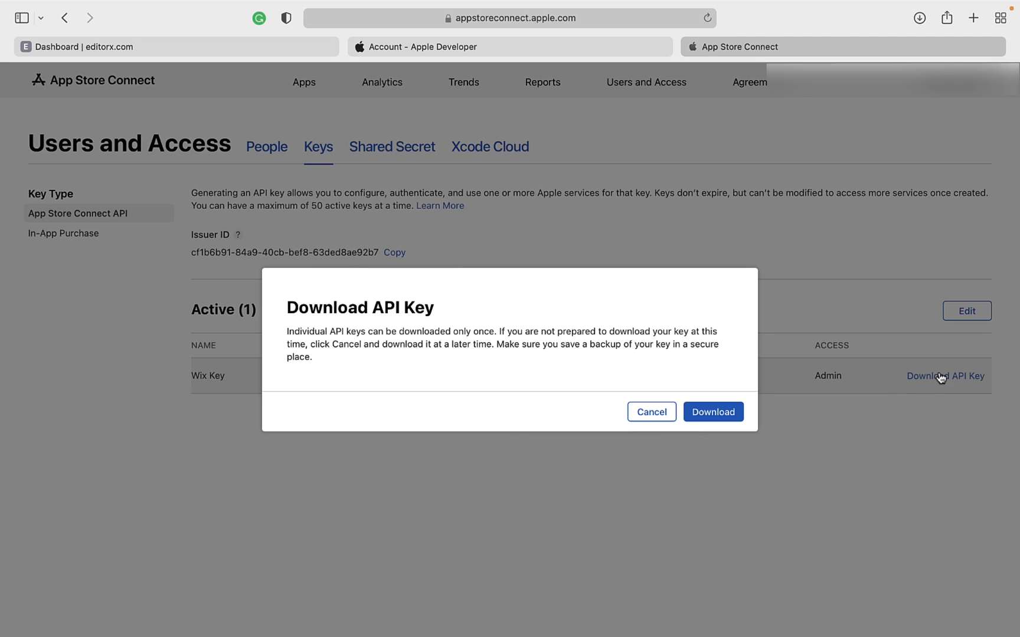
{"action": "left_click", "coordinate": [718, 417]}
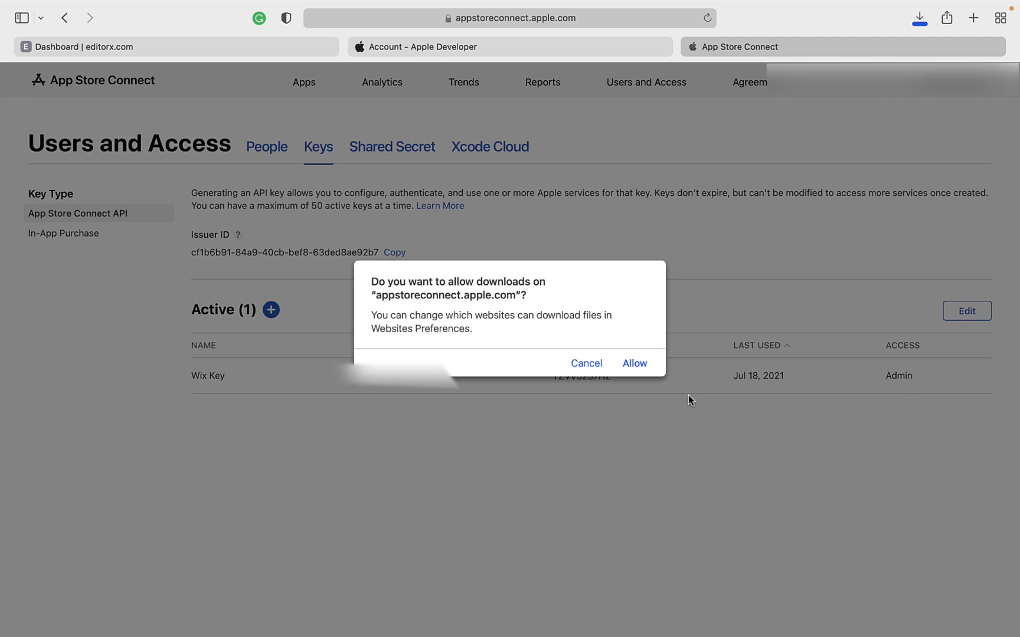
{"action": "left_click", "coordinate": [635, 363]}
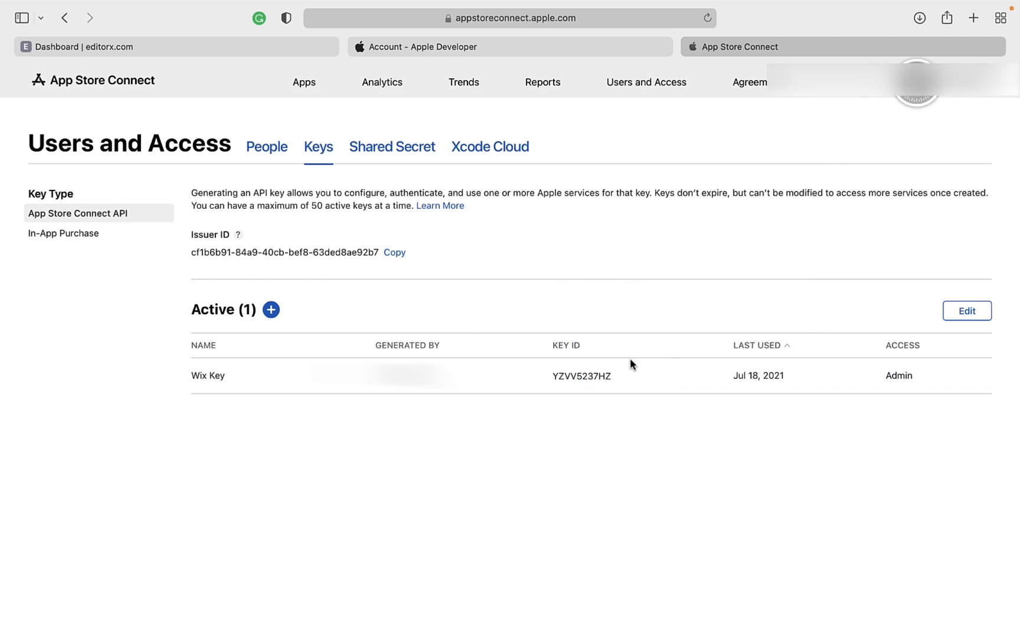
{"action": "left_click", "coordinate": [240, 47]}
{"action": "scroll", "coordinate": [363, 372], "scroll_direction": "down", "scroll_amount": 5}
{"action": "scroll", "coordinate": [366, 380], "scroll_direction": "down", "scroll_amount": 2}
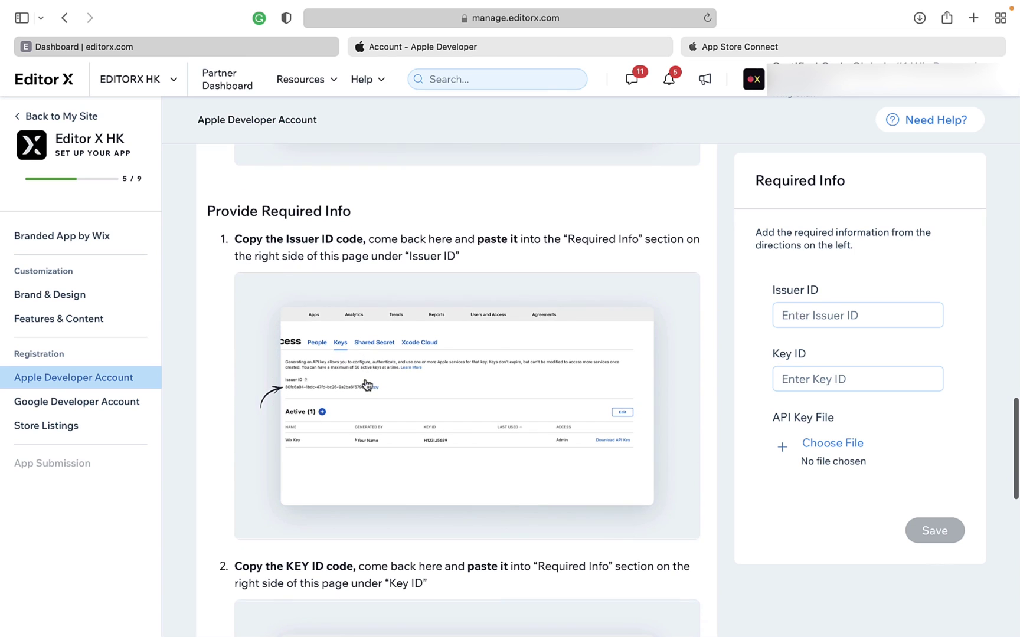
{"action": "left_click", "coordinate": [785, 378]}
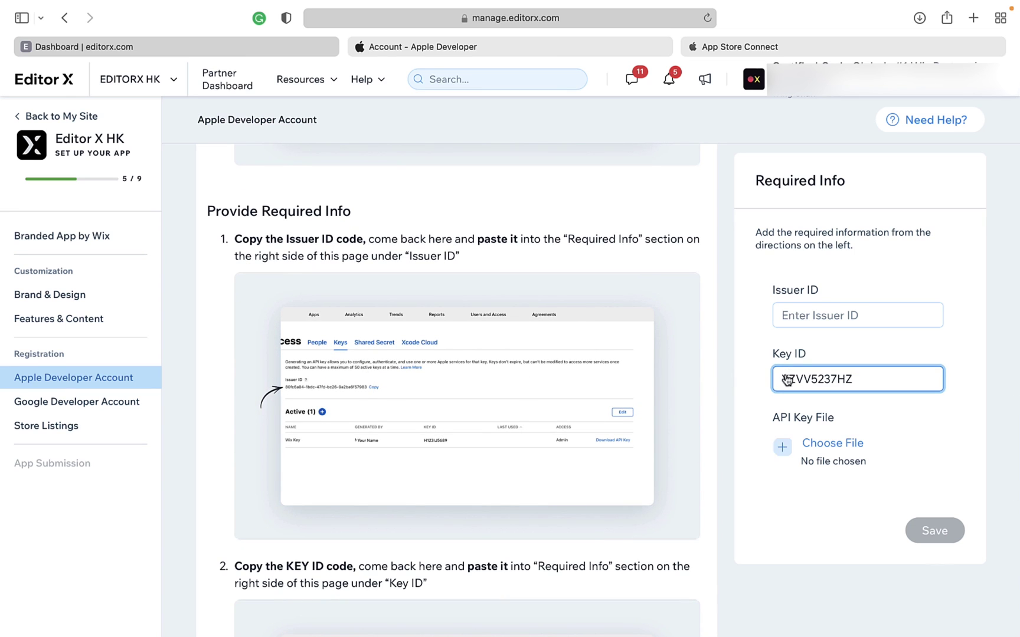
Step: Attach AuthKey_YZVV5237HZ.p8, paste the App Store Connect Issuer ID, and save the Apple account details
{"action": "left_click", "coordinate": [832, 444]}
{"action": "double_click", "coordinate": [354, 250]}
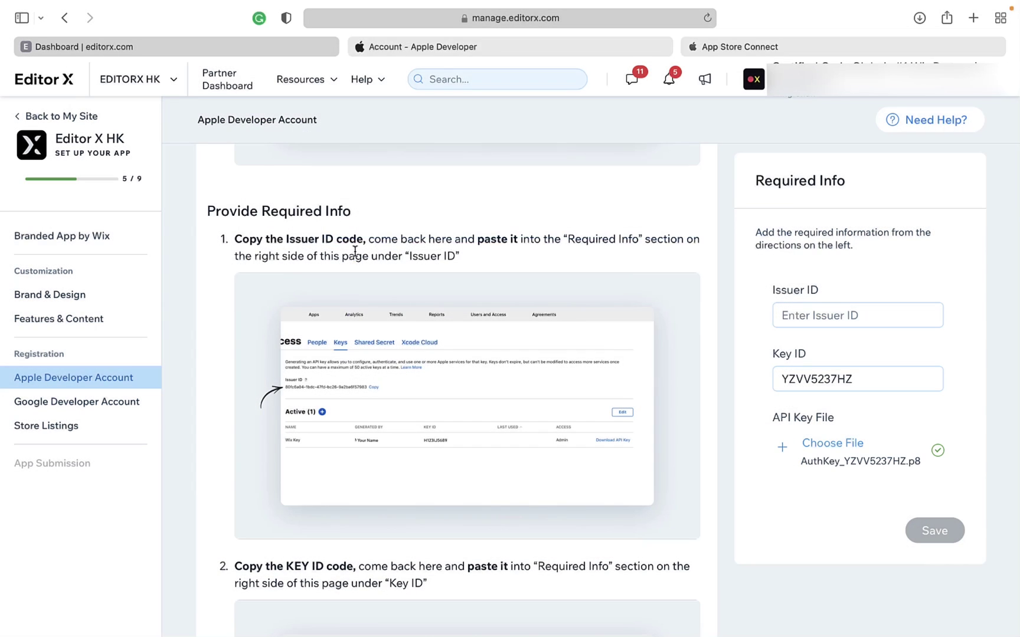
{"action": "left_click", "coordinate": [744, 48]}
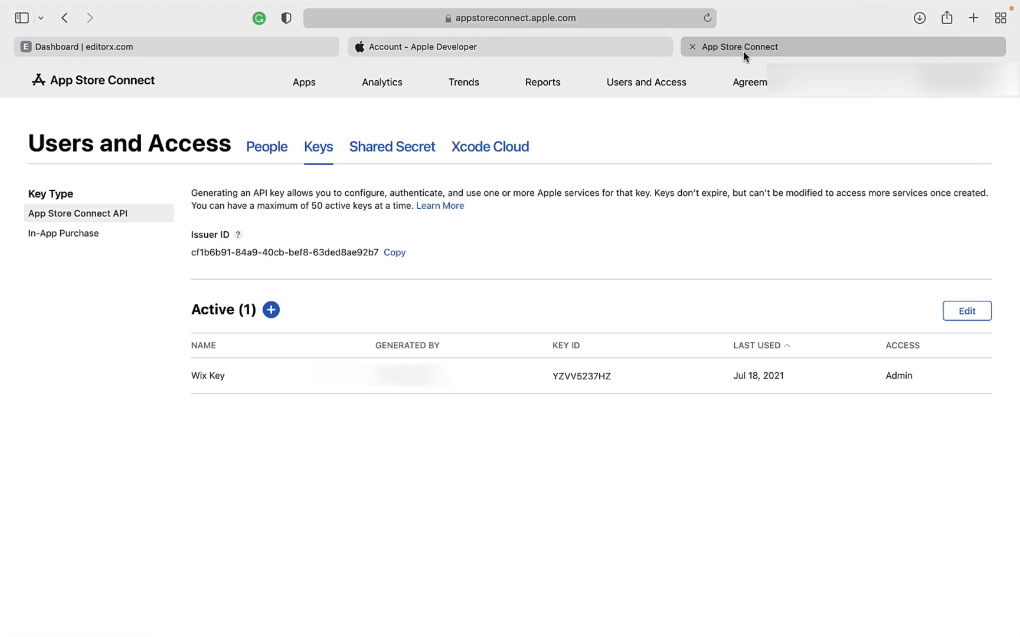
{"action": "left_click", "coordinate": [312, 48]}
{"action": "left_click", "coordinate": [780, 317]}
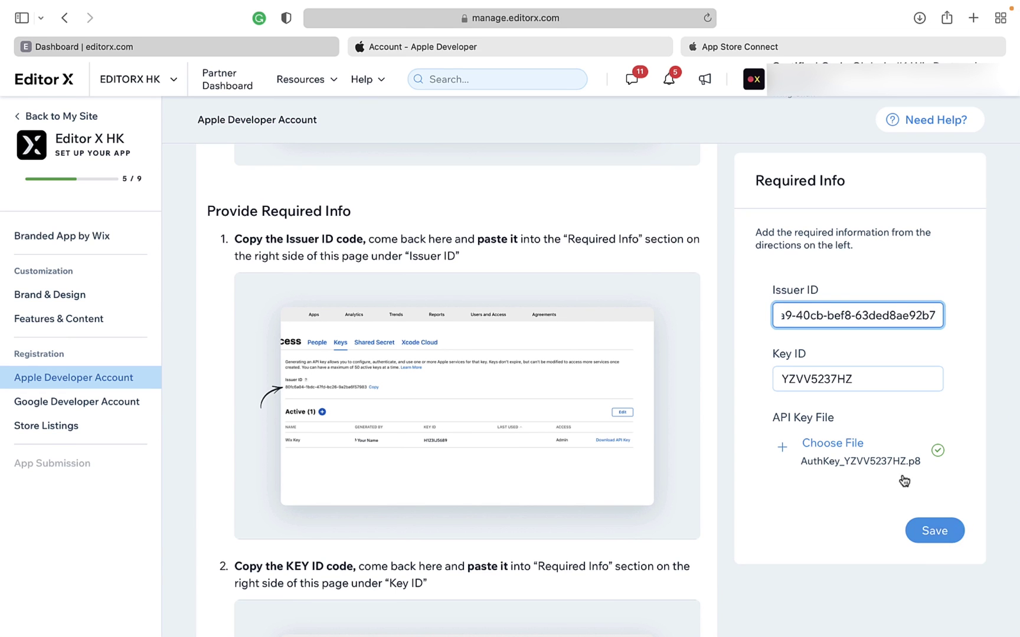
{"action": "left_click", "coordinate": [938, 532]}
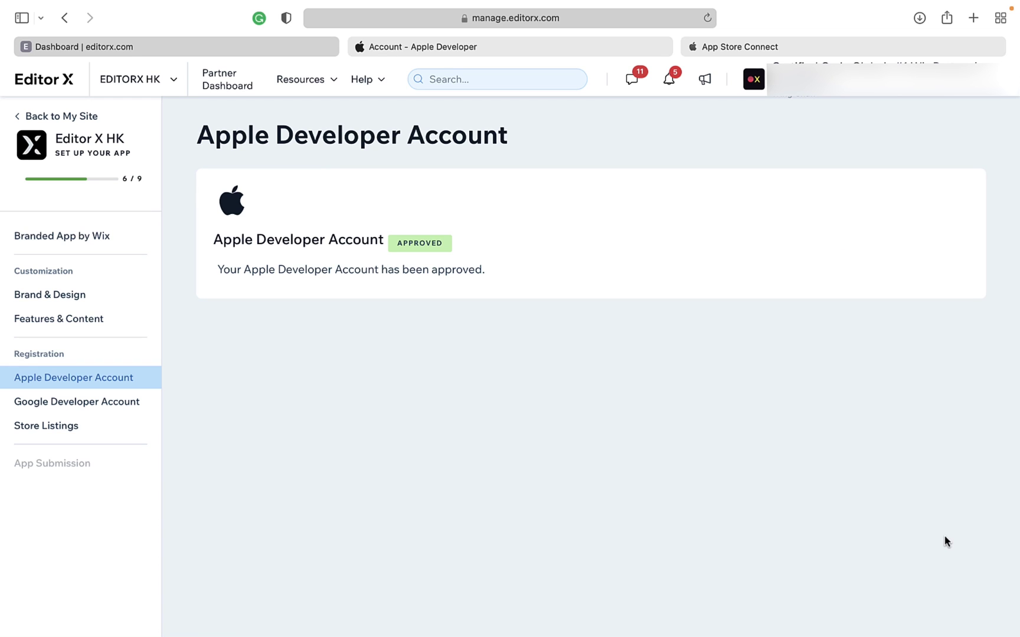
Step: Start Google Developer Account setup with 'I already have a Google Account' and enter the developer e-mail
{"action": "left_click", "coordinate": [77, 402]}
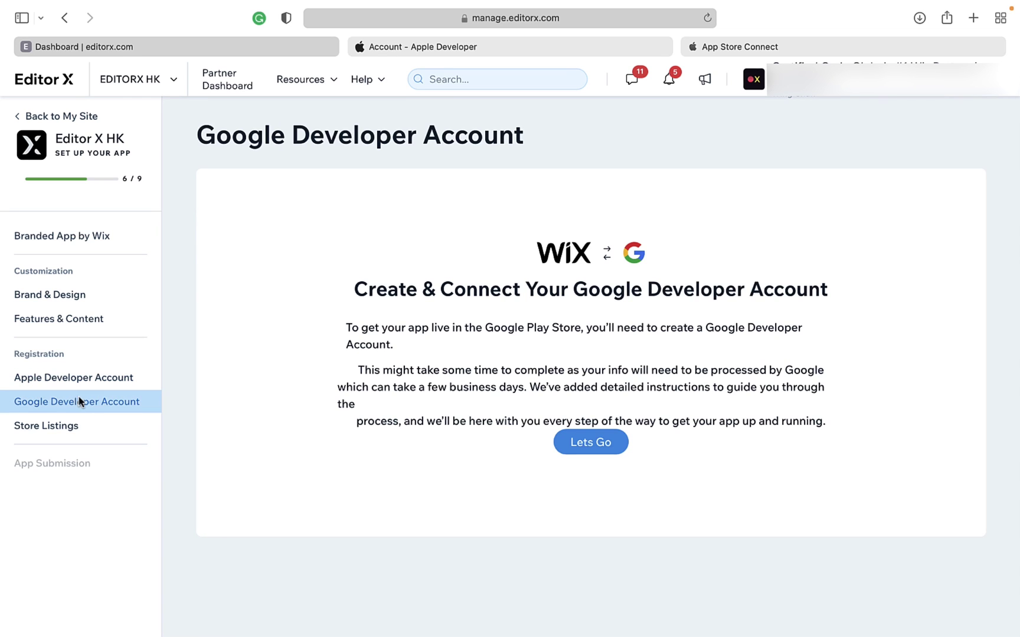
{"action": "left_click", "coordinate": [570, 447]}
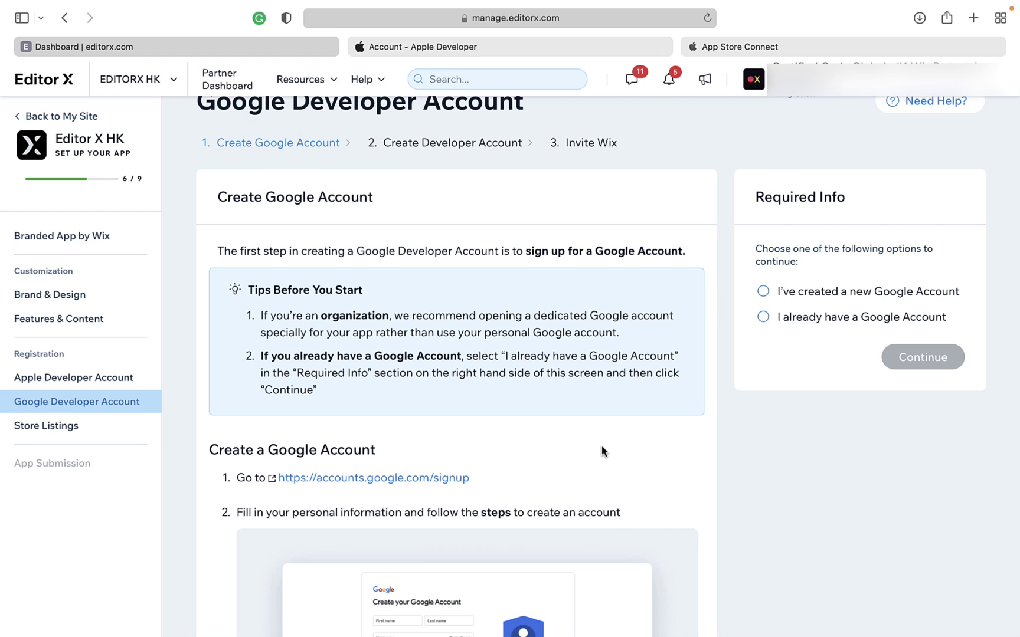
{"action": "scroll", "coordinate": [601, 451], "scroll_direction": "down", "scroll_amount": 10}
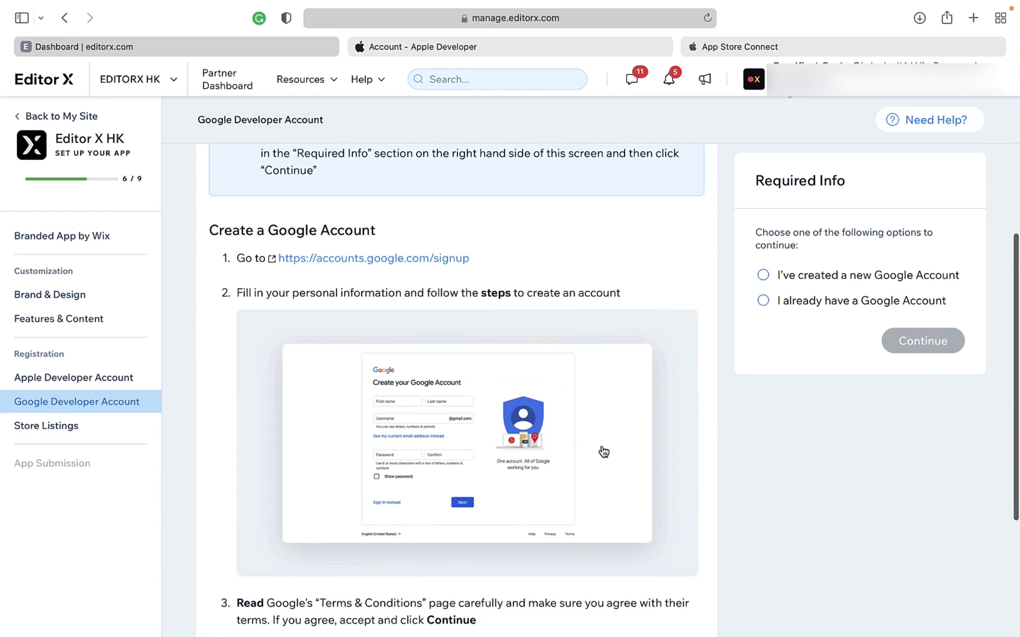
{"action": "left_click", "coordinate": [785, 301]}
{"action": "left_click", "coordinate": [922, 340]}
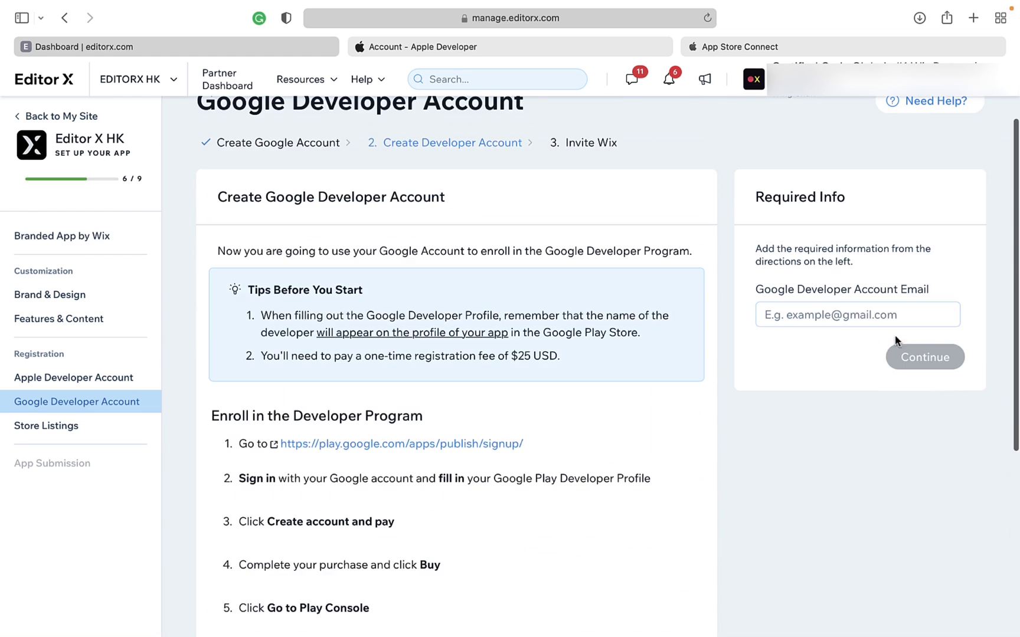
{"action": "left_click", "coordinate": [807, 315]}
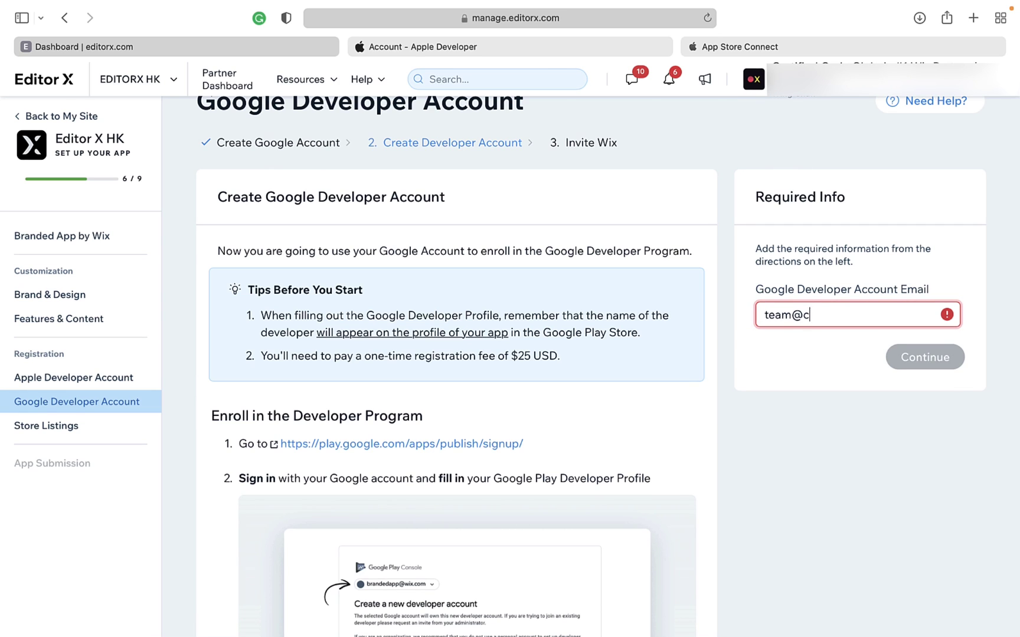
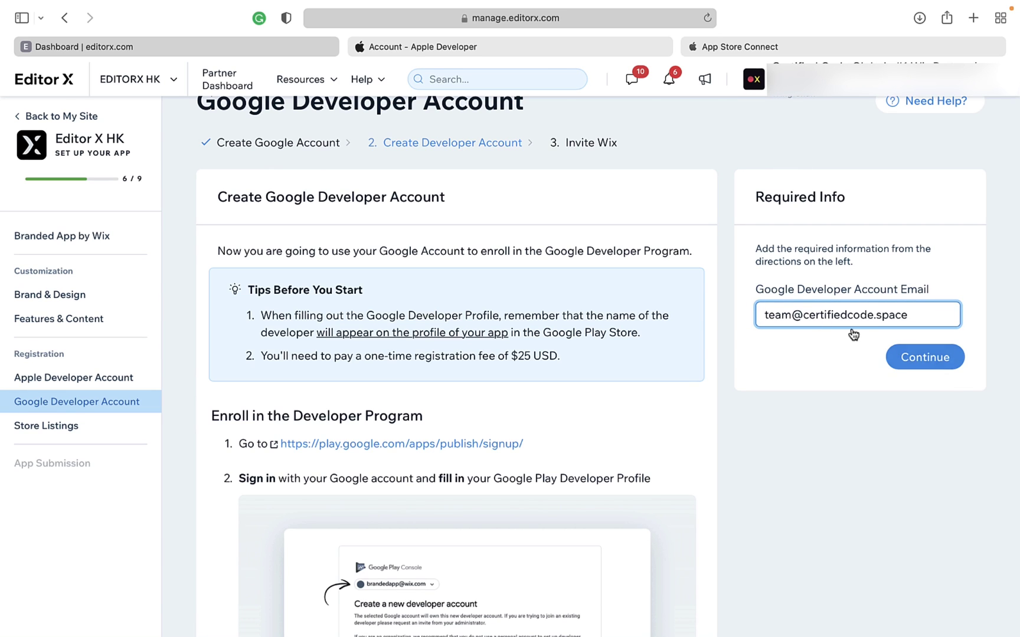
{"action": "left_click", "coordinate": [931, 357]}
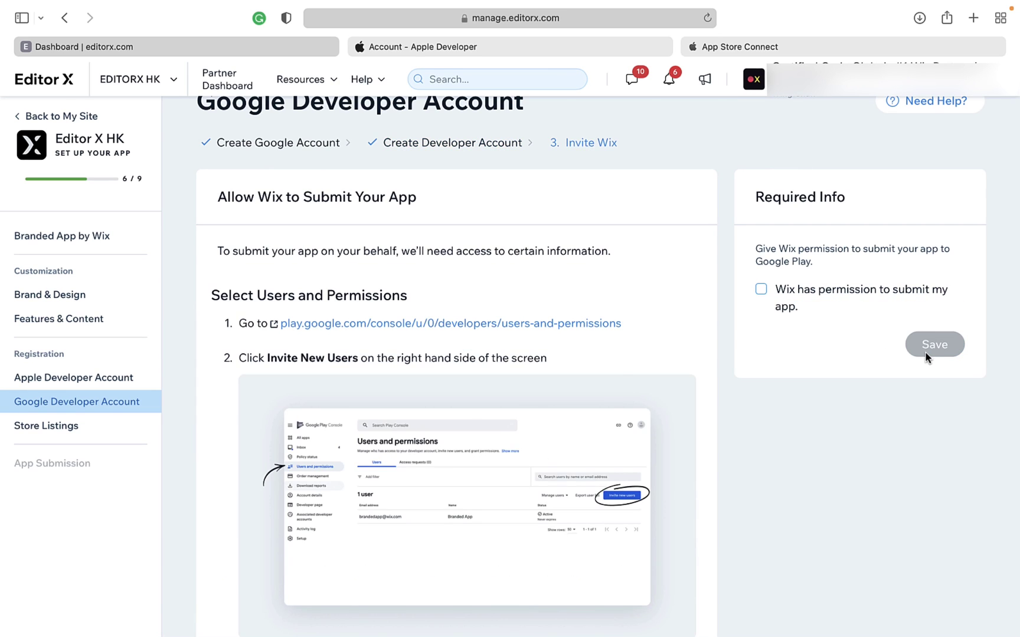
Step: Open Play Console for the developer account and dismiss the welcome tour
{"action": "left_click", "coordinate": [439, 323]}
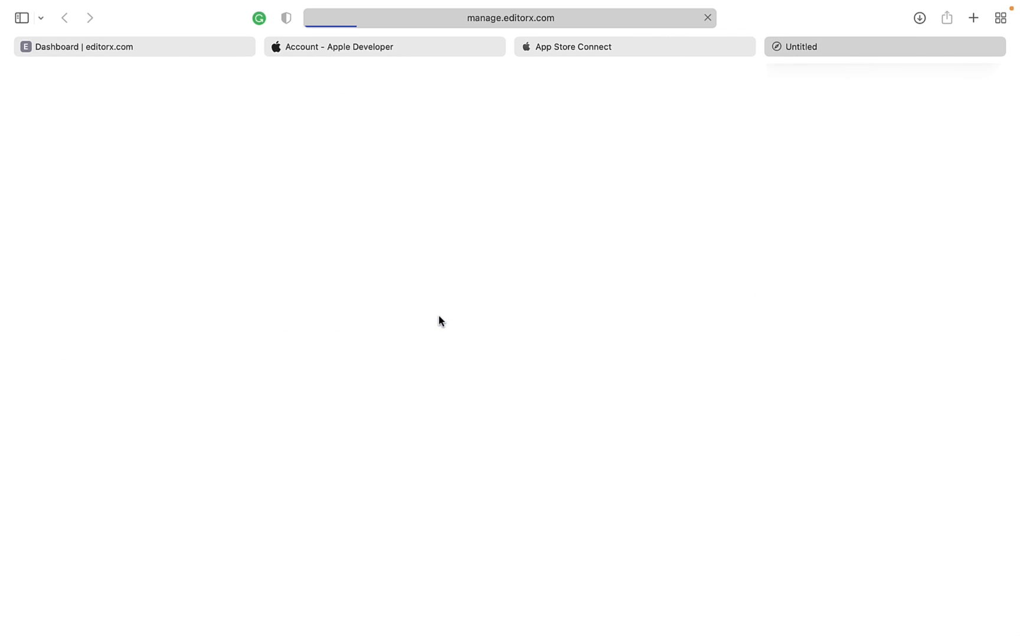
{"action": "left_click", "coordinate": [448, 402]}
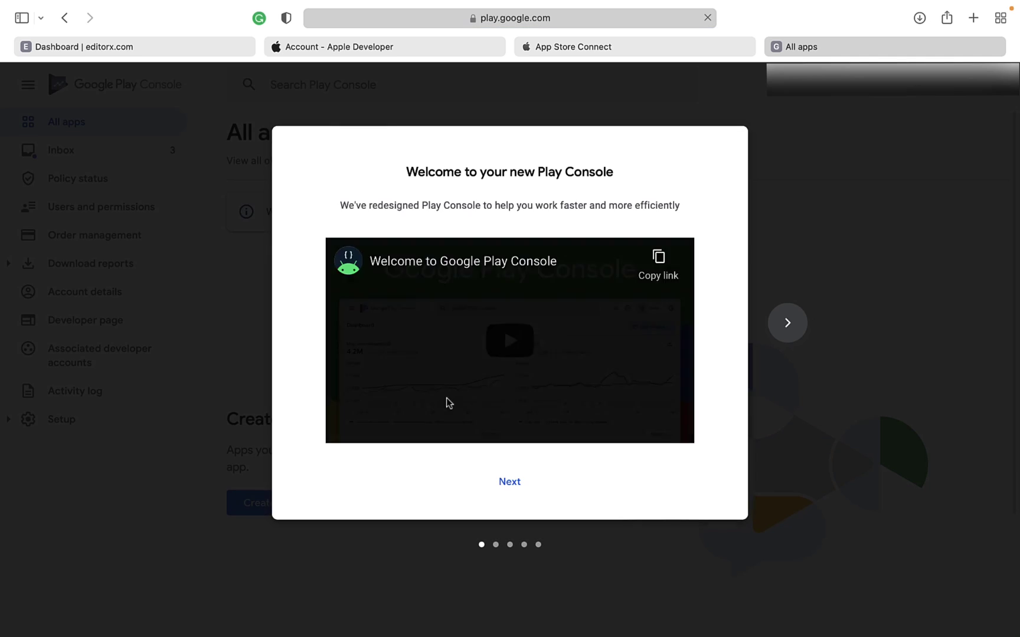
{"action": "left_click", "coordinate": [509, 481]}
{"action": "left_click", "coordinate": [510, 433]}
{"action": "left_click", "coordinate": [509, 441]}
{"action": "left_click", "coordinate": [508, 442]}
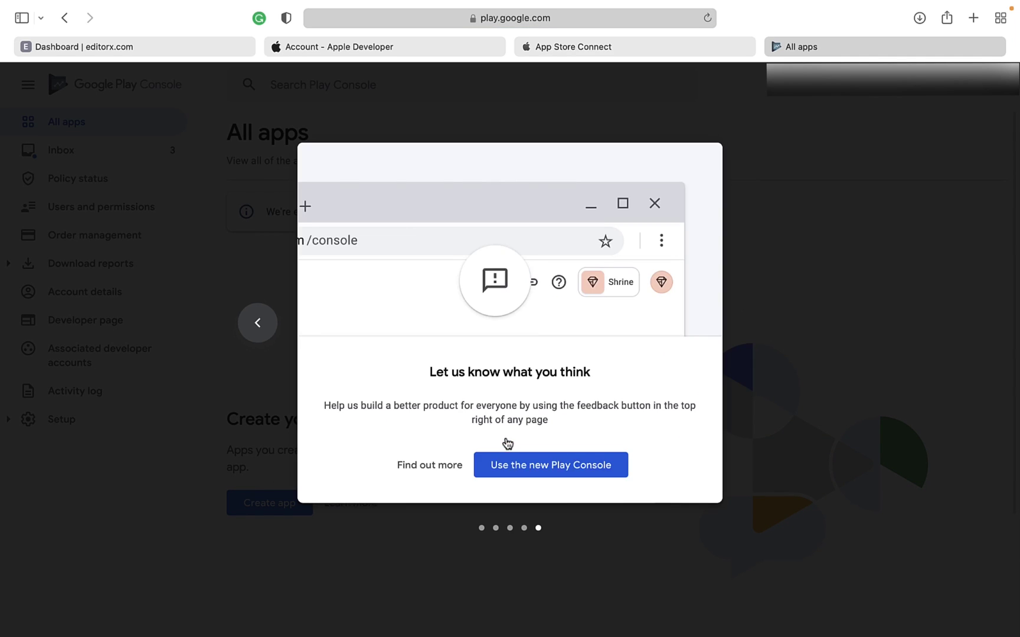
{"action": "left_click", "coordinate": [514, 466]}
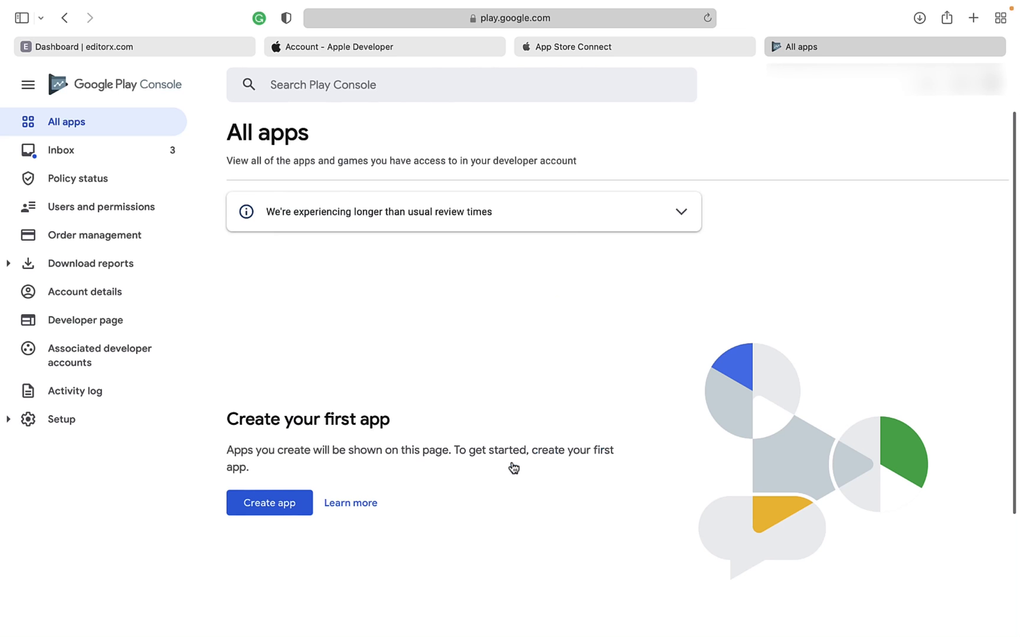
Step: Start inviting a new user from Play Console's Users and permissions page
{"action": "left_click", "coordinate": [192, 45]}
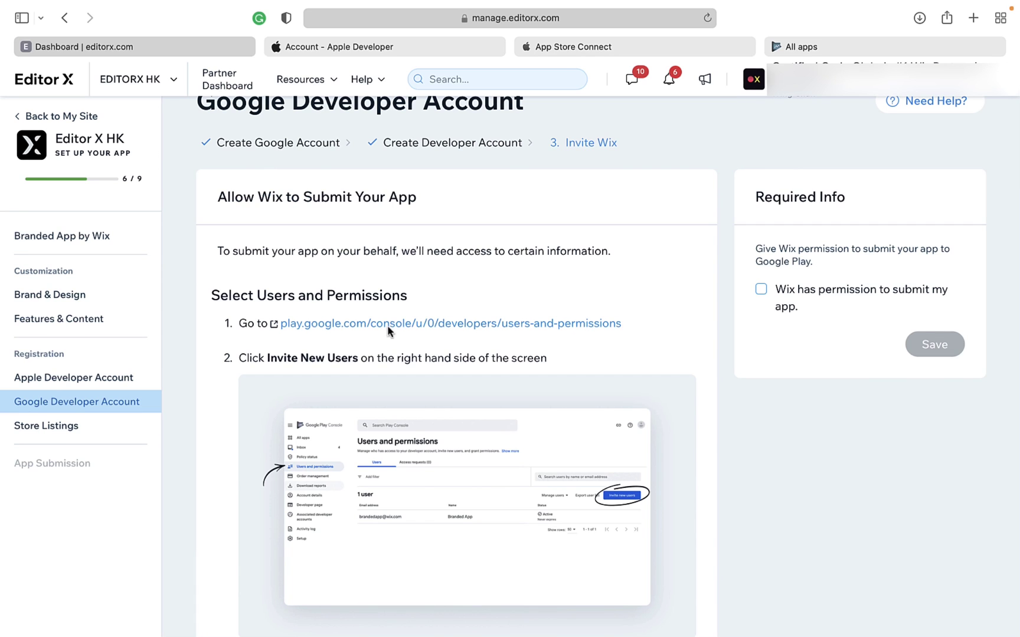
{"action": "left_click", "coordinate": [801, 49]}
{"action": "left_click", "coordinate": [130, 208]}
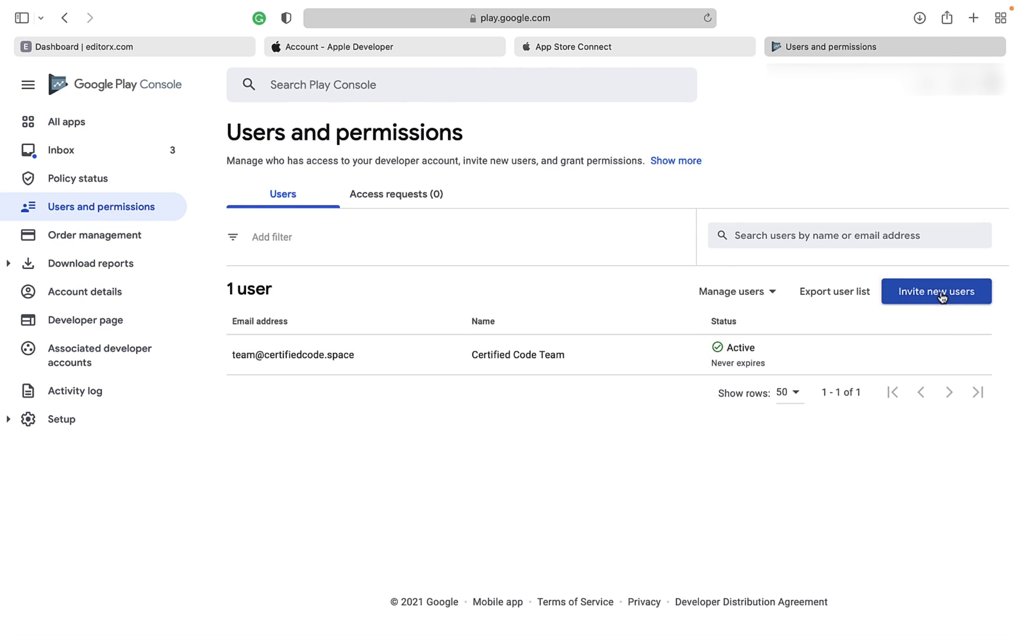
{"action": "left_click", "coordinate": [938, 291]}
Step: Copy the Wix store e-mail address from the guide into the invite's Email address field
{"action": "left_click", "coordinate": [145, 45]}
{"action": "scroll", "coordinate": [426, 428], "scroll_direction": "down", "scroll_amount": 3}
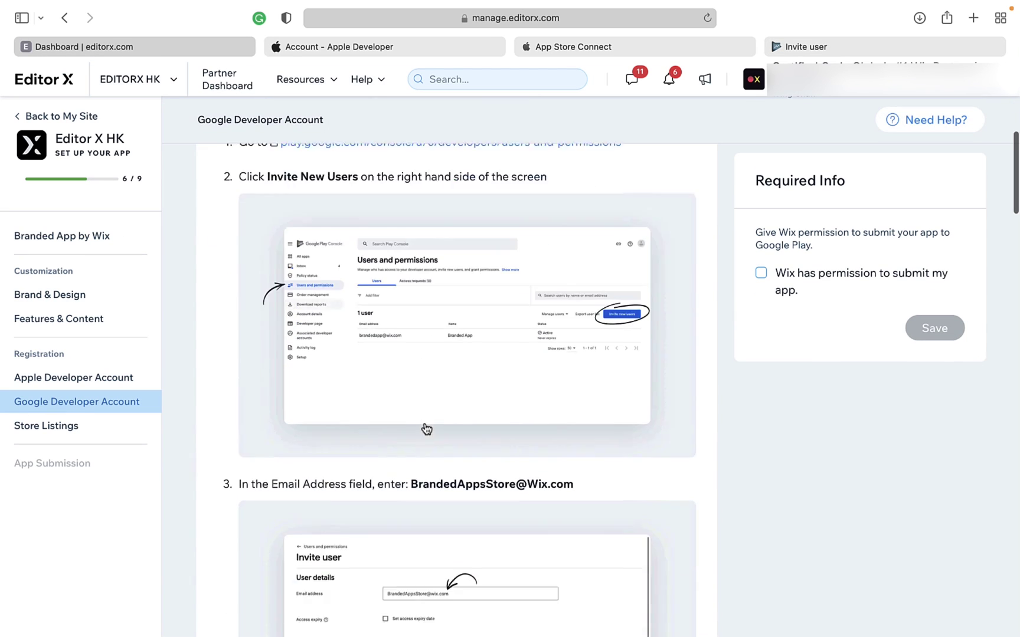
{"action": "scroll", "coordinate": [426, 429], "scroll_direction": "down", "scroll_amount": 5}
{"action": "left_click_drag", "start_coordinate": [411, 258], "coordinate": [543, 256]}
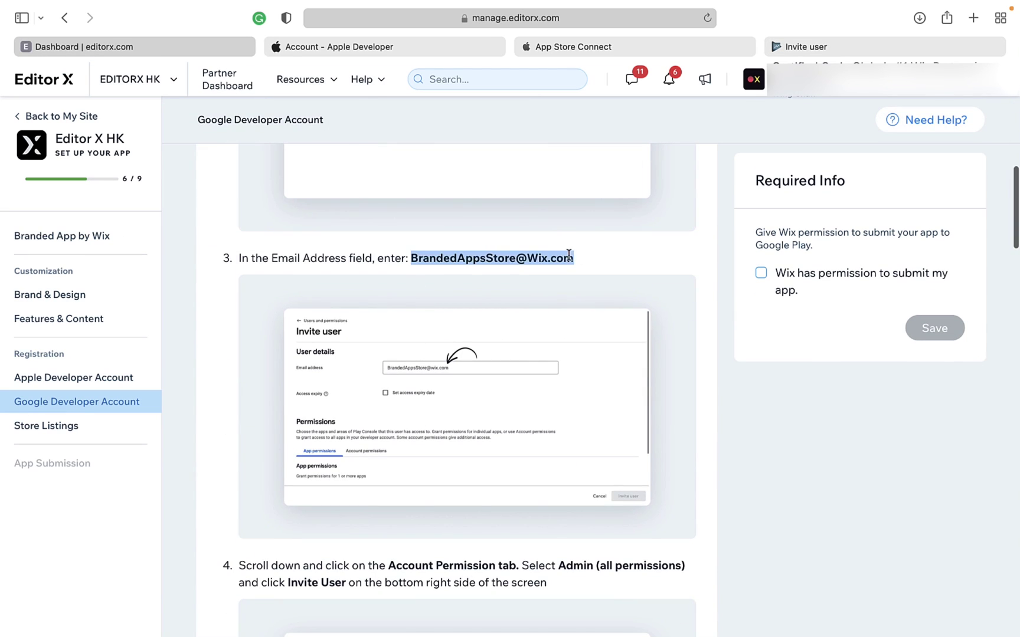
{"action": "right_click", "coordinate": [538, 252]}
{"action": "left_click", "coordinate": [555, 311]}
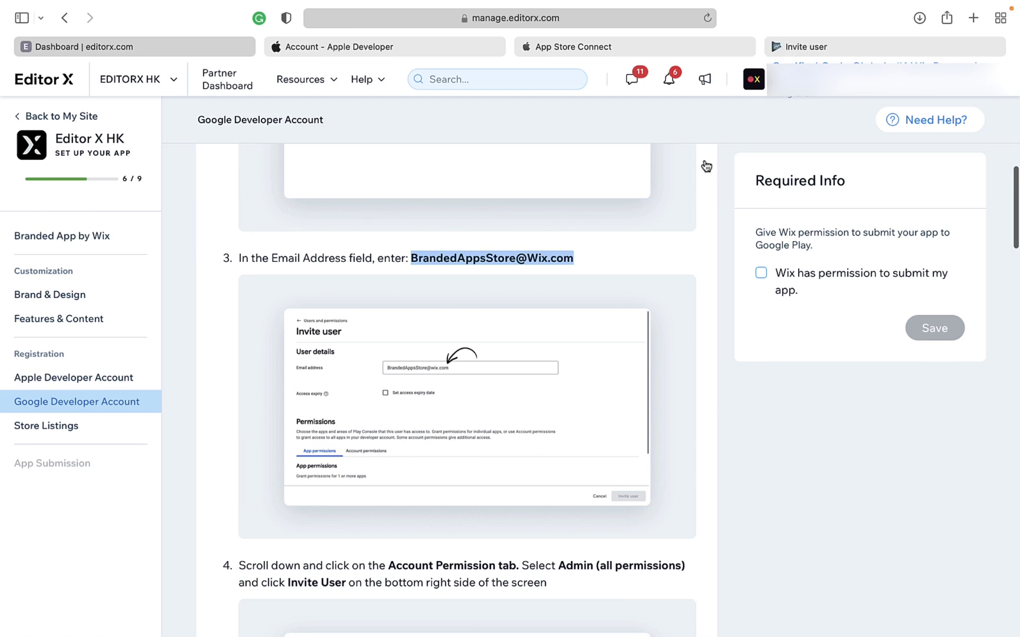
{"action": "left_click", "coordinate": [822, 47]}
{"action": "left_click", "coordinate": [519, 251]}
{"action": "right_click", "coordinate": [519, 251]}
{"action": "left_click", "coordinate": [526, 289]}
Step: Grant the invitee Admin (all permissions) account permissions and send the invite
{"action": "left_click", "coordinate": [118, 46]}
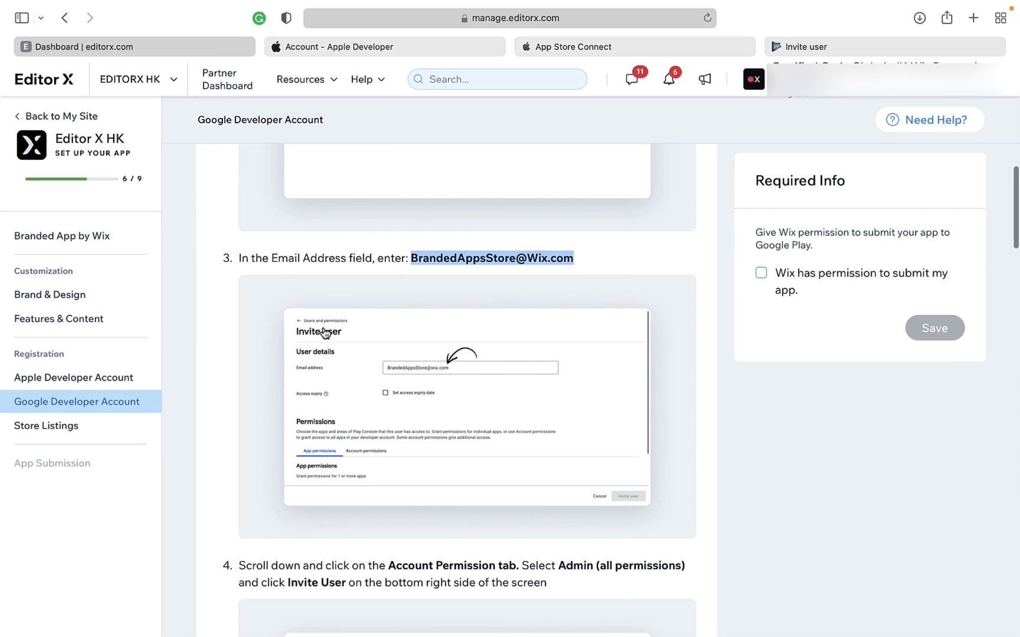
{"action": "scroll", "coordinate": [324, 333], "scroll_direction": "down", "scroll_amount": 8}
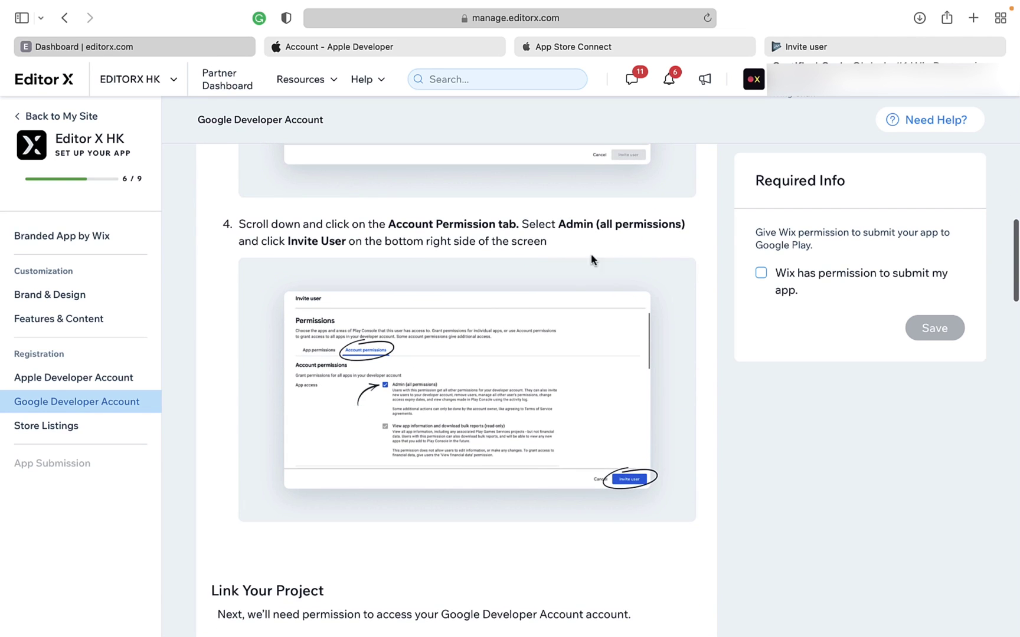
{"action": "left_click", "coordinate": [838, 47]}
{"action": "left_click", "coordinate": [396, 454]}
{"action": "scroll", "coordinate": [404, 466], "scroll_direction": "down", "scroll_amount": 3}
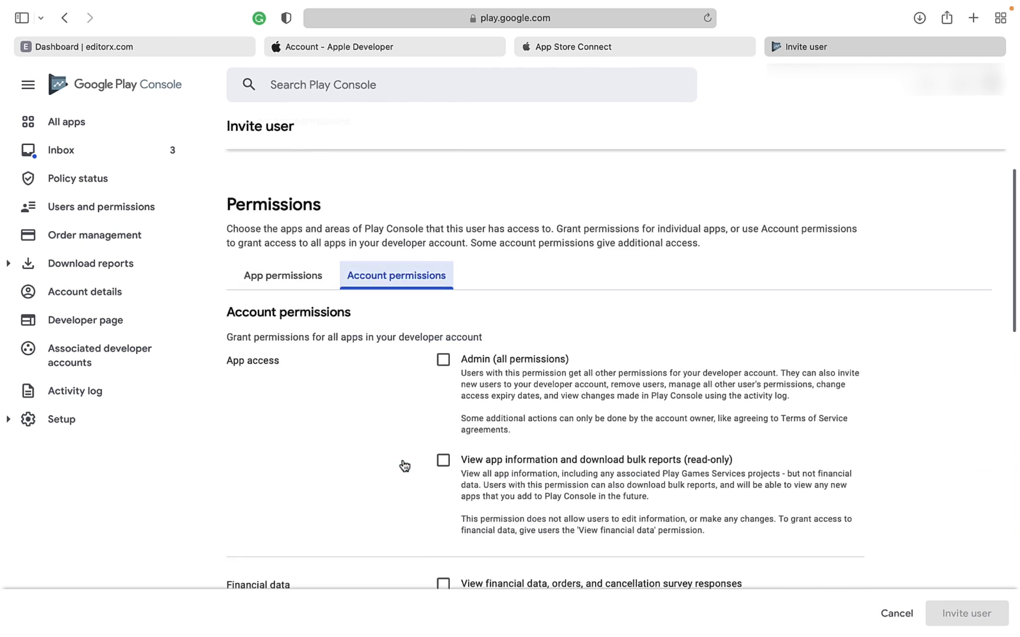
{"action": "scroll", "coordinate": [404, 466], "scroll_direction": "down", "scroll_amount": 2}
{"action": "left_click", "coordinate": [443, 260]}
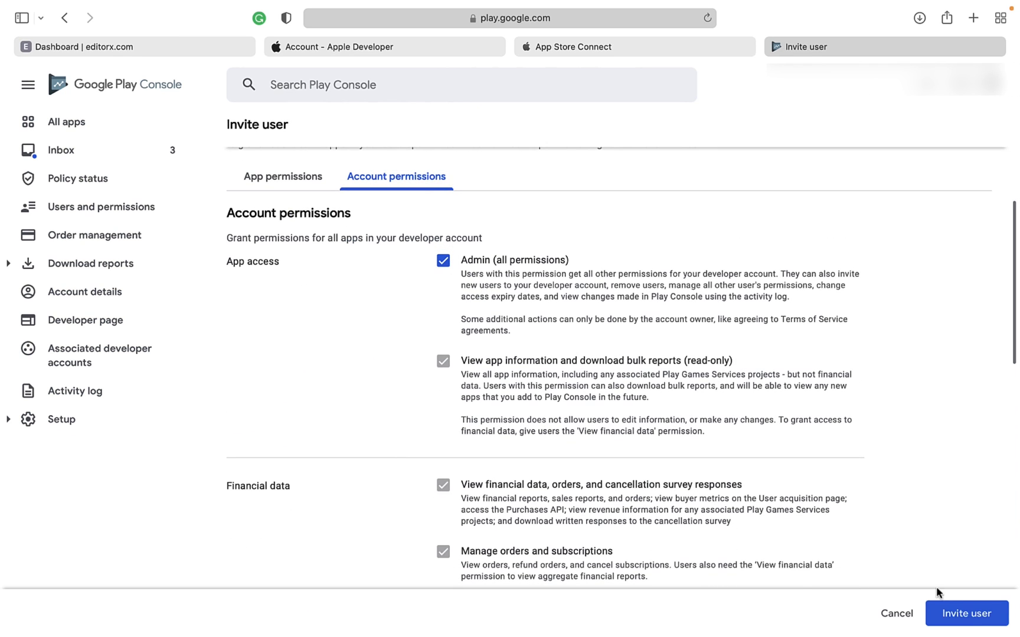
{"action": "left_click", "coordinate": [951, 613]}
{"action": "left_click", "coordinate": [609, 393]}
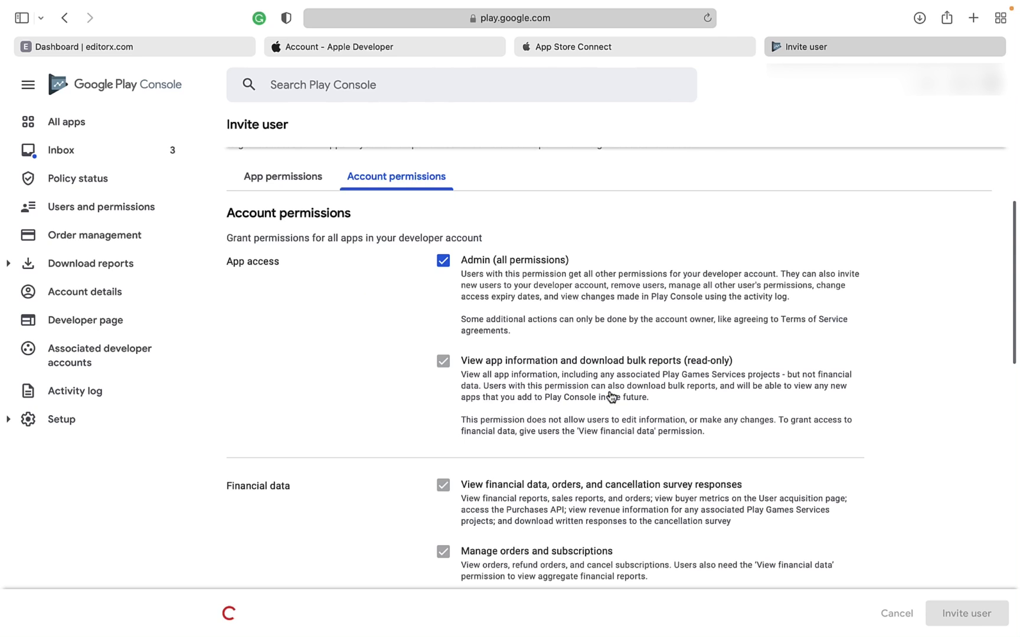
Step: Open Play Console's Setup > API access page
{"action": "left_click", "coordinate": [161, 50]}
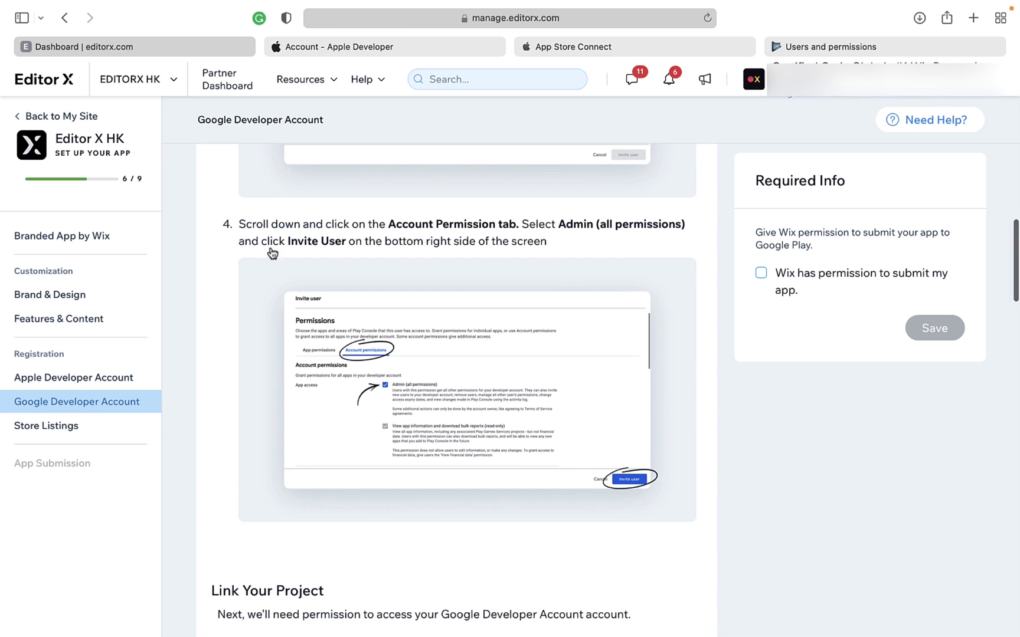
{"action": "scroll", "coordinate": [353, 403], "scroll_direction": "down", "scroll_amount": 6}
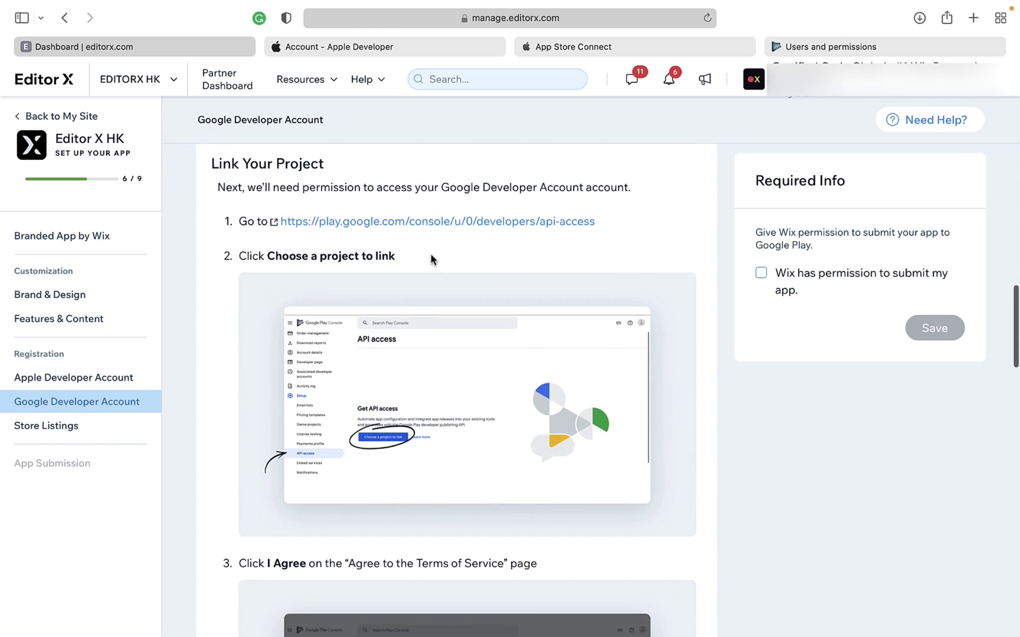
{"action": "left_click", "coordinate": [450, 227]}
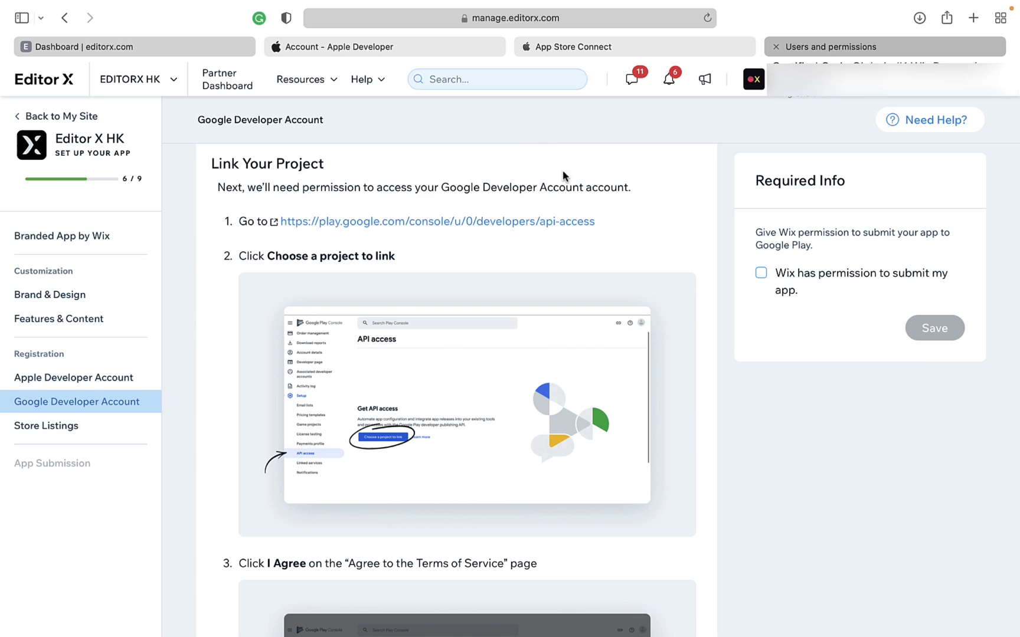
{"action": "left_click", "coordinate": [855, 48]}
{"action": "left_click", "coordinate": [133, 431]}
{"action": "scroll", "coordinate": [132, 496], "scroll_direction": "down", "scroll_amount": 3}
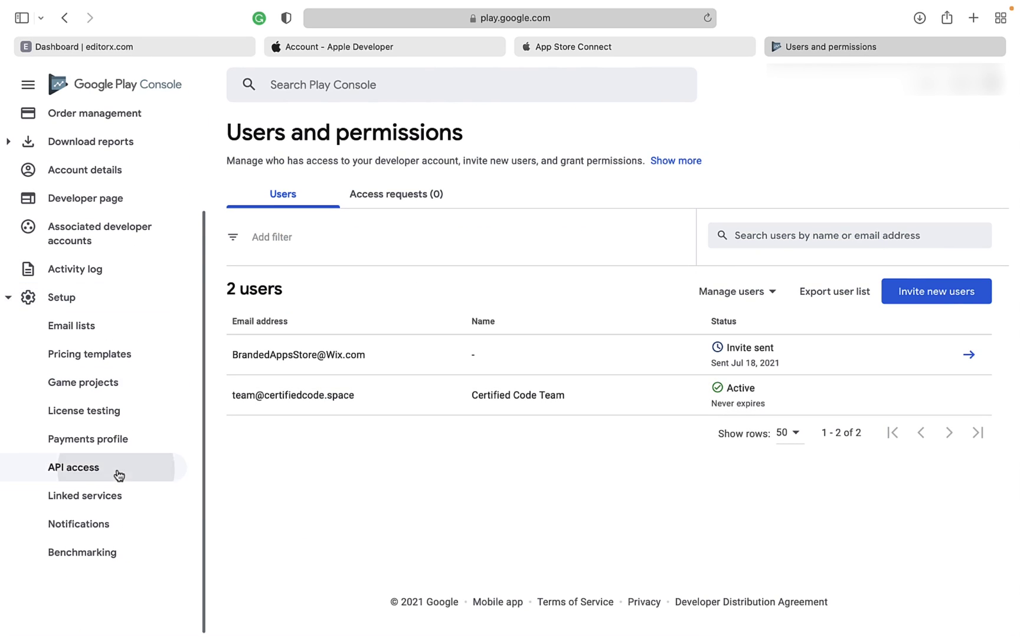
{"action": "left_click", "coordinate": [119, 476]}
Step: Agree to the API terms and link a newly created Google Cloud project
{"action": "left_click", "coordinate": [312, 443]}
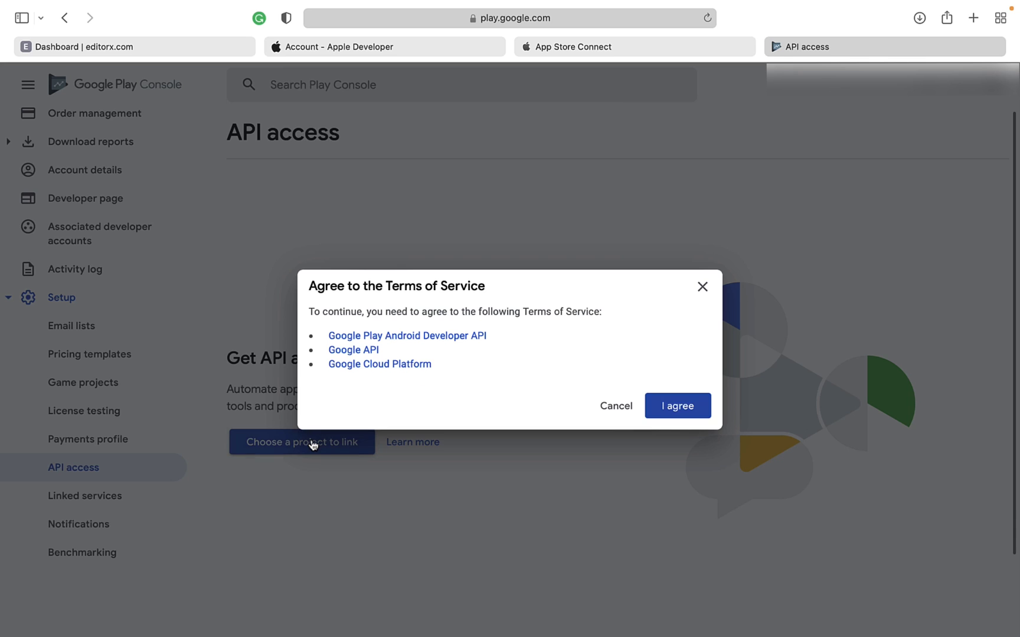
{"action": "left_click", "coordinate": [678, 406]}
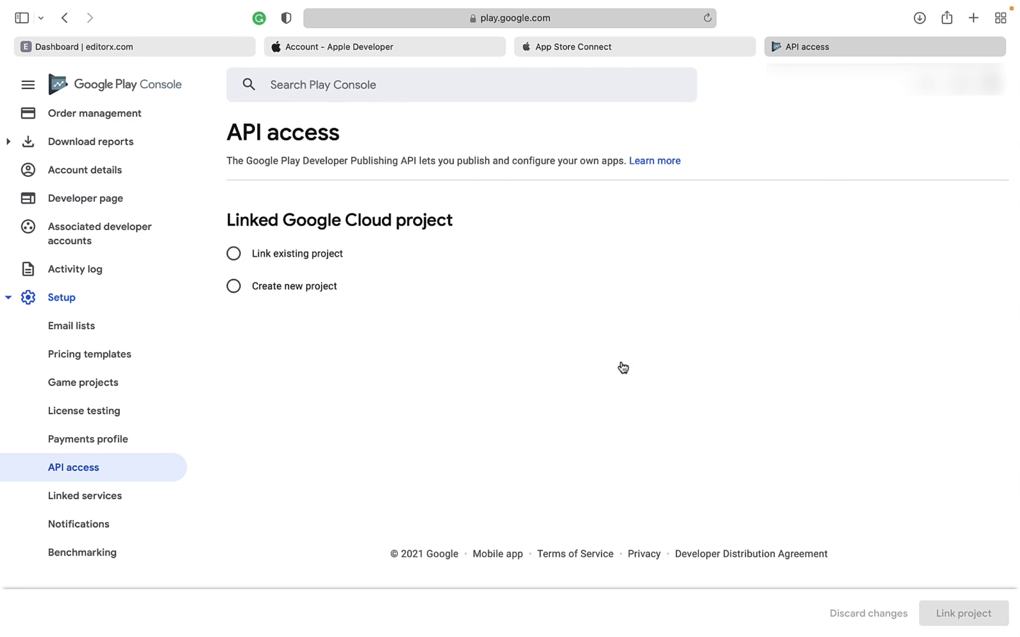
{"action": "left_click", "coordinate": [134, 43]}
{"action": "scroll", "coordinate": [356, 361], "scroll_direction": "down", "scroll_amount": 10}
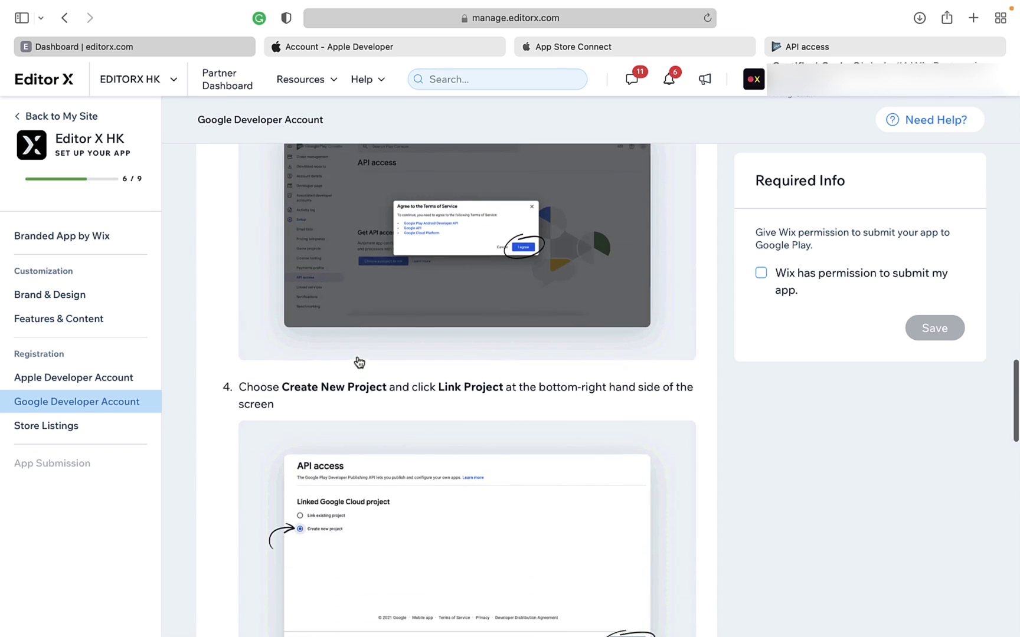
{"action": "left_click", "coordinate": [865, 45]}
{"action": "left_click", "coordinate": [295, 298]}
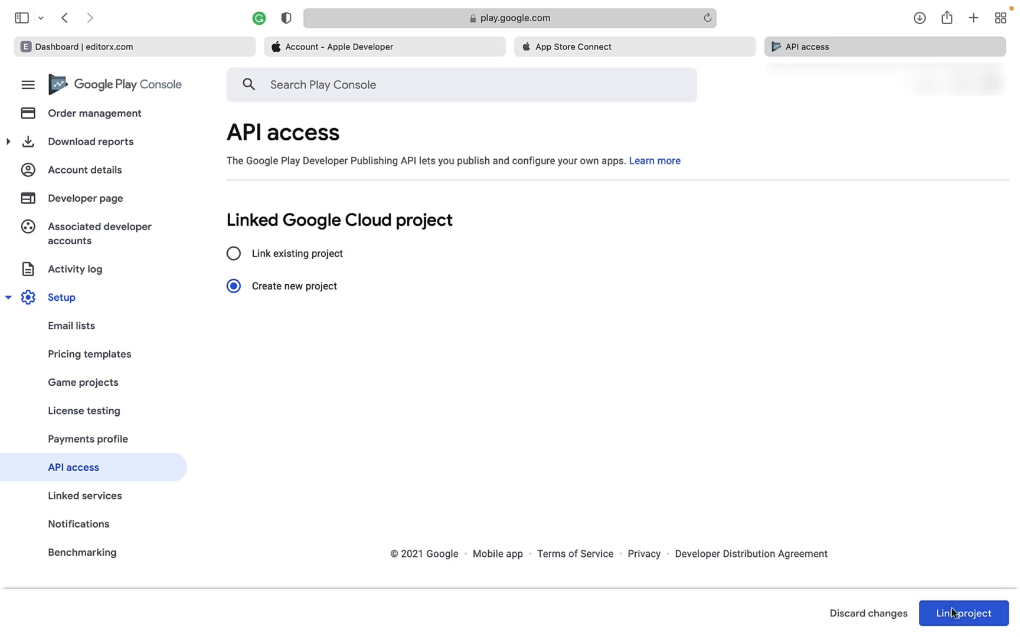
{"action": "left_click", "coordinate": [952, 612]}
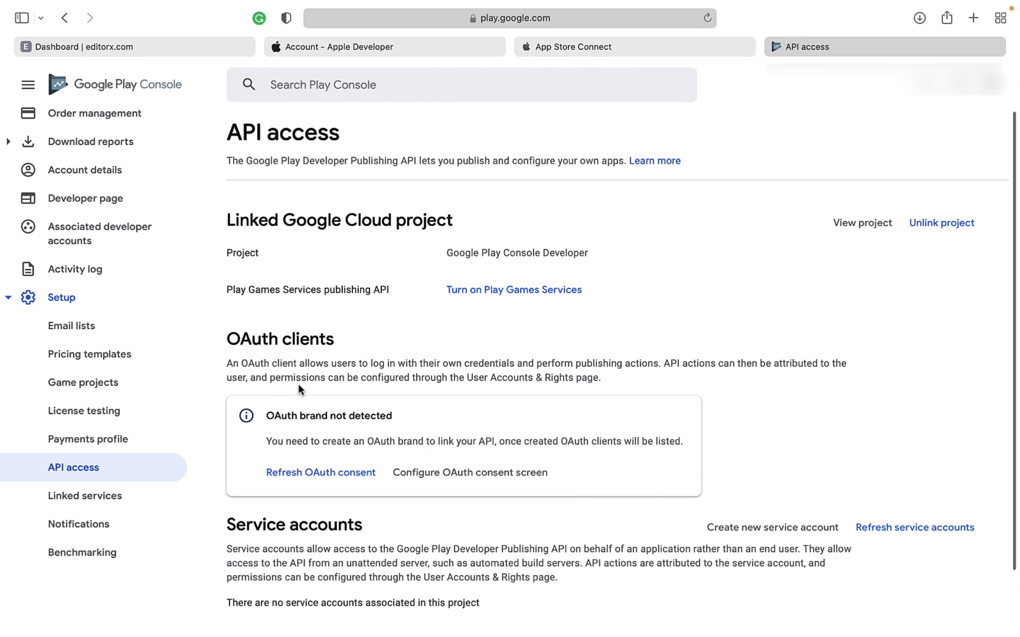
Step: View the linked Google Play Console Developer project in Google Cloud Platform
{"action": "left_click", "coordinate": [178, 53]}
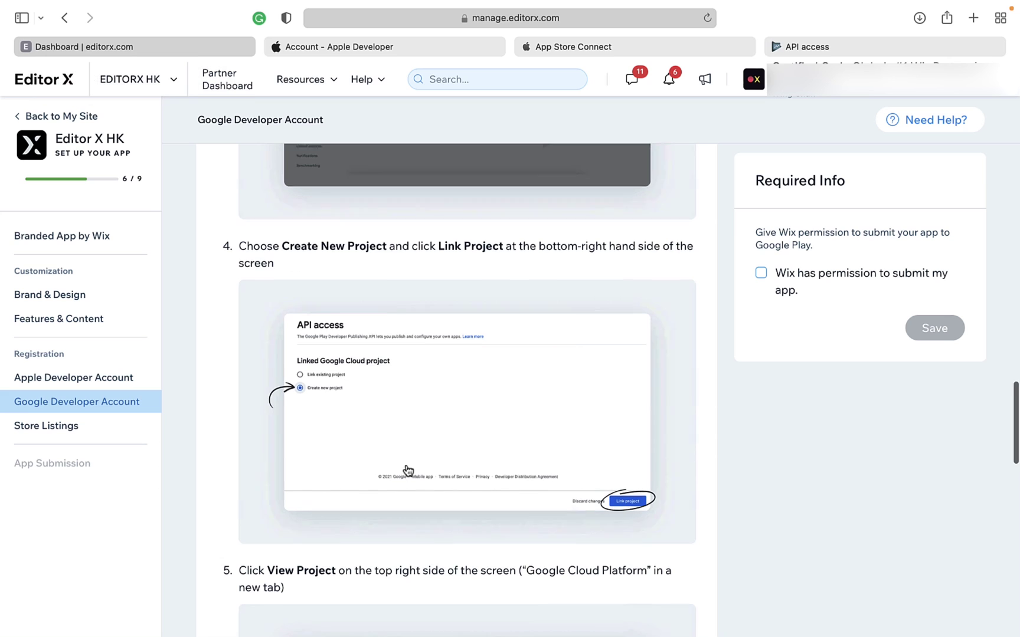
{"action": "scroll", "coordinate": [405, 469], "scroll_direction": "down", "scroll_amount": 10}
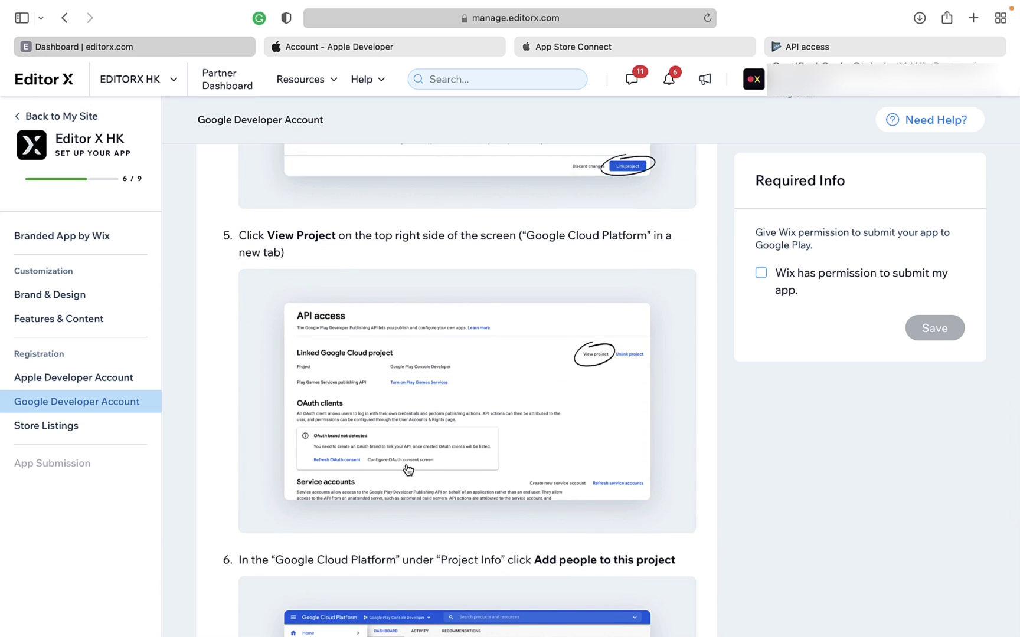
{"action": "left_click", "coordinate": [849, 47]}
{"action": "left_click", "coordinate": [854, 219]}
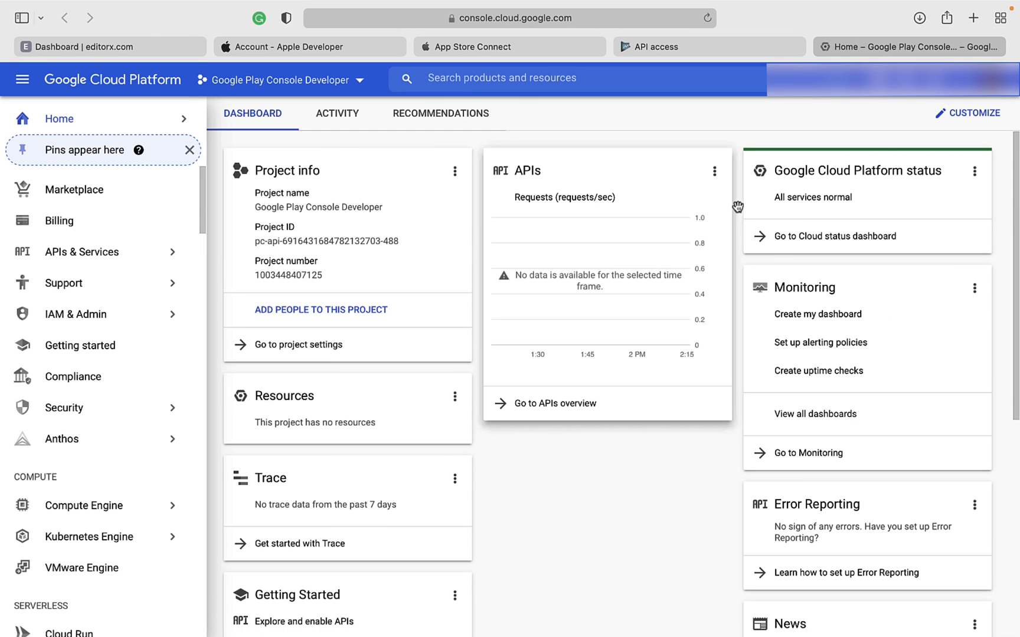
Step: Open the project's Add people to this project panel under Project info
{"action": "left_click", "coordinate": [152, 51]}
{"action": "scroll", "coordinate": [313, 359], "scroll_direction": "down", "scroll_amount": 10}
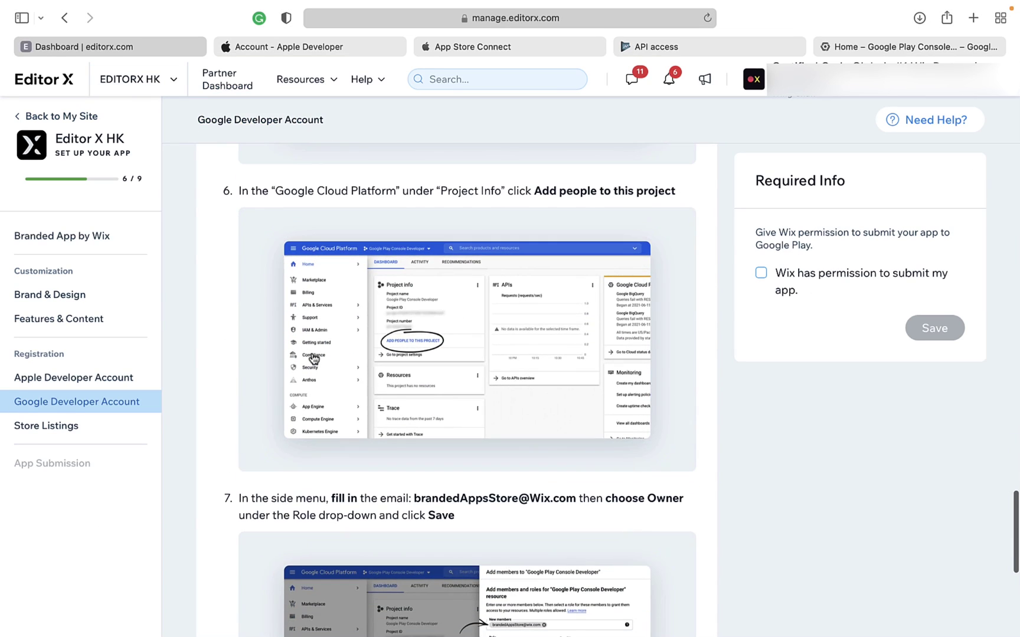
{"action": "left_click", "coordinate": [890, 46]}
{"action": "left_click", "coordinate": [315, 312]}
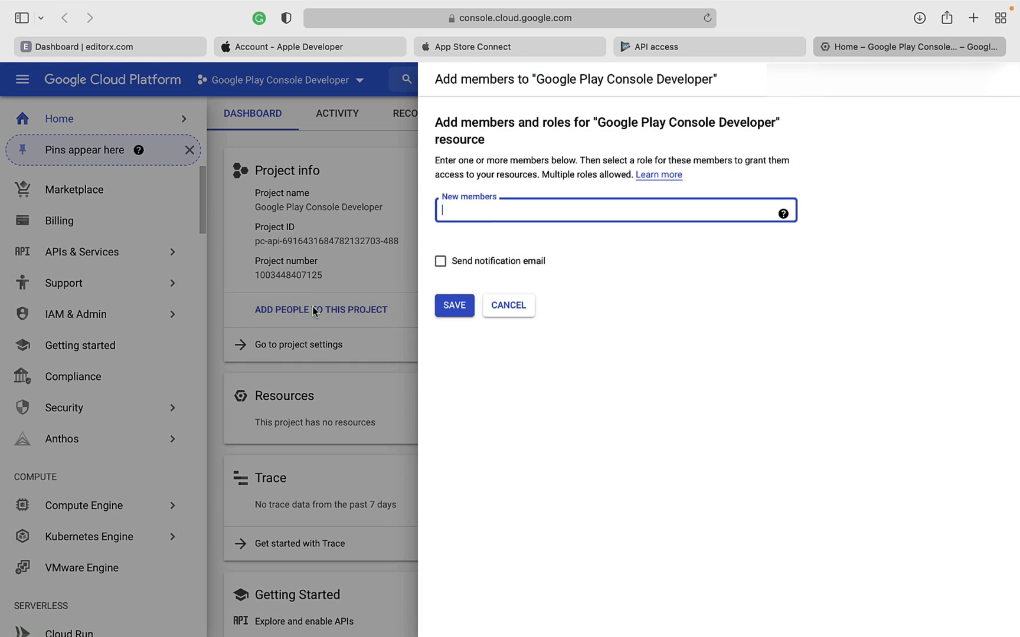
Step: Copy the Wix store email from the setup guide into Google Cloud's New members field
{"action": "left_click", "coordinate": [136, 45]}
{"action": "scroll", "coordinate": [339, 286], "scroll_direction": "down", "scroll_amount": 5}
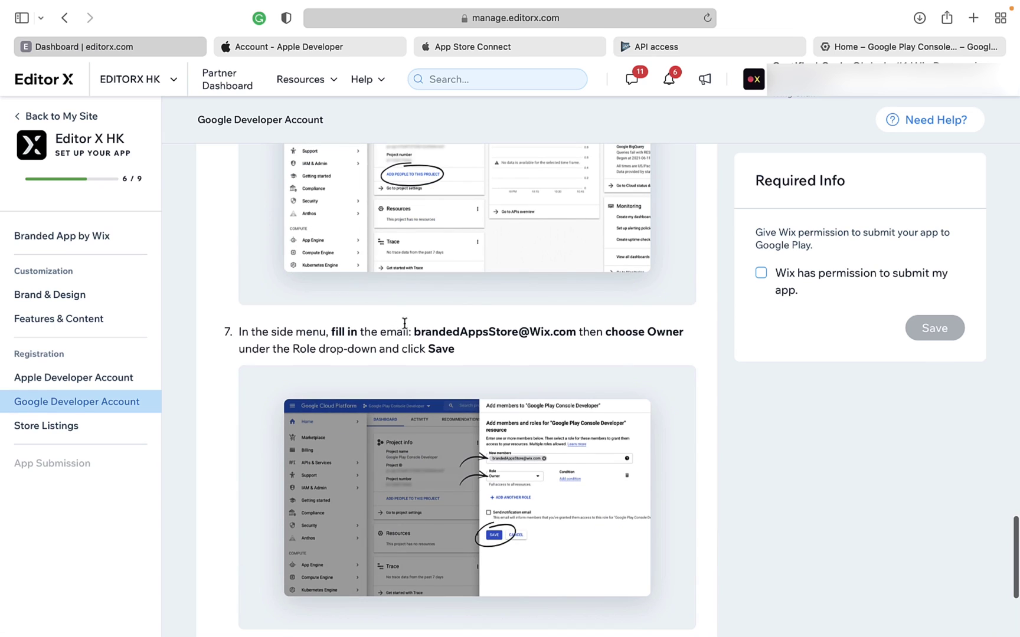
{"action": "left_click_drag", "start_coordinate": [415, 330], "coordinate": [437, 330]}
{"action": "left_click", "coordinate": [574, 325]}
{"action": "right_click", "coordinate": [465, 329]}
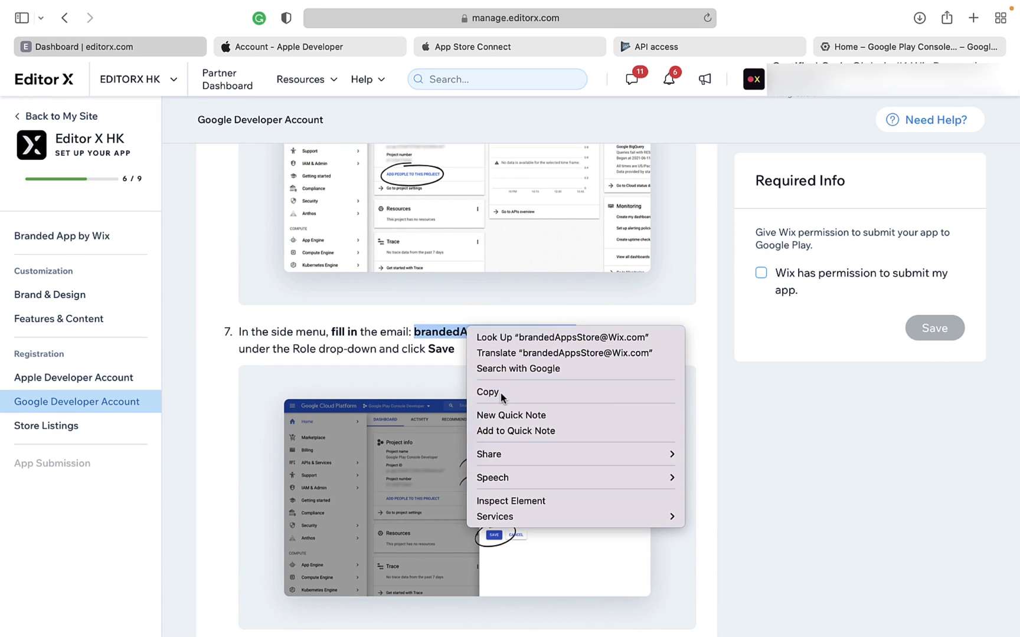
{"action": "left_click", "coordinate": [482, 393]}
{"action": "left_click", "coordinate": [849, 46]}
{"action": "key", "text": "super+v"}
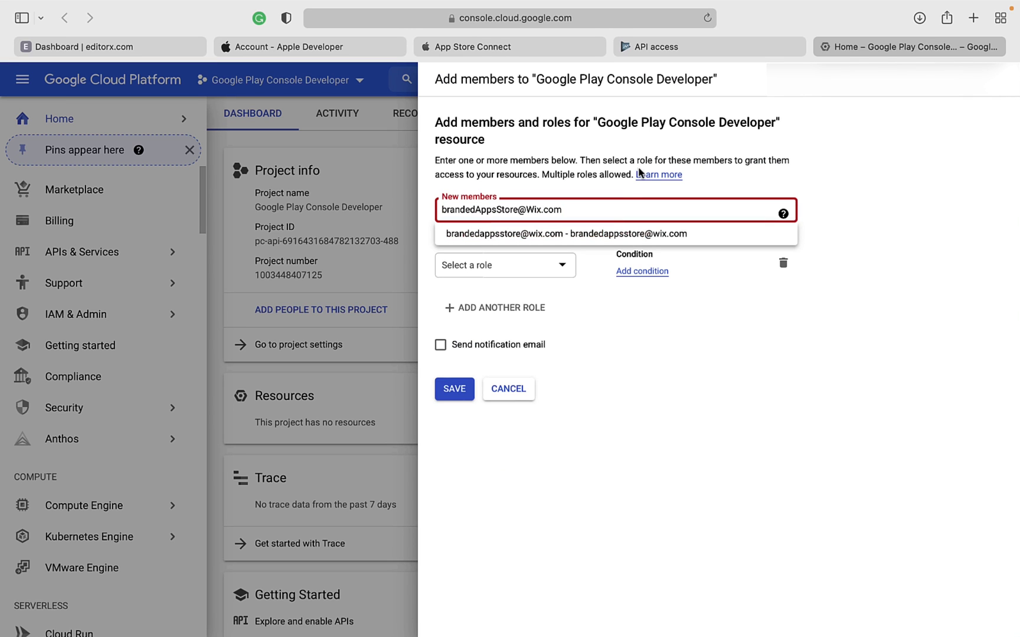
Step: Give the Wix store address the Owner role on the project and save it
{"action": "left_click", "coordinate": [112, 55]}
{"action": "scroll", "coordinate": [337, 376], "scroll_direction": "down", "scroll_amount": 3}
{"action": "left_click", "coordinate": [908, 46]}
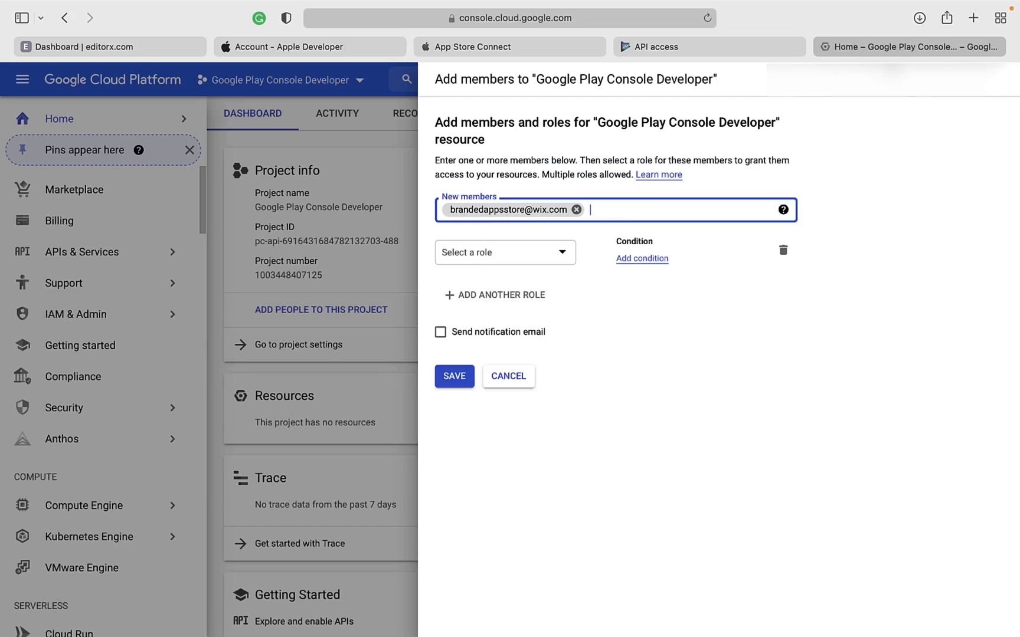
{"action": "left_click", "coordinate": [541, 258]}
{"action": "left_click", "coordinate": [605, 305]}
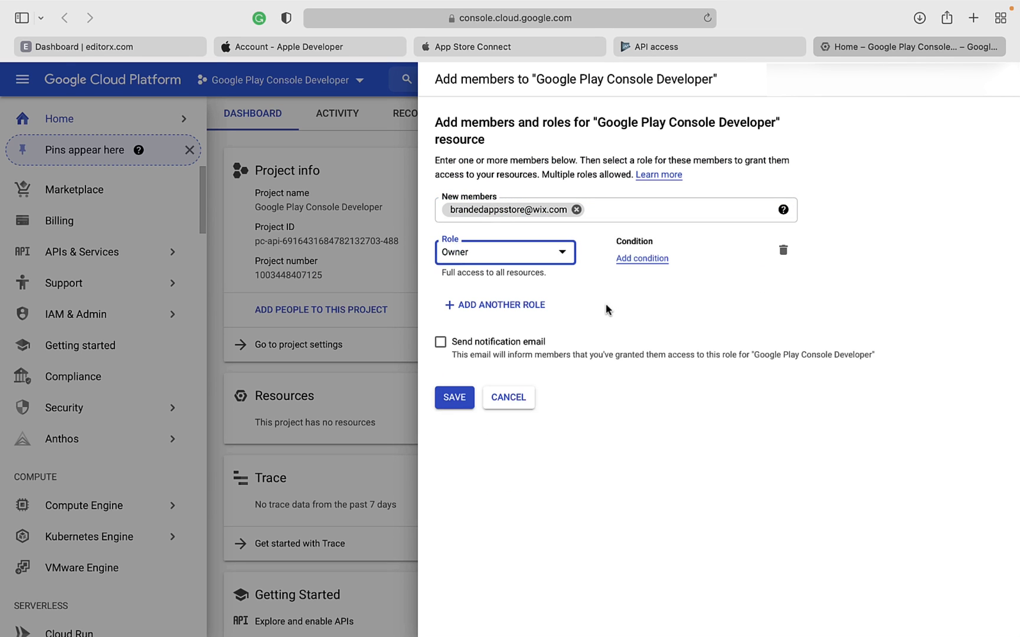
{"action": "left_click", "coordinate": [450, 399]}
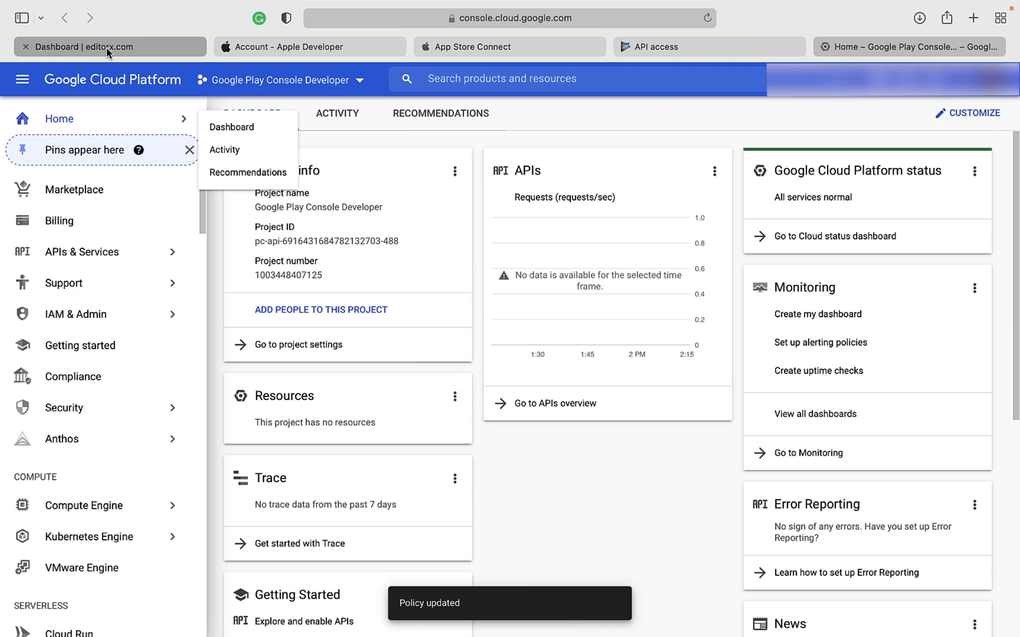
{"action": "left_click", "coordinate": [113, 47]}
{"action": "scroll", "coordinate": [369, 450], "scroll_direction": "down", "scroll_amount": 3}
Step: Grant Wix permission to submit the app and save the Google developer account details
{"action": "left_click", "coordinate": [761, 273]}
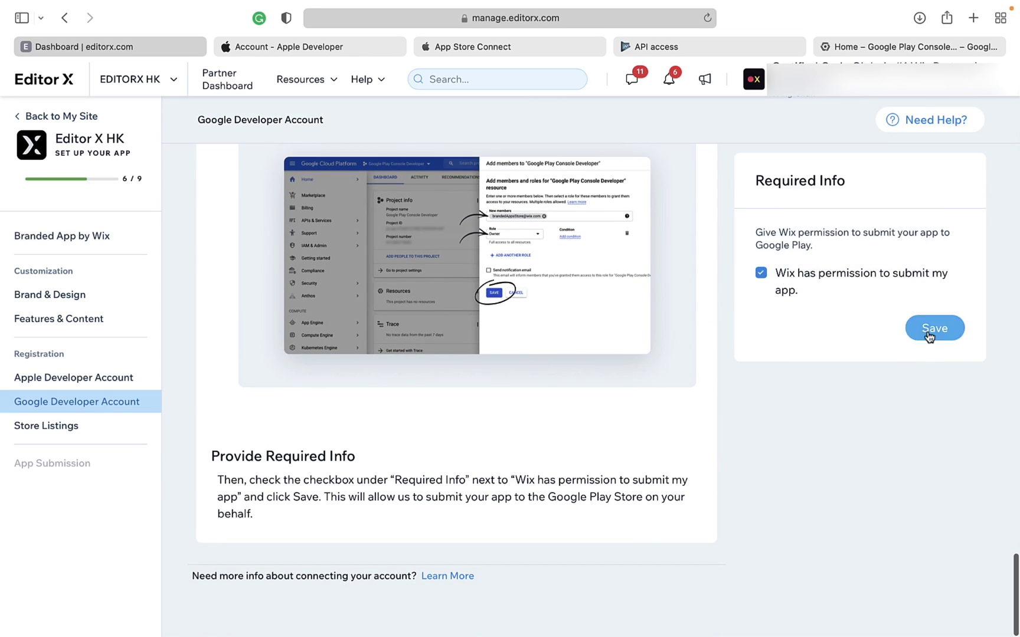
{"action": "left_click", "coordinate": [933, 328]}
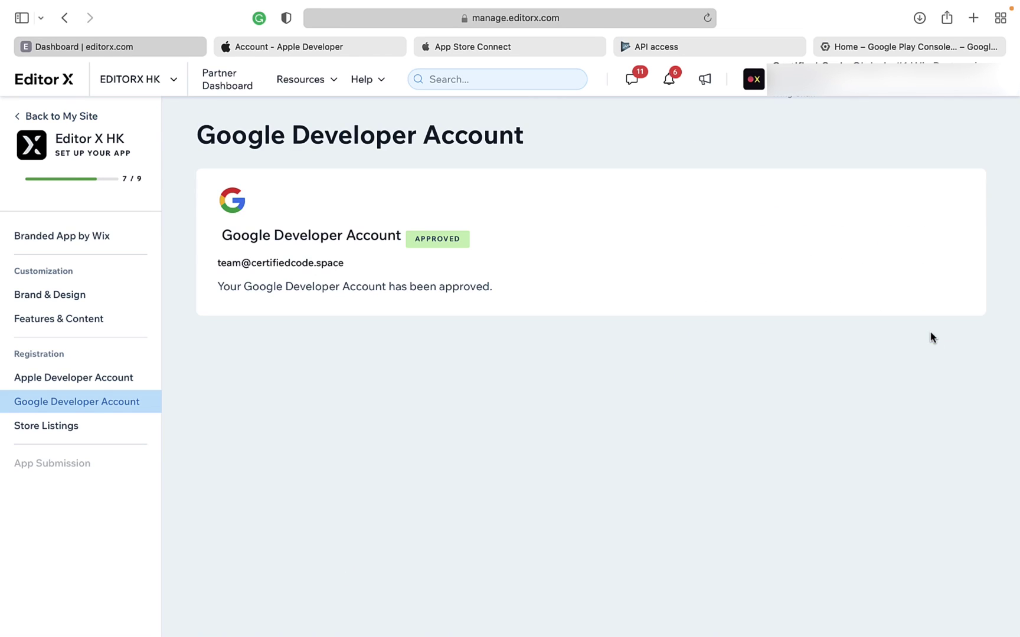
{"action": "left_click", "coordinate": [72, 433]}
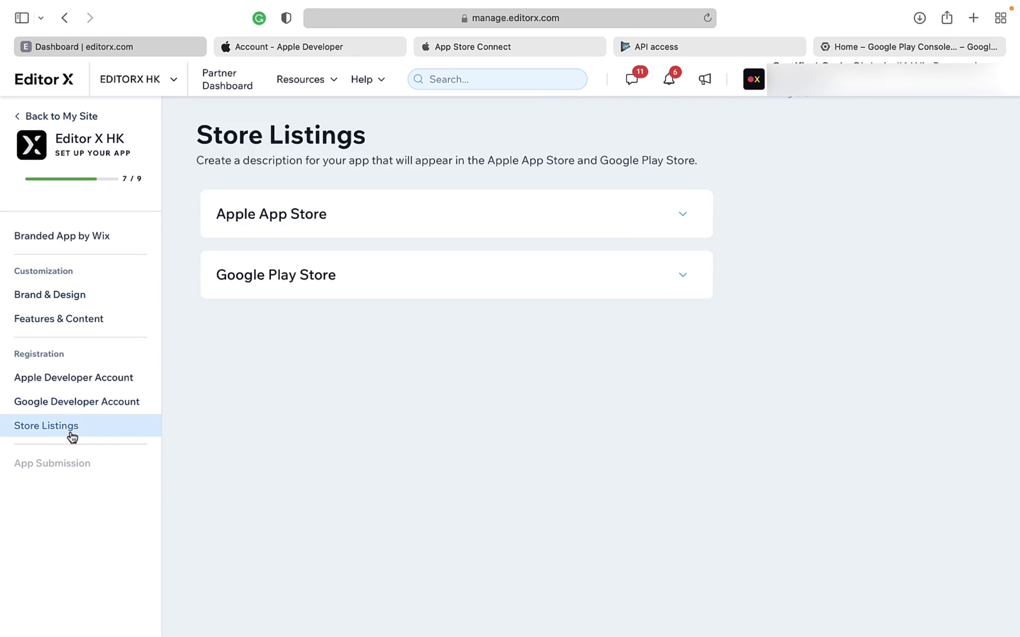
Step: Set the Apple App Store listing's app name to 'Editor X HK'
{"action": "left_click", "coordinate": [683, 213]}
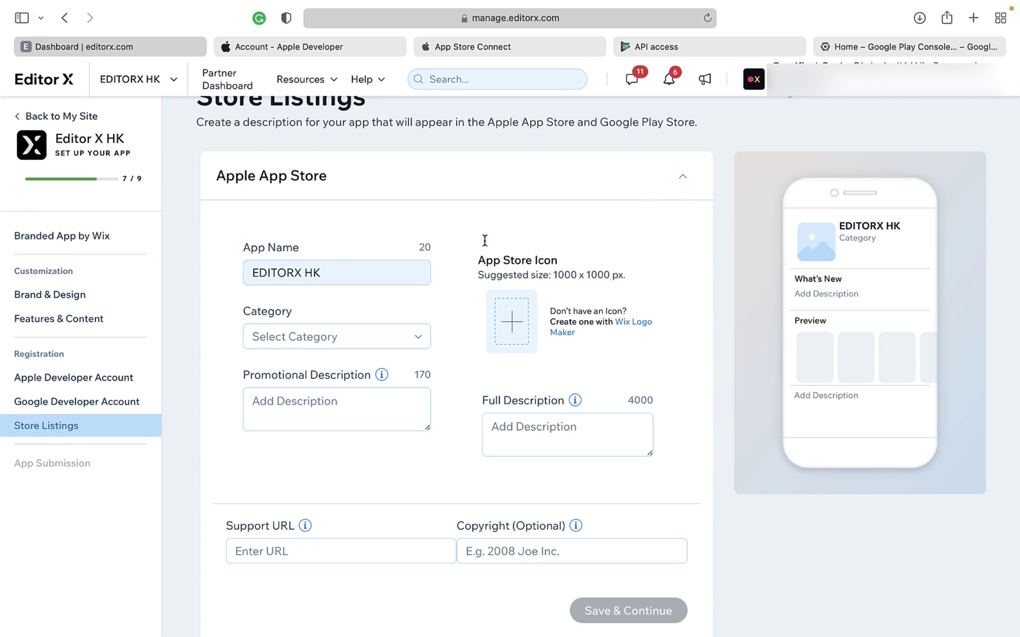
{"action": "left_click", "coordinate": [336, 267]}
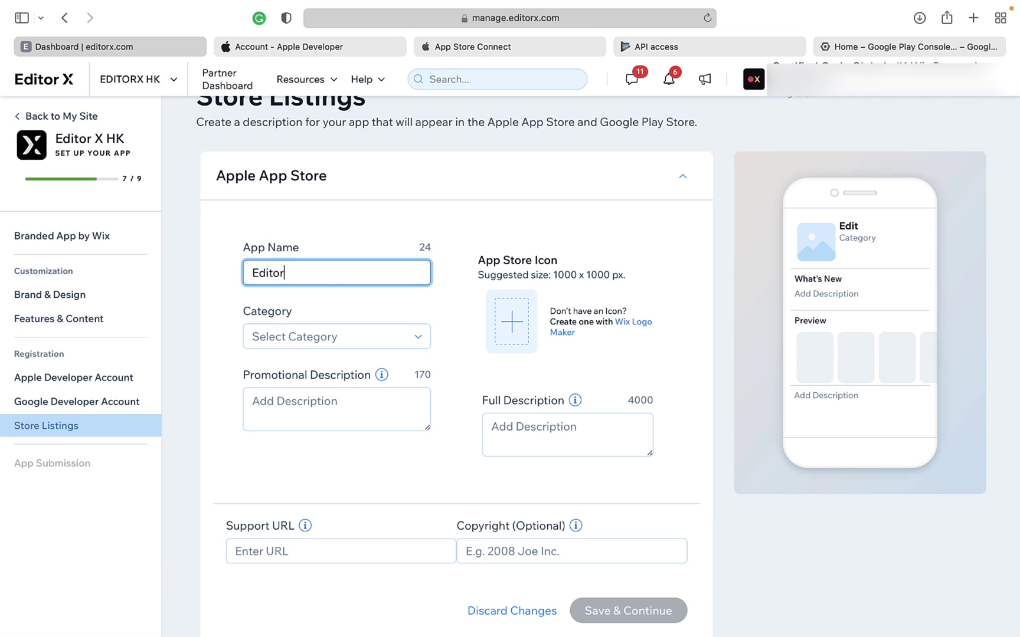
{"action": "type", "text": "Editor X HK"}
{"action": "left_click", "coordinate": [340, 340]}
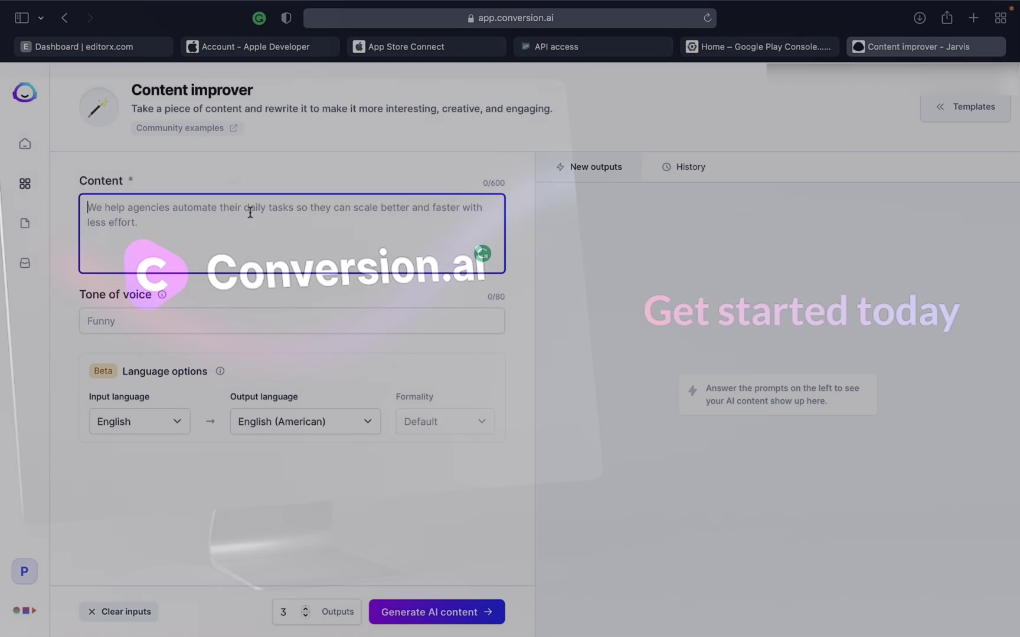
Step: Generate three rewrites of 'New App Release - Editor X HK' and paste the first as the Apple Full Description
{"action": "type", "text": "New App Release - Editor X HK"}
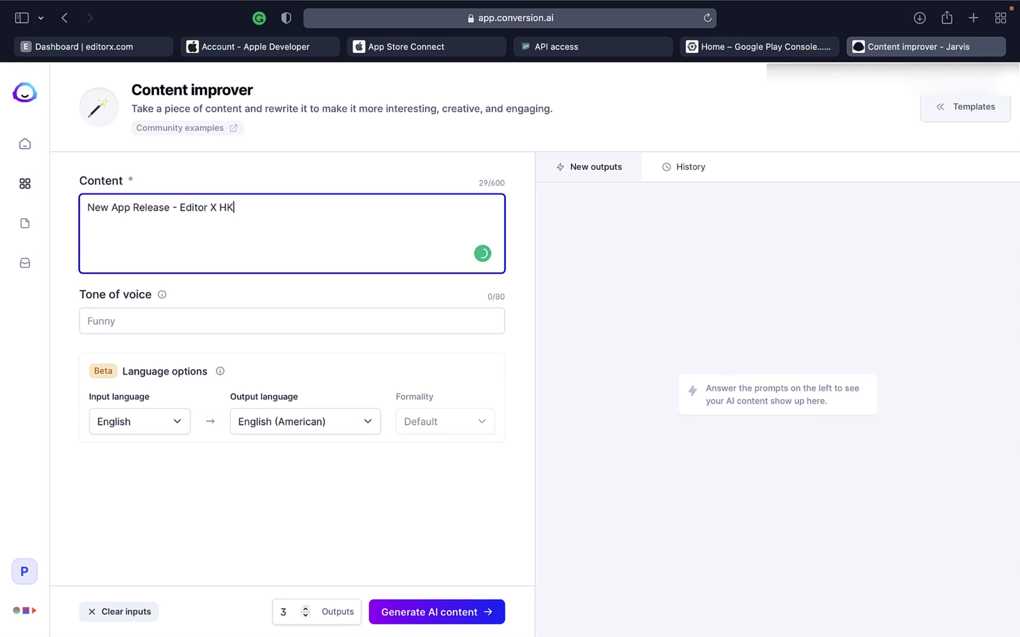
{"action": "left_click", "coordinate": [449, 617]}
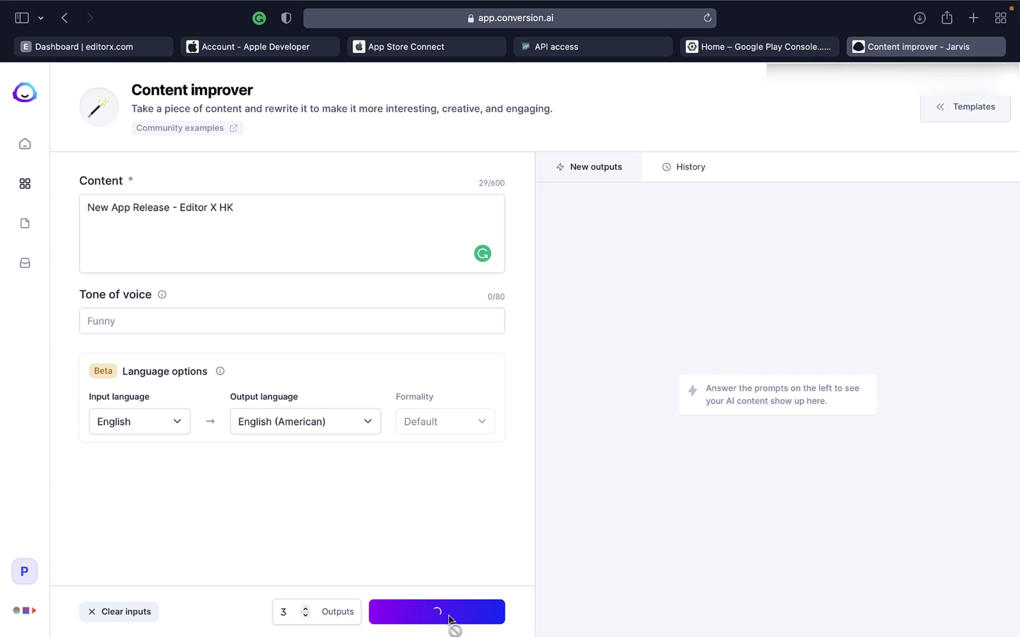
{"action": "left_click", "coordinate": [632, 205]}
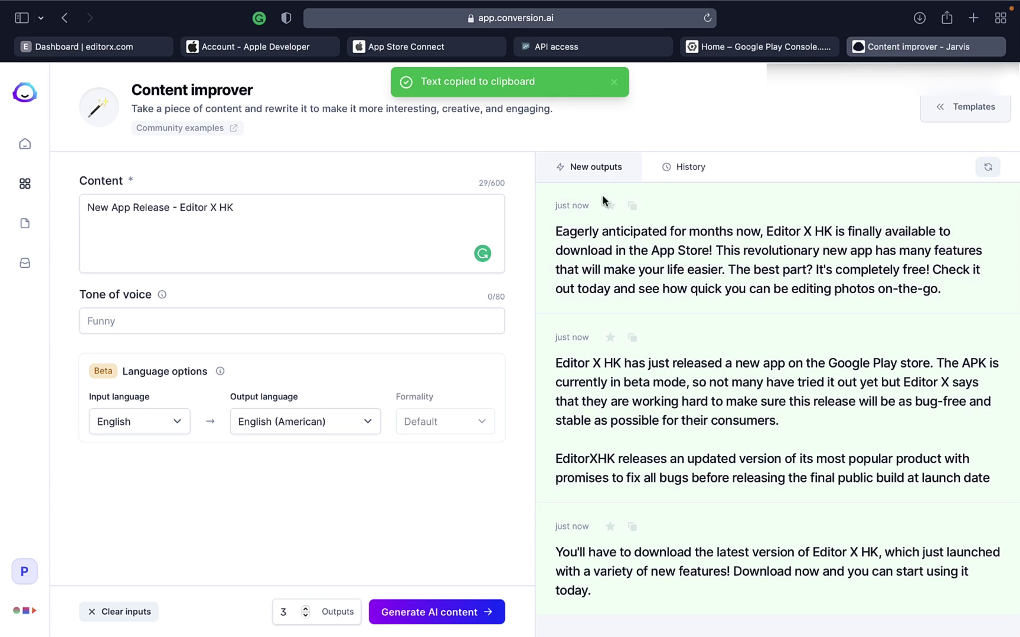
{"action": "key", "text": "ctrl+Tab"}
{"action": "key", "text": "super+v"}
{"action": "scroll", "coordinate": [413, 472], "scroll_direction": "down", "scroll_amount": 3}
{"action": "left_click", "coordinate": [330, 441]}
{"action": "type", "text": "https"}
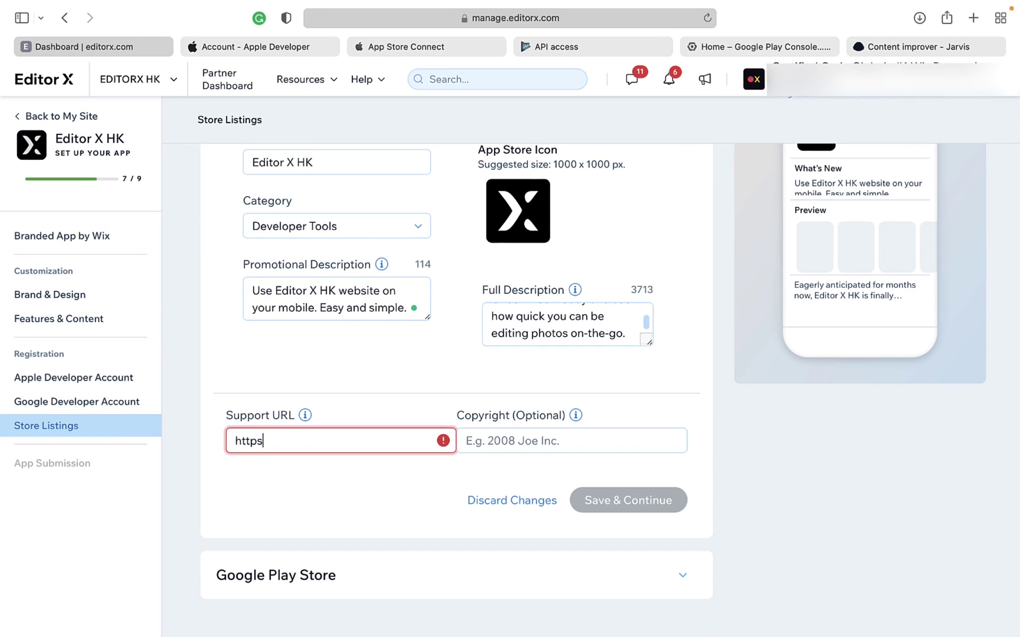
{"action": "type", "text": "://www.editorx.hk/contact"}
{"action": "key", "text": "Tab"}
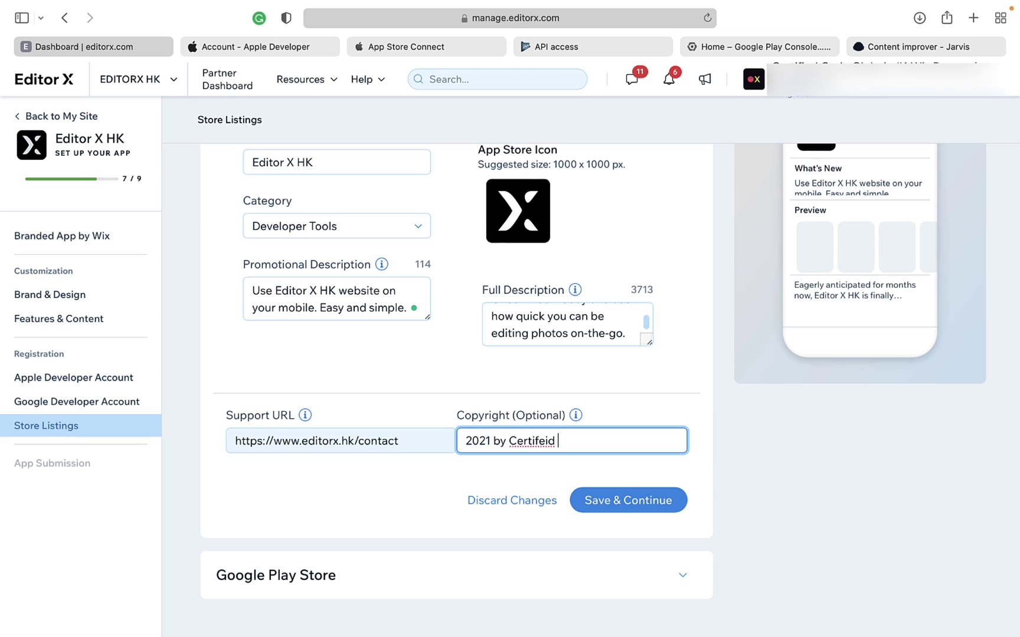
{"action": "type", "text": "Global"}
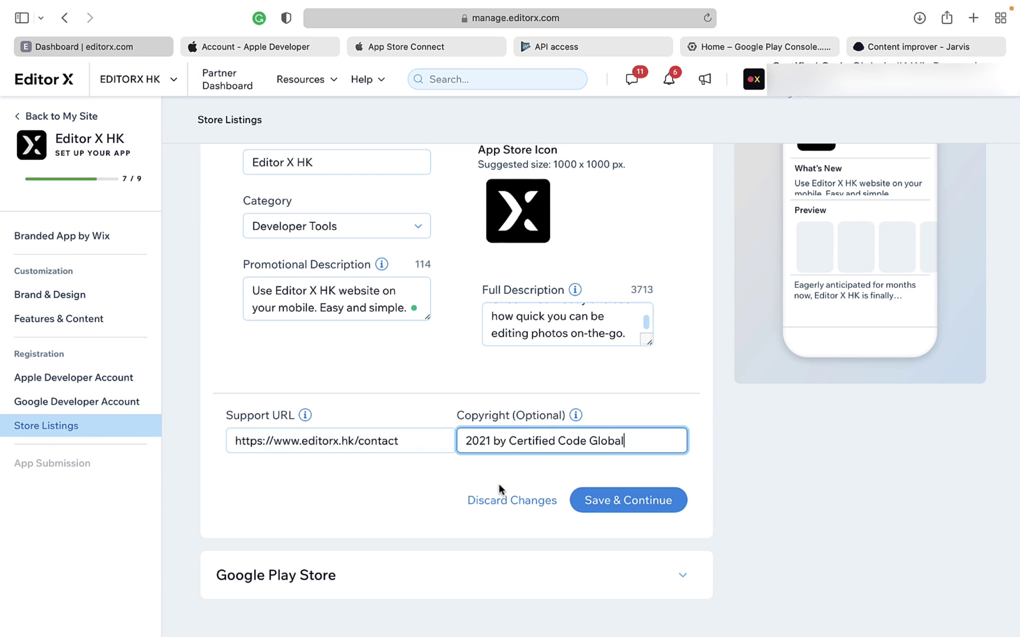
{"action": "left_click", "coordinate": [627, 499]}
Step: Name the Google Play listing 'IdiotHK' and set its category to Productivity
{"action": "triple_click", "coordinate": [341, 338]}
{"action": "type", "text": "Idiot"}
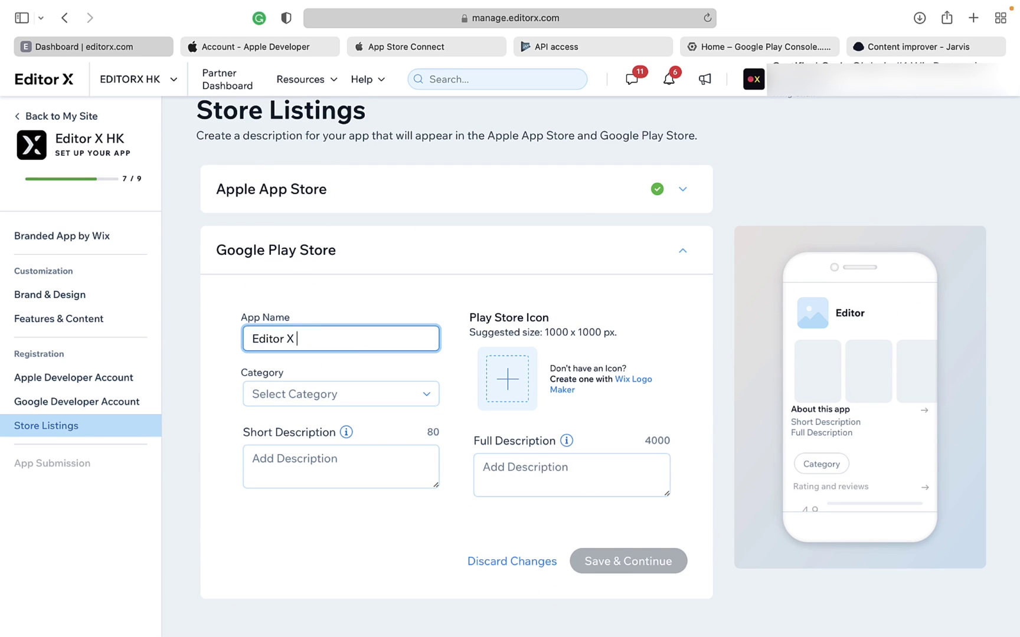
{"action": "type", "text": "HK"}
{"action": "left_click", "coordinate": [357, 394]}
{"action": "scroll", "coordinate": [337, 496], "scroll_direction": "down", "scroll_amount": 10}
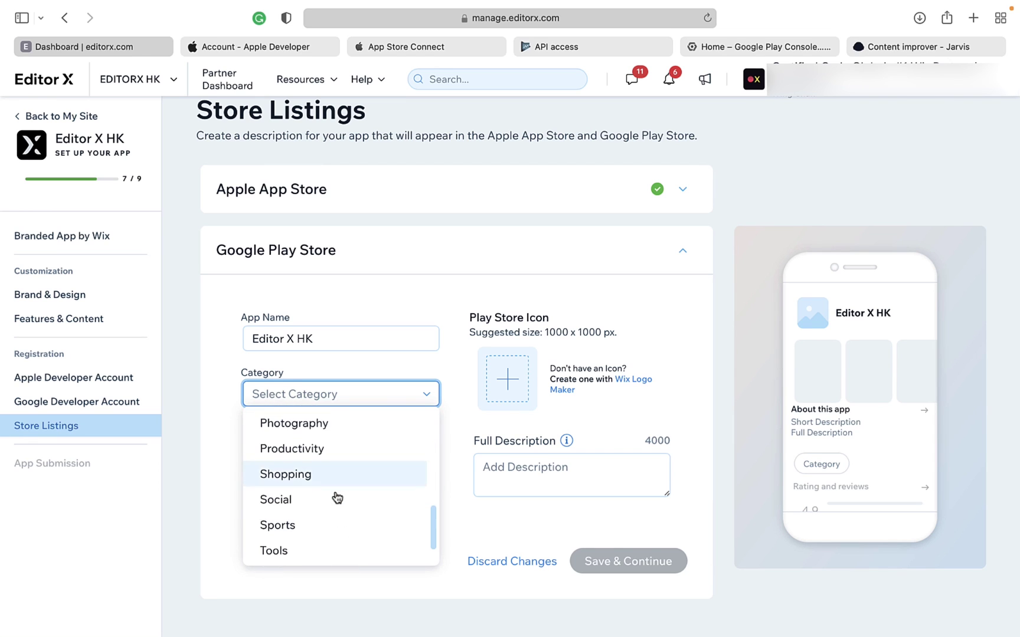
{"action": "left_click", "coordinate": [326, 450]}
Step: Fill the Google Play full description and reuse the promotional text as the short description
{"action": "left_click", "coordinate": [571, 475]}
{"action": "key", "text": "super+v"}
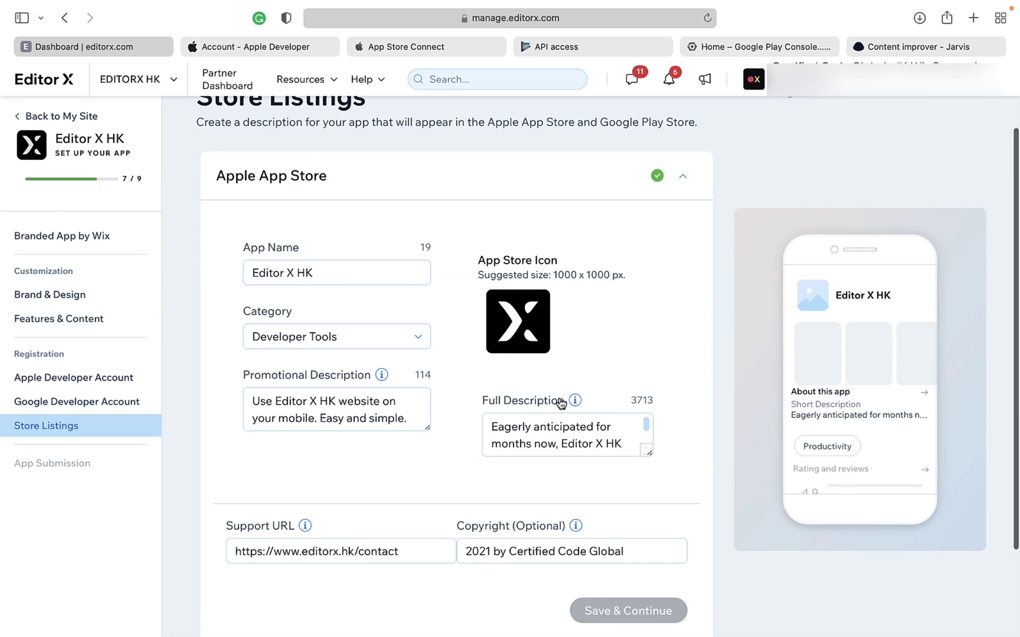
{"action": "right_click", "coordinate": [401, 420]}
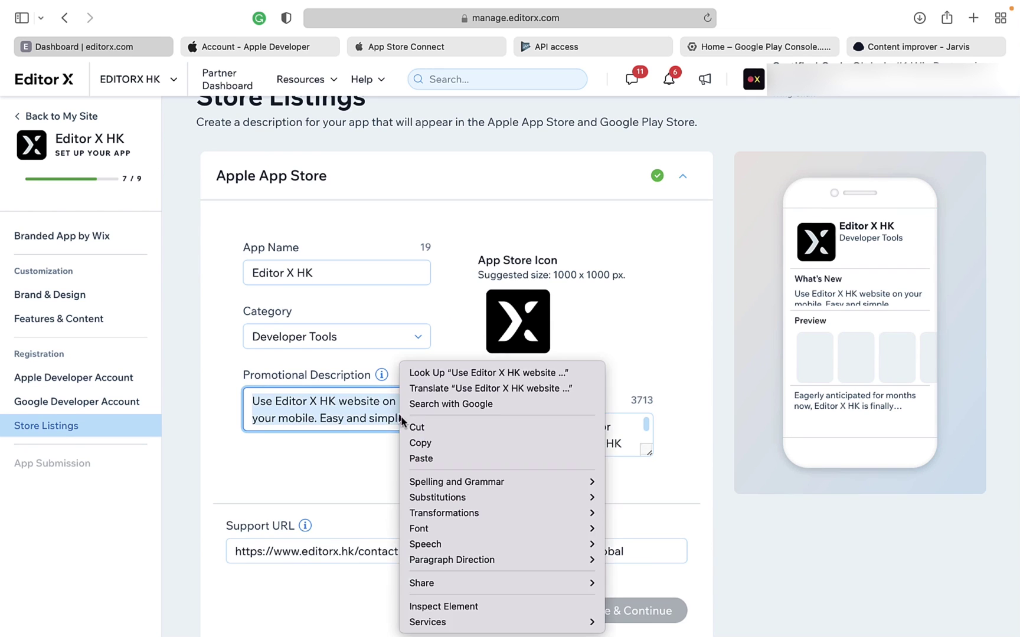
{"action": "left_click", "coordinate": [420, 443]}
{"action": "scroll", "coordinate": [460, 568], "scroll_direction": "down", "scroll_amount": 2}
{"action": "left_click", "coordinate": [460, 569]}
{"action": "key", "text": "super+v"}
Step: Use the Editor X logo as the Play Store icon and clear the full description
{"action": "left_click", "coordinate": [519, 392]}
{"action": "left_click", "coordinate": [903, 597]}
{"action": "left_click", "coordinate": [584, 474]}
{"action": "key", "text": "super+v"}
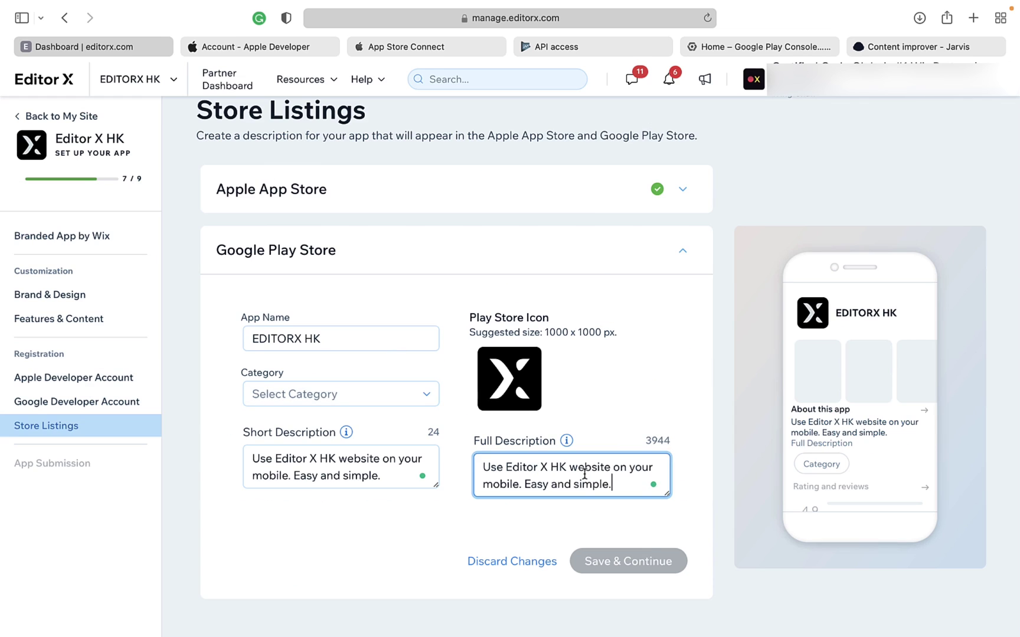
{"action": "key", "text": "super+a"}
{"action": "key", "text": "BackSpace"}
Step: Replace the Google Play full description with the second AI-generated announcement
{"action": "left_click", "coordinate": [925, 47]}
{"action": "left_click", "coordinate": [590, 336]}
{"action": "left_click", "coordinate": [94, 47]}
{"action": "key", "text": "super+v"}
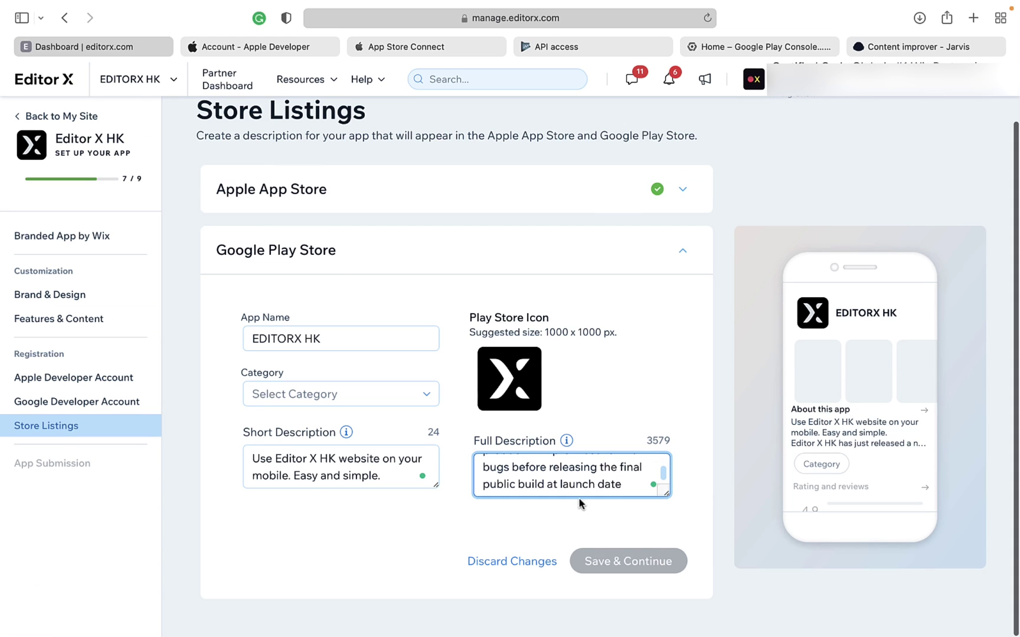
{"action": "left_click", "coordinate": [625, 562]}
Step: Reconfirm the Productivity category, append 'HK' to the app name, and save the Google Play listing
{"action": "left_click", "coordinate": [354, 394]}
{"action": "scroll", "coordinate": [387, 471], "scroll_direction": "down", "scroll_amount": 5}
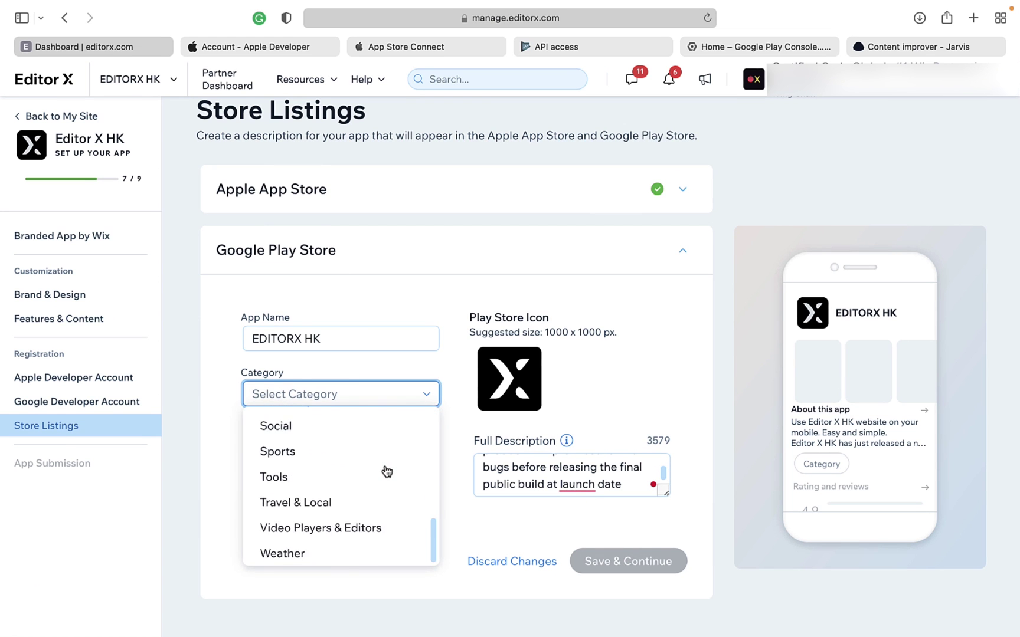
{"action": "scroll", "coordinate": [387, 471], "scroll_direction": "up", "scroll_amount": 1}
{"action": "left_click", "coordinate": [387, 449]}
{"action": "left_click", "coordinate": [347, 337]}
{"action": "type", "text": "HK"}
{"action": "left_click", "coordinate": [627, 559]}
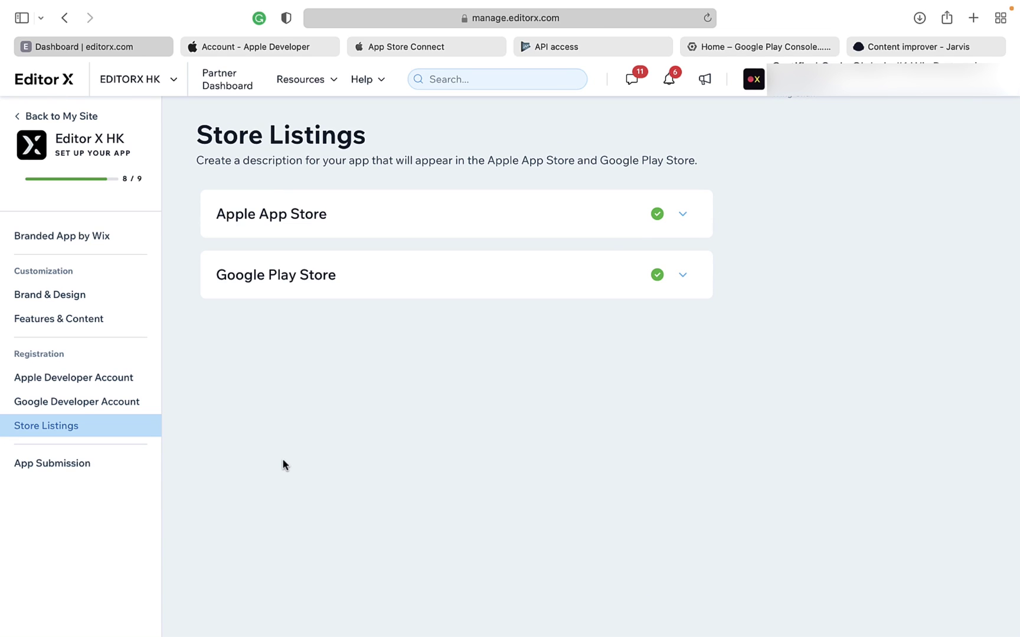
Step: Submit the Editor X HK app from App Submission and confirm the submission
{"action": "left_click", "coordinate": [78, 470]}
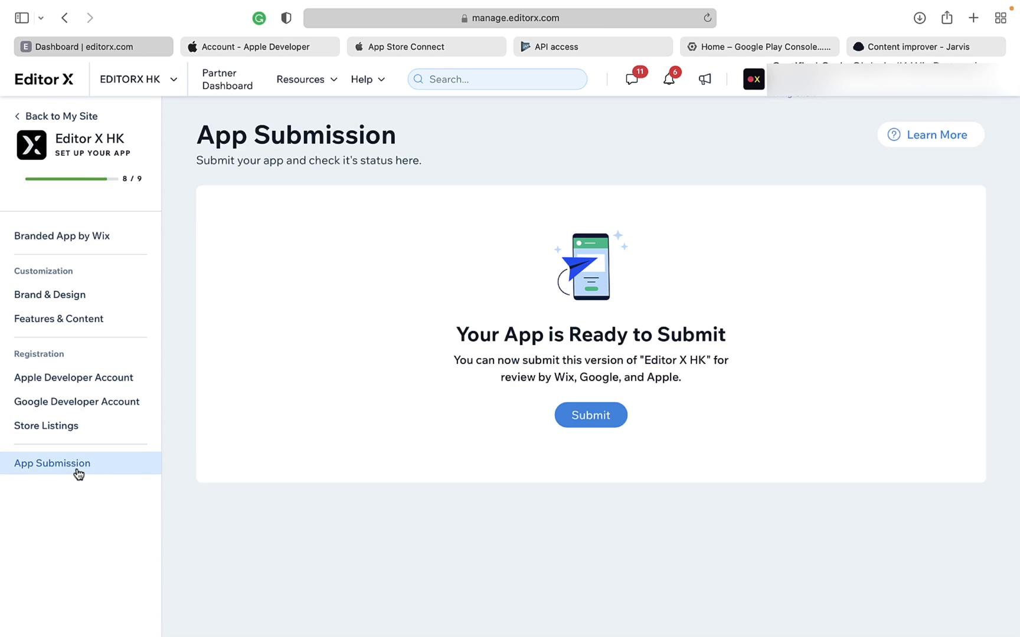
{"action": "left_click", "coordinate": [592, 416]}
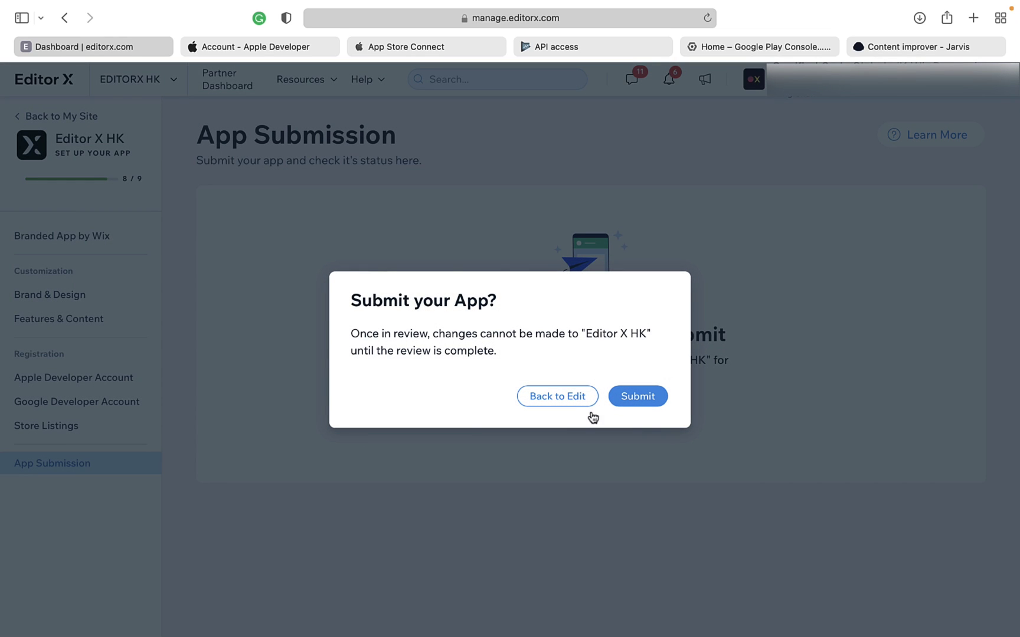
{"action": "left_click", "coordinate": [638, 396]}
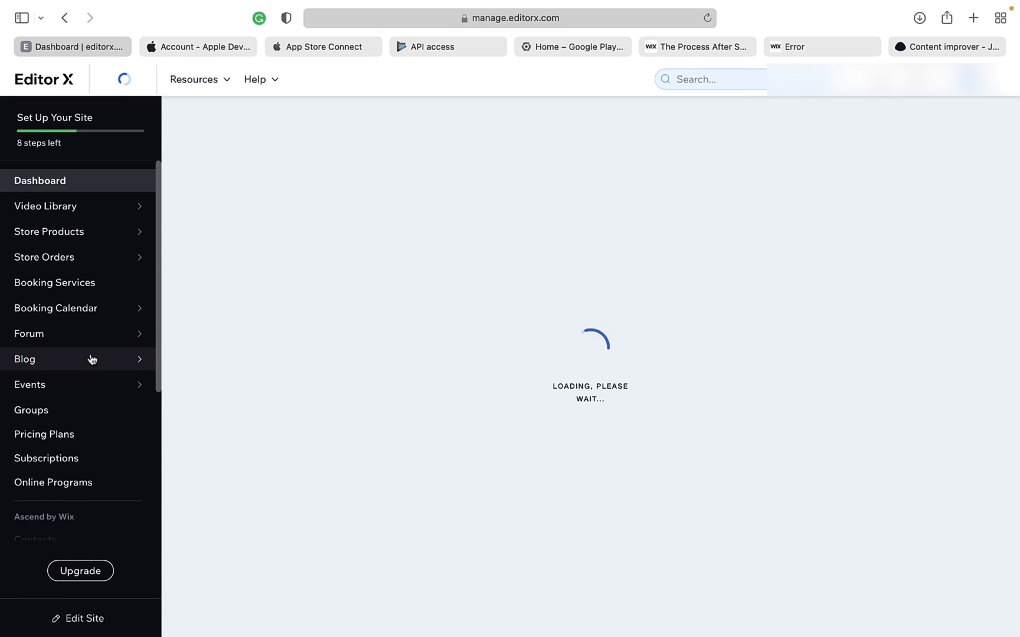
Step: Go to Manage Plan in the site settings
{"action": "scroll", "coordinate": [91, 359], "scroll_direction": "down", "scroll_amount": 5}
{"action": "left_click", "coordinate": [89, 455]}
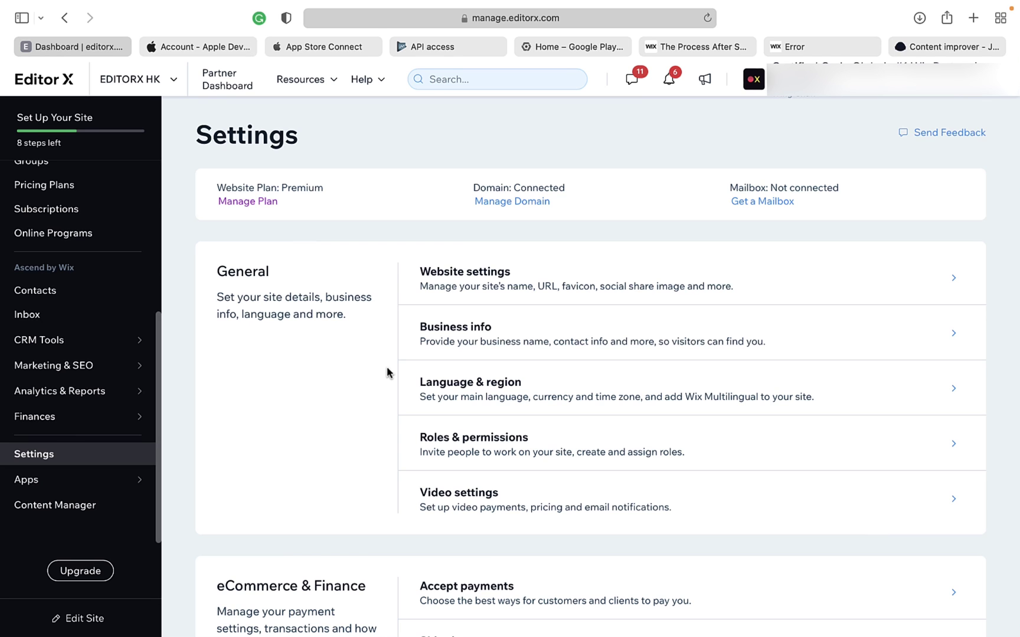
{"action": "scroll", "coordinate": [386, 367], "scroll_direction": "down", "scroll_amount": 6}
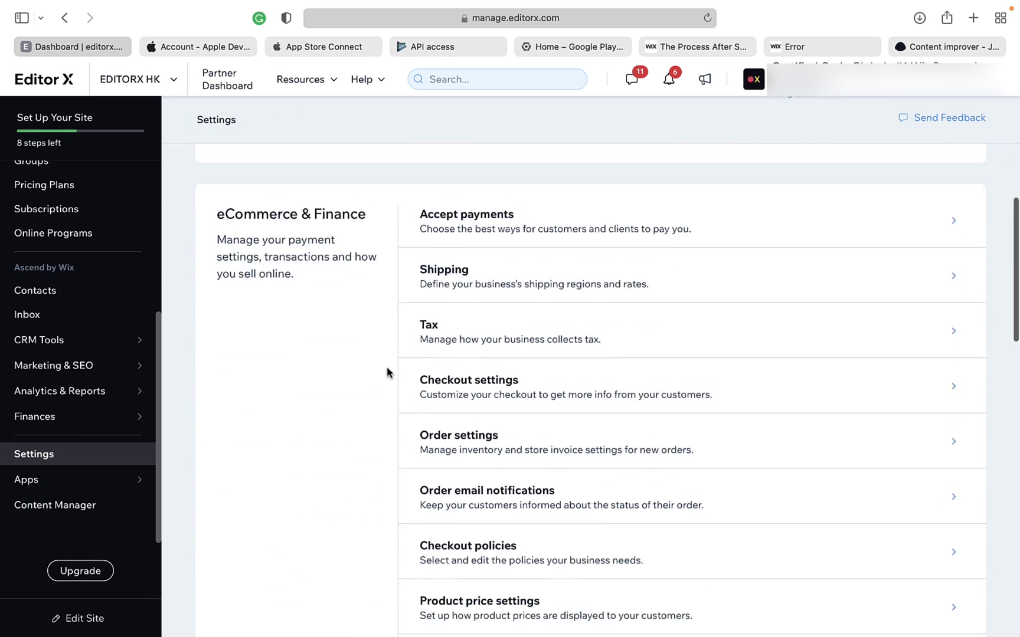
{"action": "scroll", "coordinate": [386, 372], "scroll_direction": "up", "scroll_amount": 7}
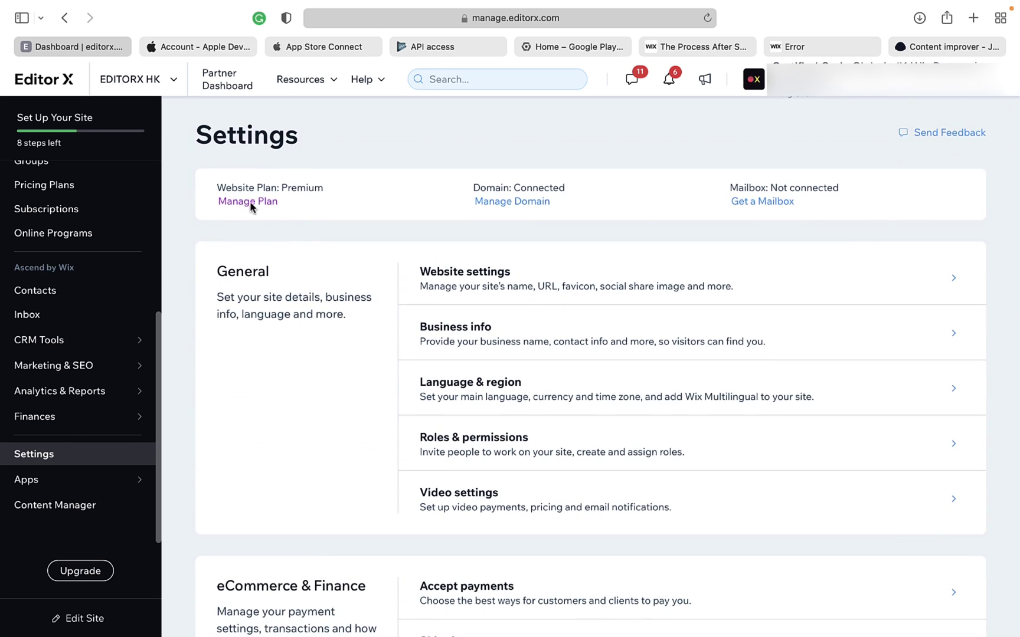
{"action": "left_click", "coordinate": [251, 203]}
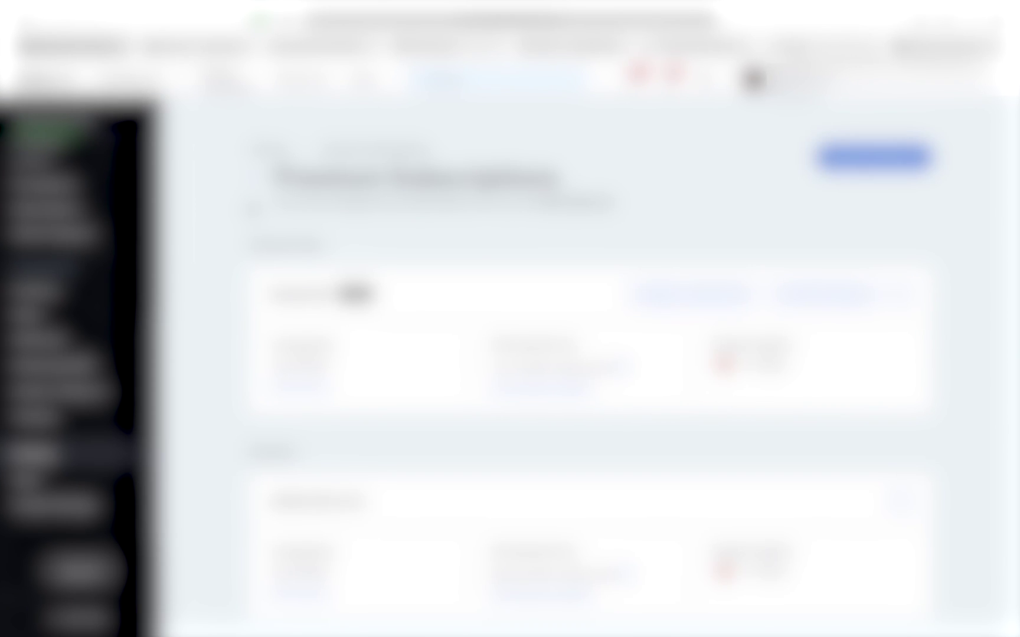
{"action": "scroll", "coordinate": [590, 366], "scroll_direction": "down", "scroll_amount": 5}
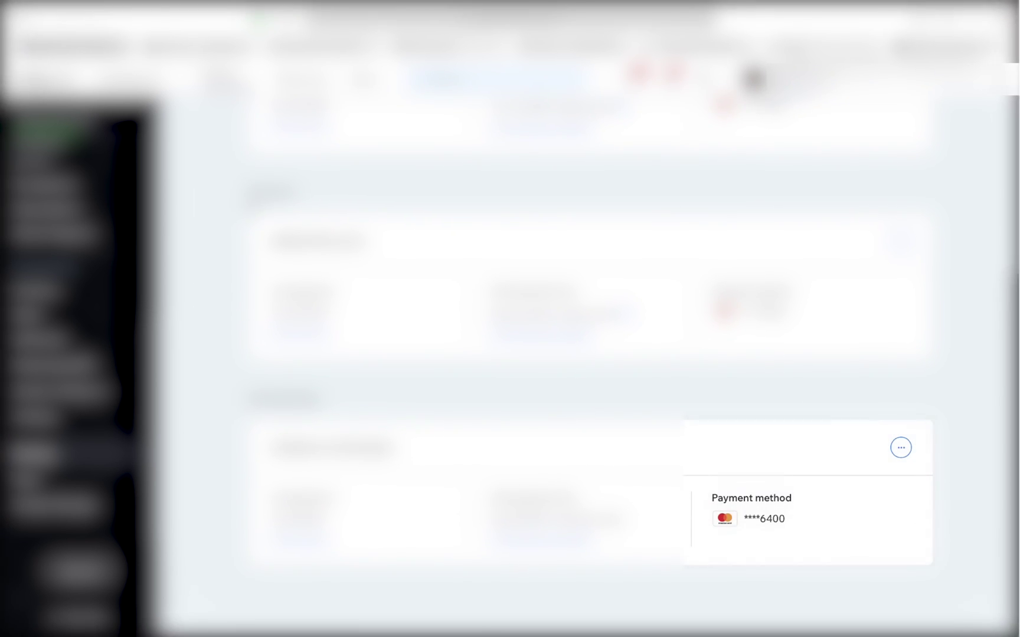
Step: Cancel the Branded App subscription immediately with 'Cancel my subscription now'
{"action": "left_click", "coordinate": [901, 450]}
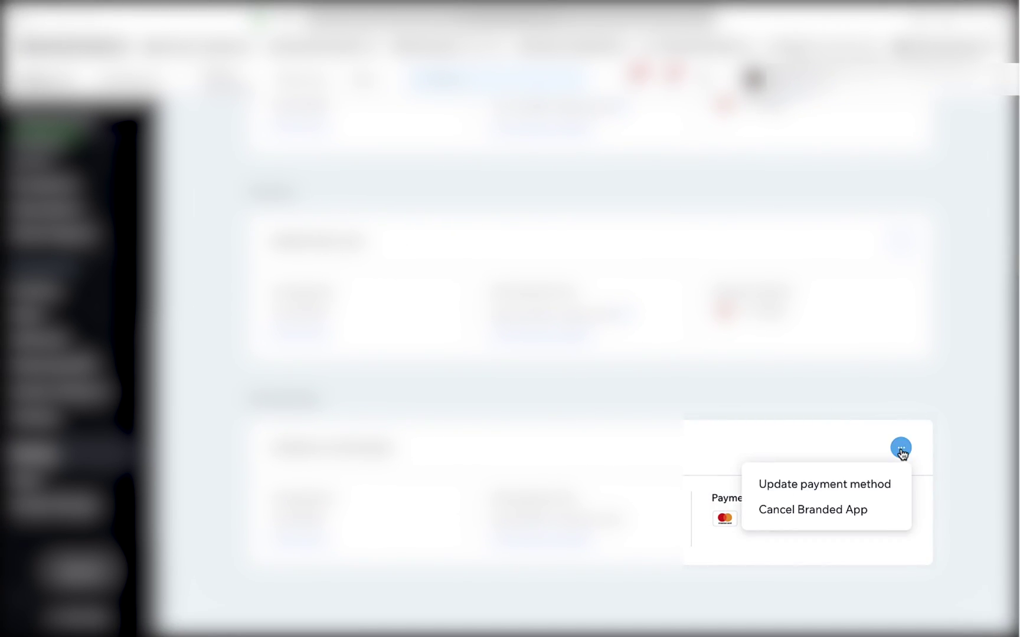
{"action": "left_click", "coordinate": [813, 509]}
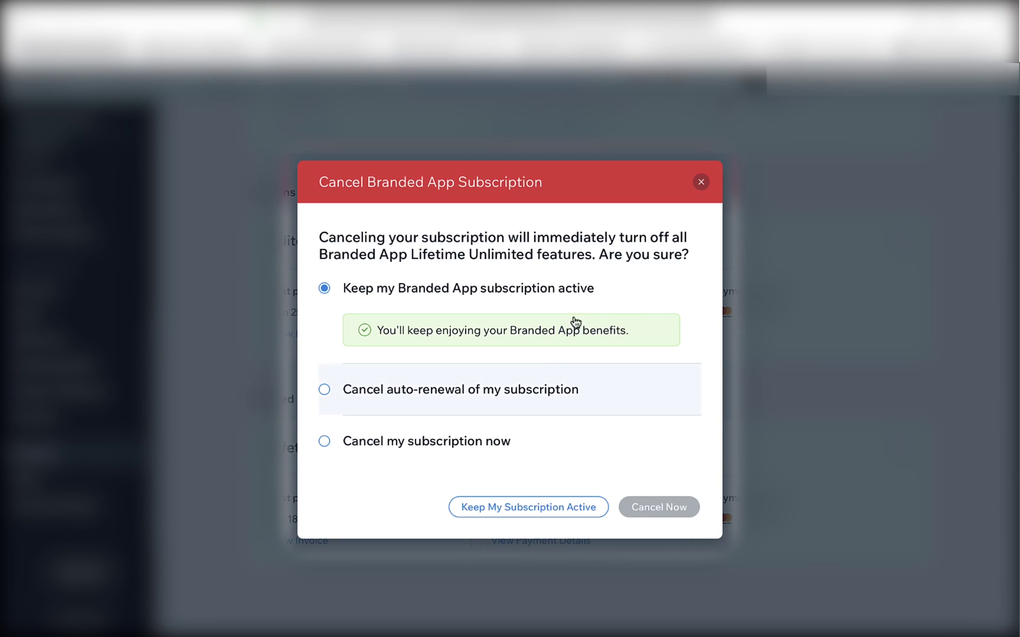
{"action": "left_click", "coordinate": [547, 397]}
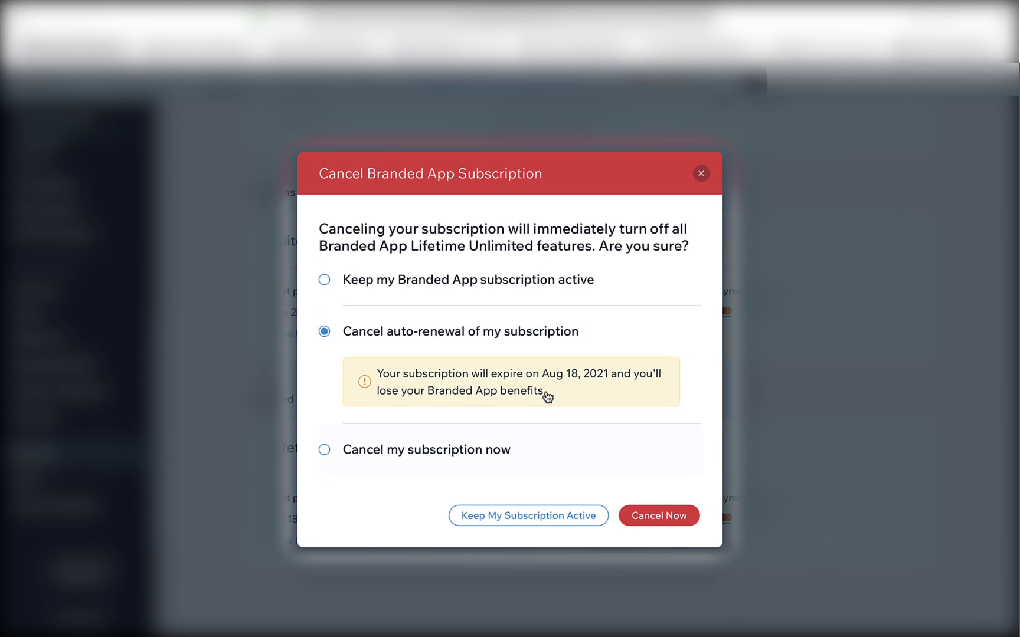
{"action": "left_click", "coordinate": [472, 456]}
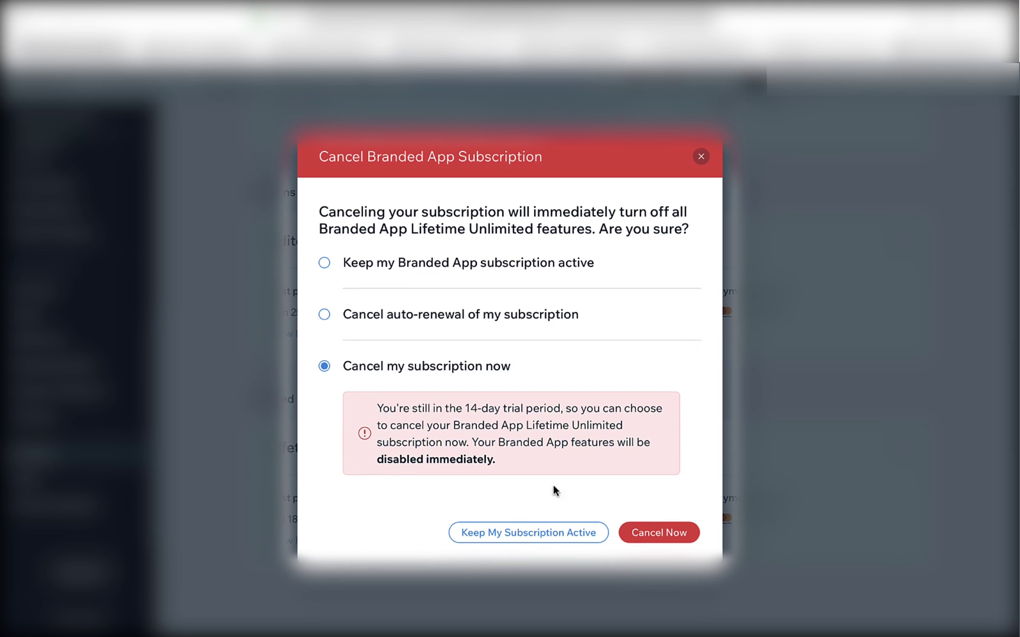
{"action": "left_click", "coordinate": [659, 533]}
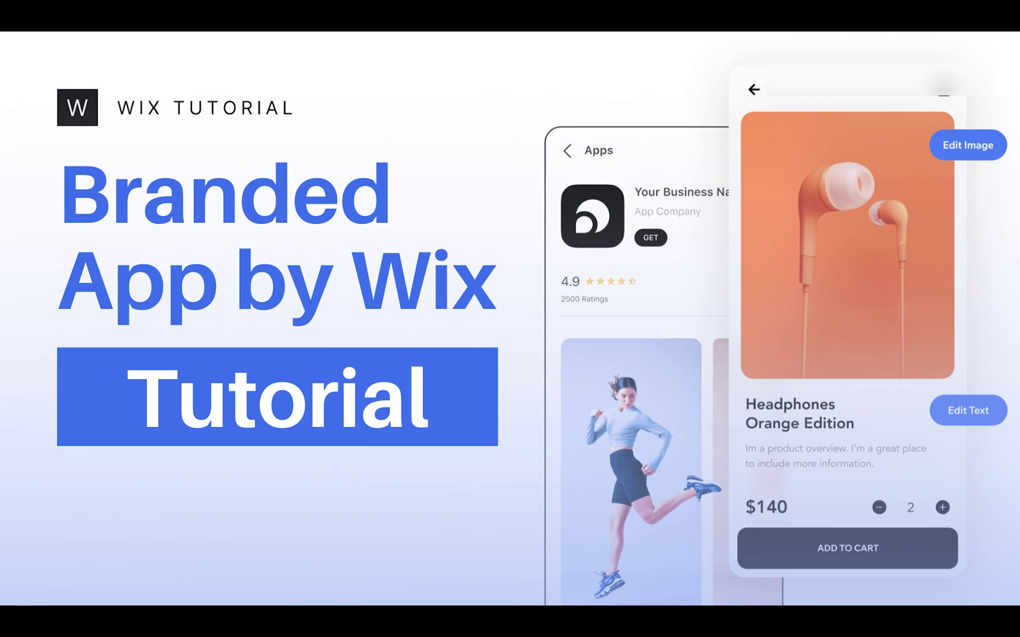